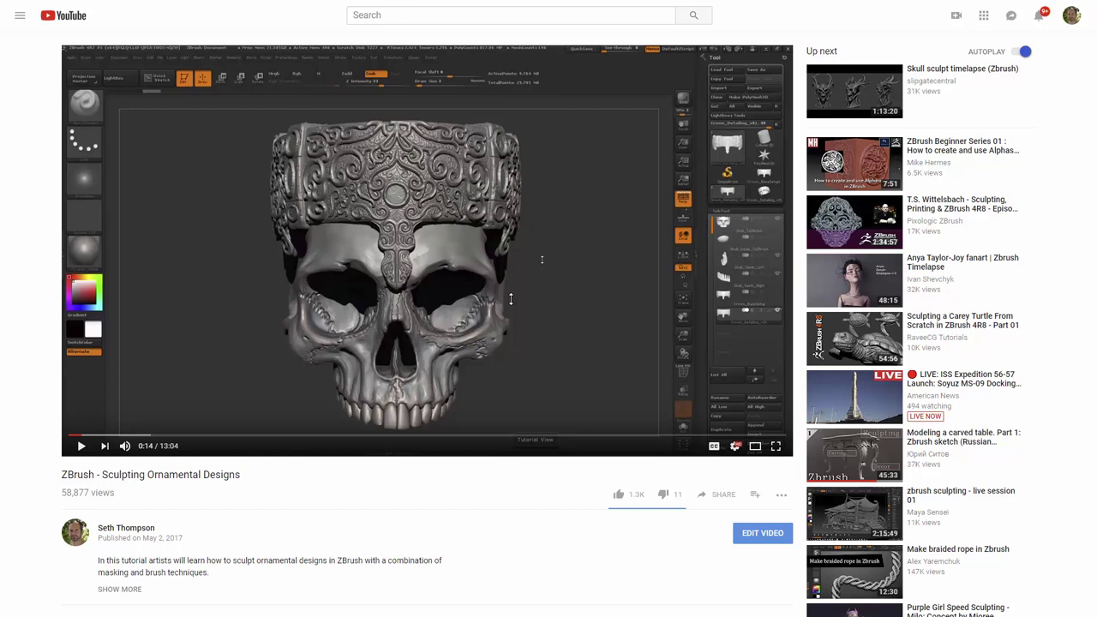
- Switch to ZBrush and examine the amulet's front face and thickness from several angles
key("alt+Tab")
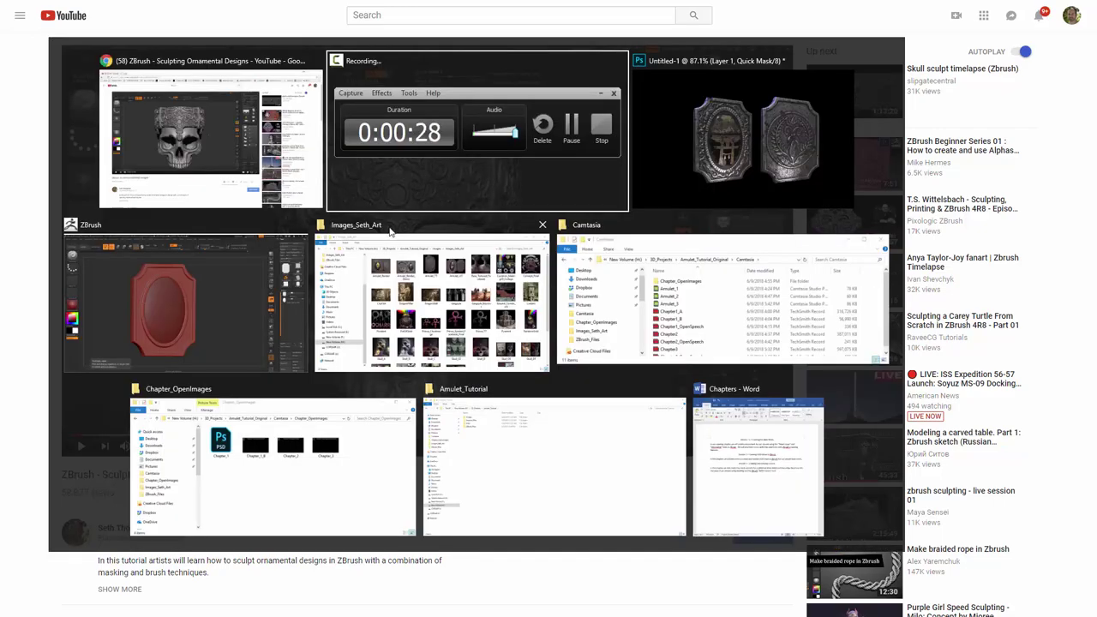
key("alt+Tab")
key("alt+Tab")
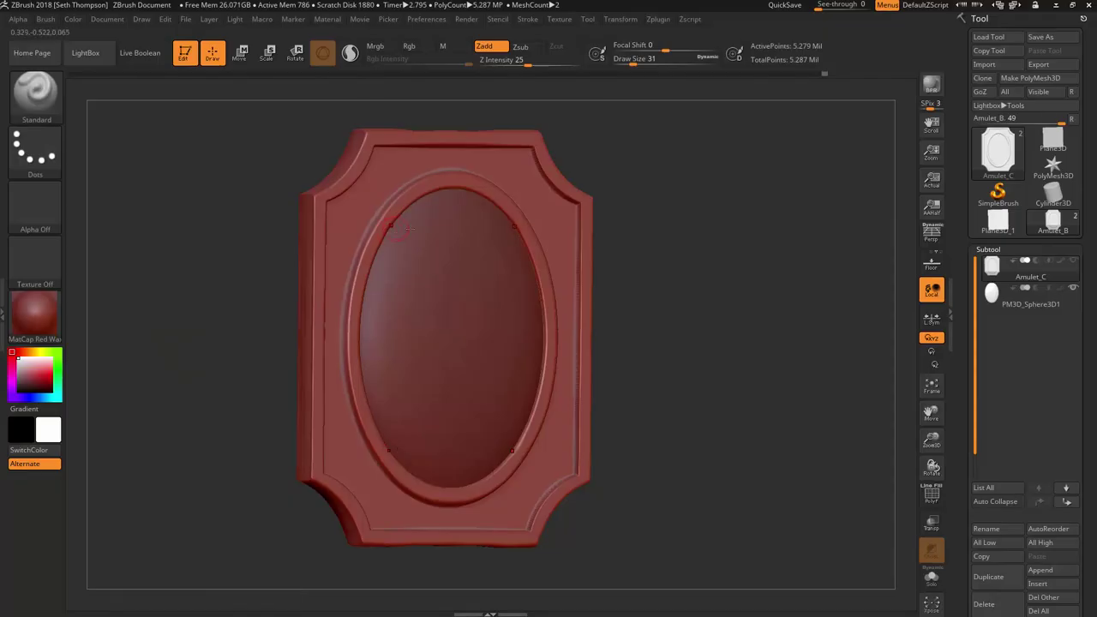
left_click_drag(716, 295, 695, 301)
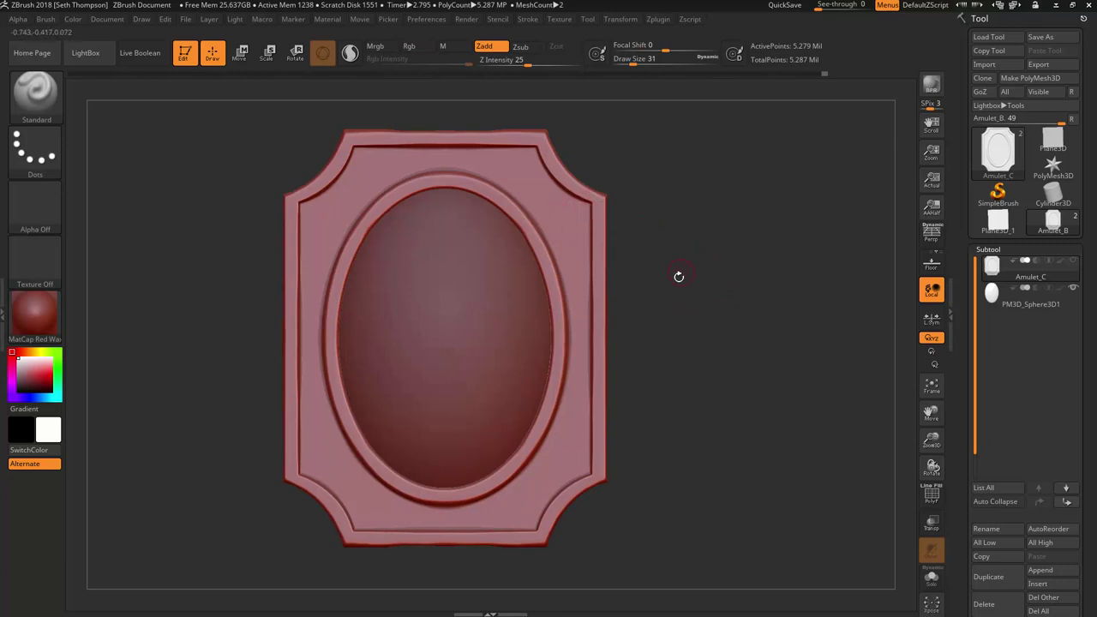
left_click_drag(721, 268, 812, 269, "alt")
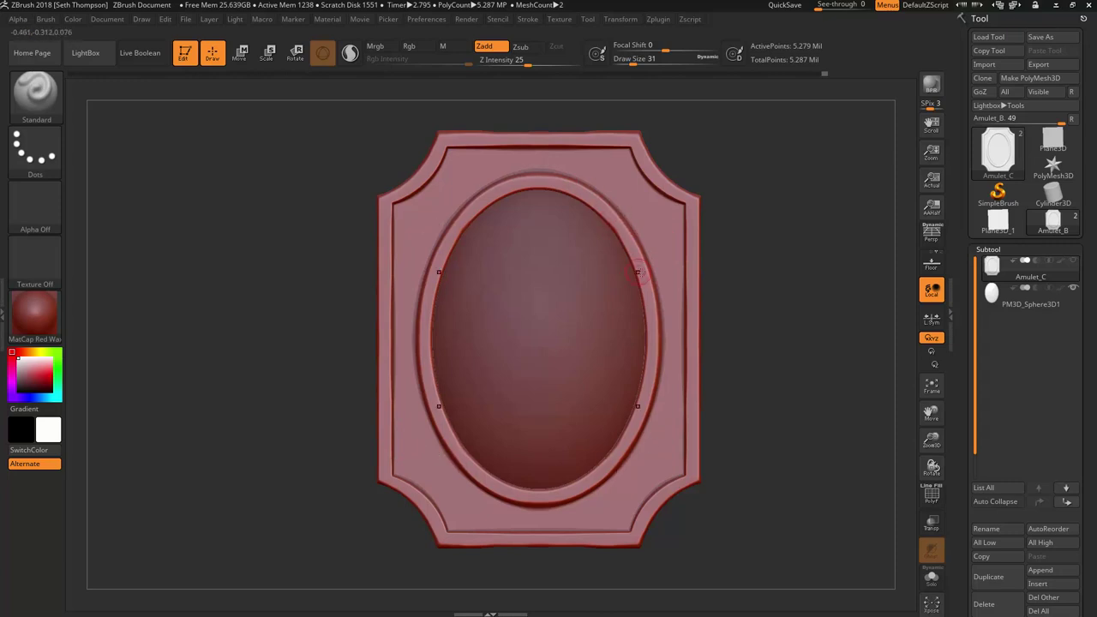
right_click_drag(760, 264, 763, 233, "ctrl")
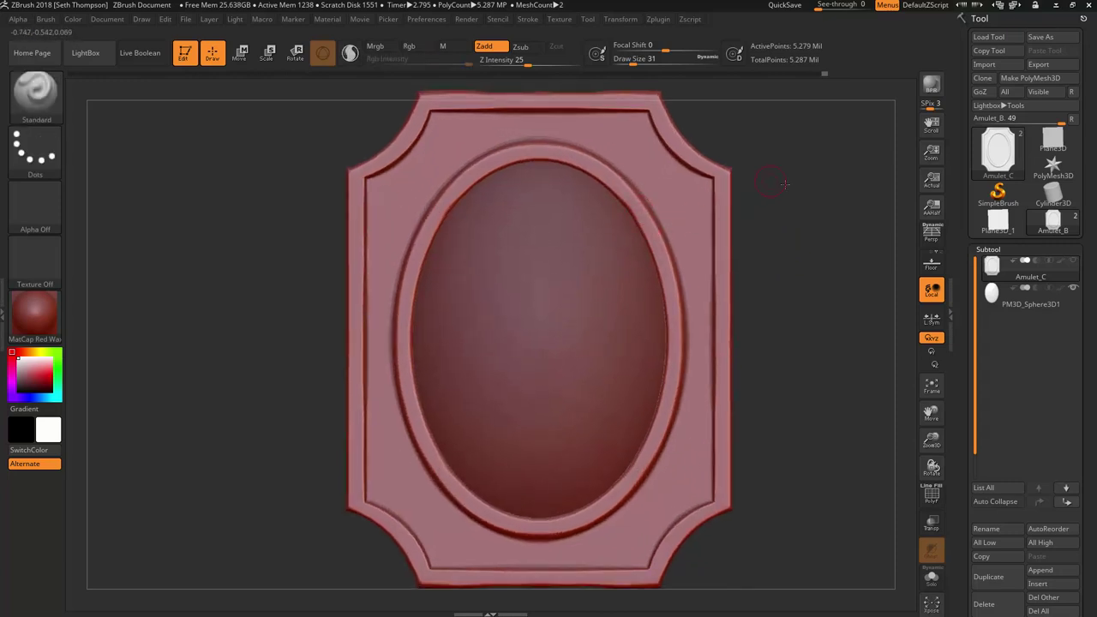
left_click_drag(775, 184, 455, 248)
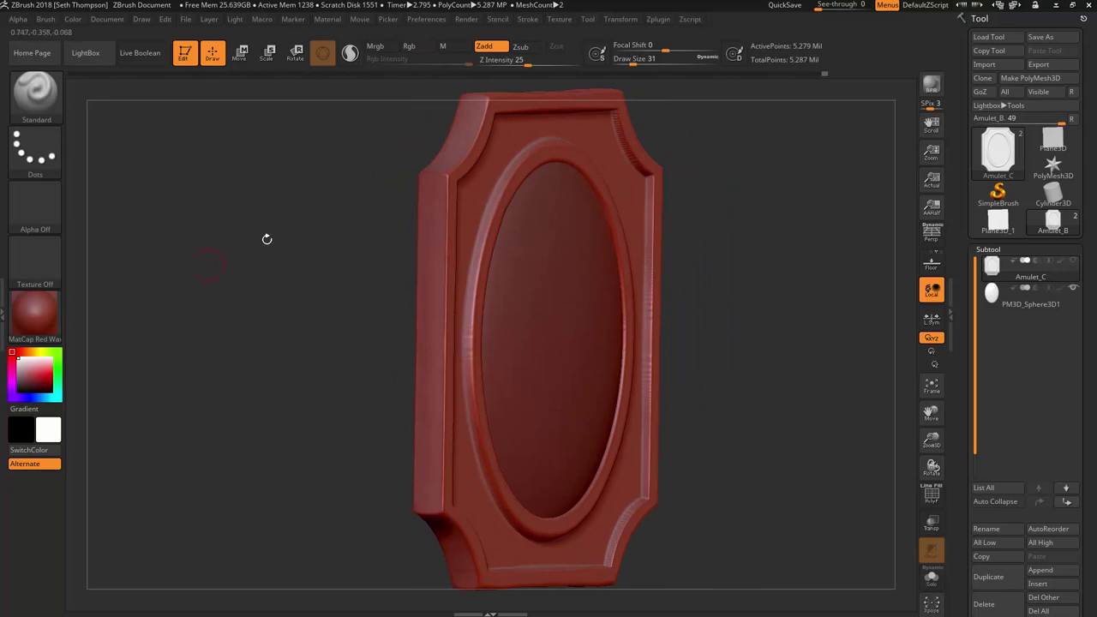
left_click(620, 21)
left_click_drag(825, 261, 787, 256)
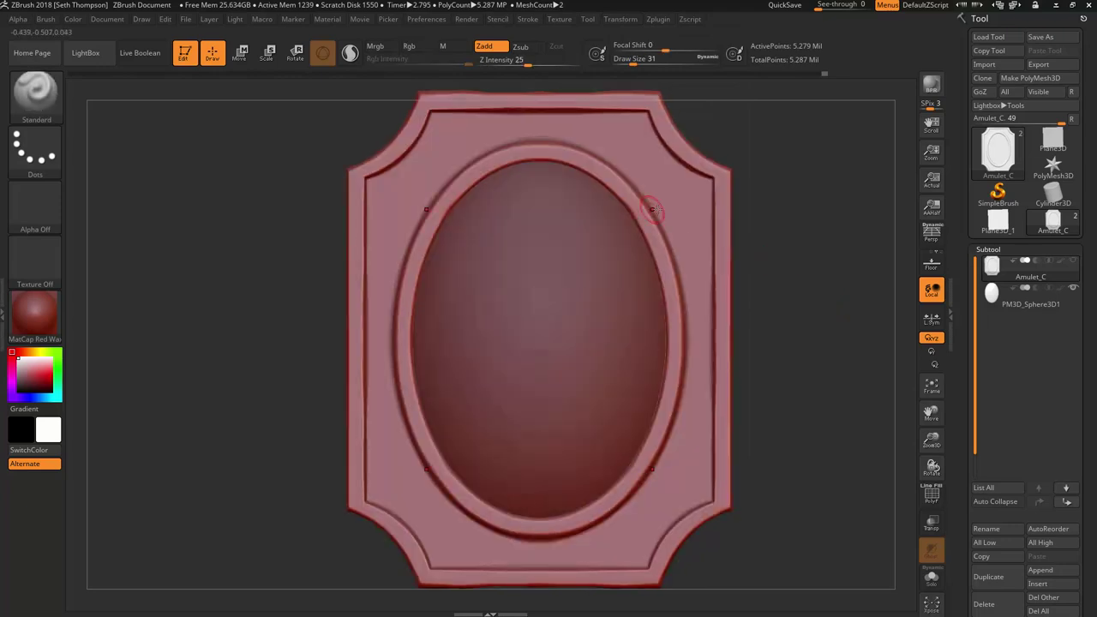
- Select the DamStandard brush for carving the upper part of the amulet's oval rim
right_click_drag(673, 204, 630, 281, "alt")
mouse_move(630, 280)
right_mouse_down("ctrl")
mouse_move(669, 260)
mouse_move(645, 279)
mouse_move(769, 282)
mouse_move(762, 296)
right_mouse_up("ctrl")
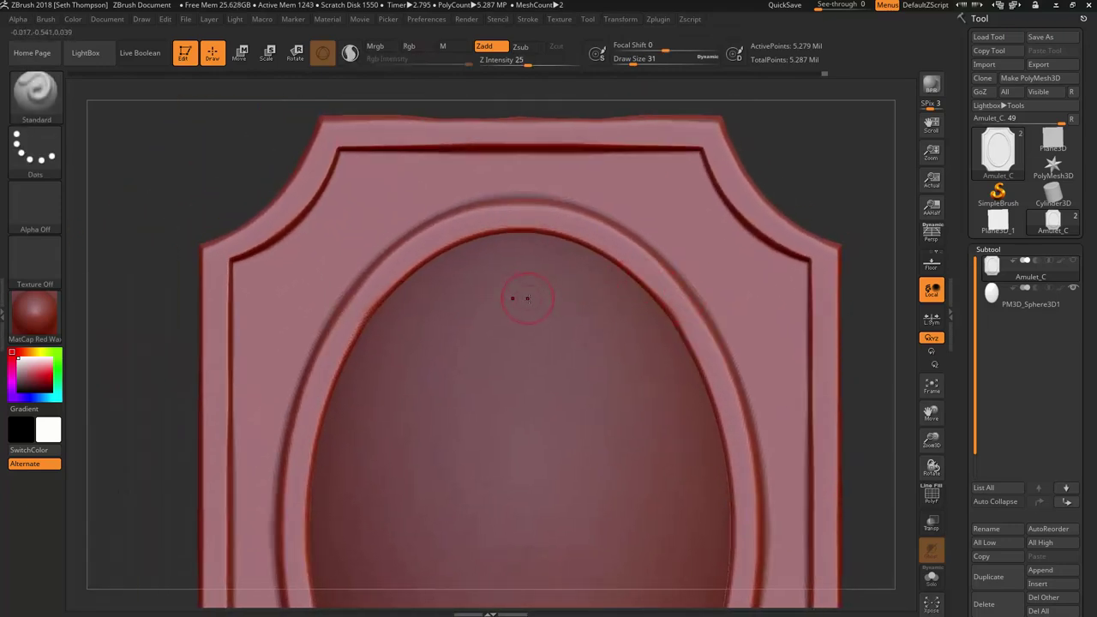
key("b")
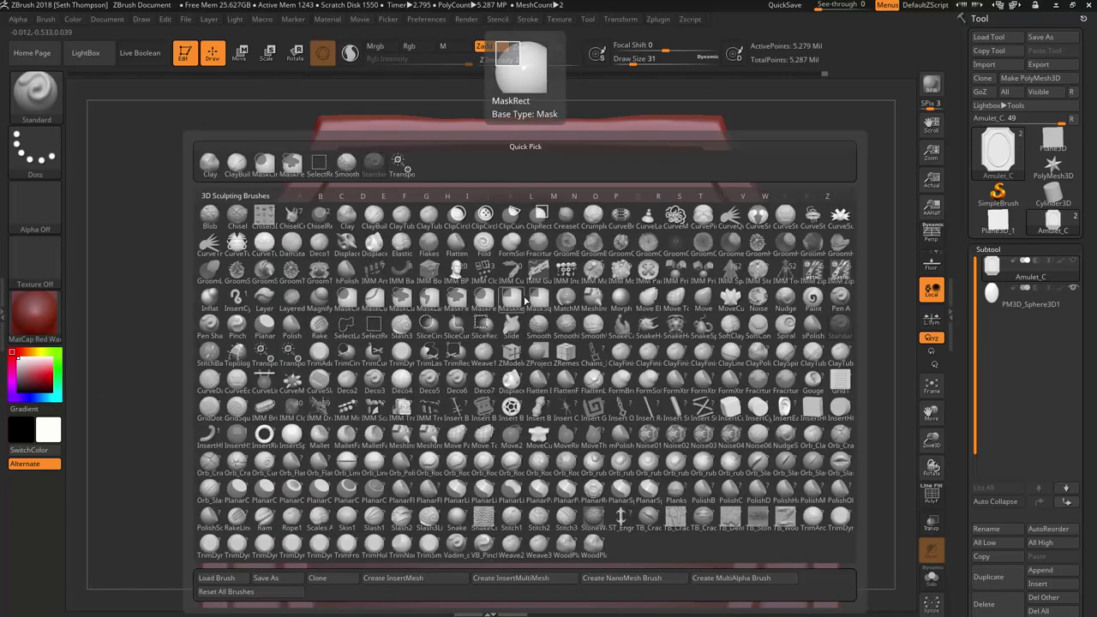
key("d")
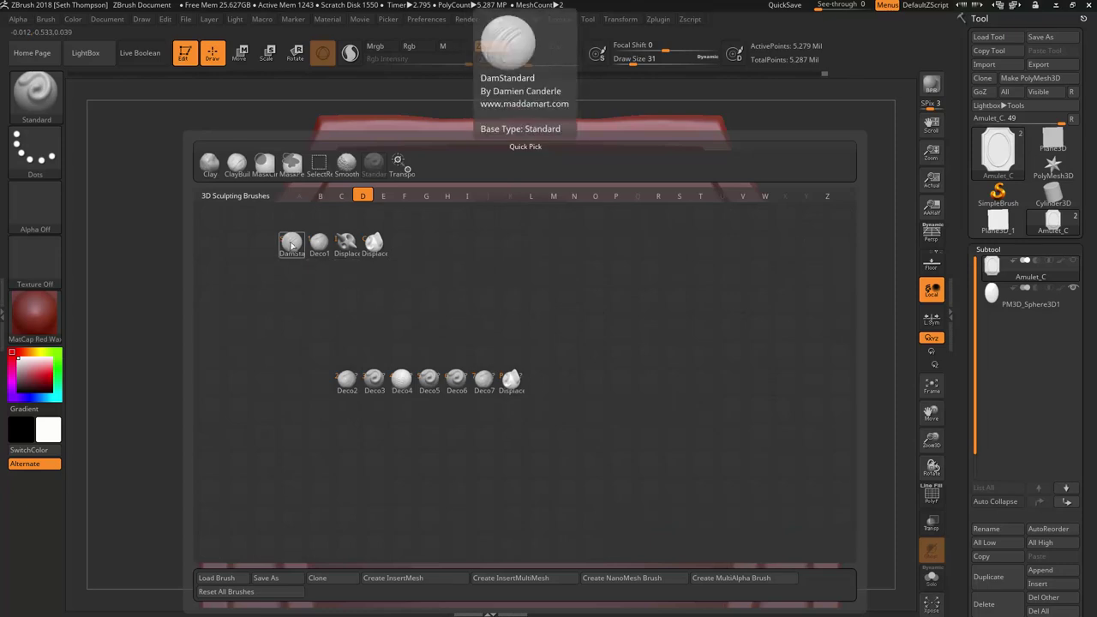
left_click(292, 246)
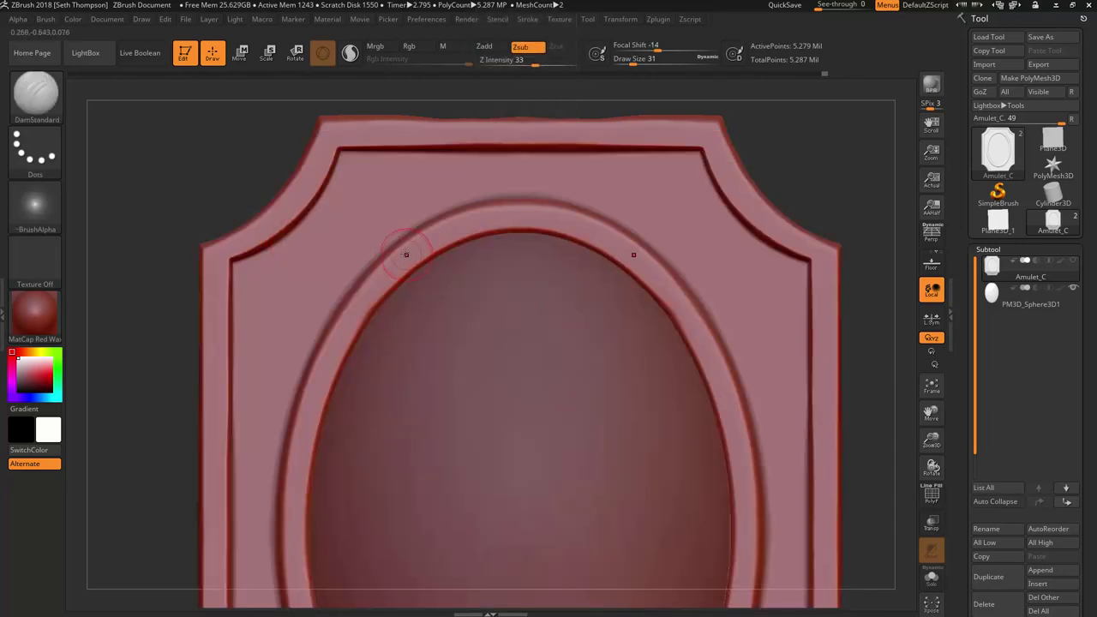
- Try carving short notches across the top of the oval rim, and undo the strokes
left_click(404, 248)
left_click_drag(405, 242, 421, 261)
left_click_drag(438, 221, 451, 244)
left_click_drag(467, 208, 477, 231)
key("ctrl")
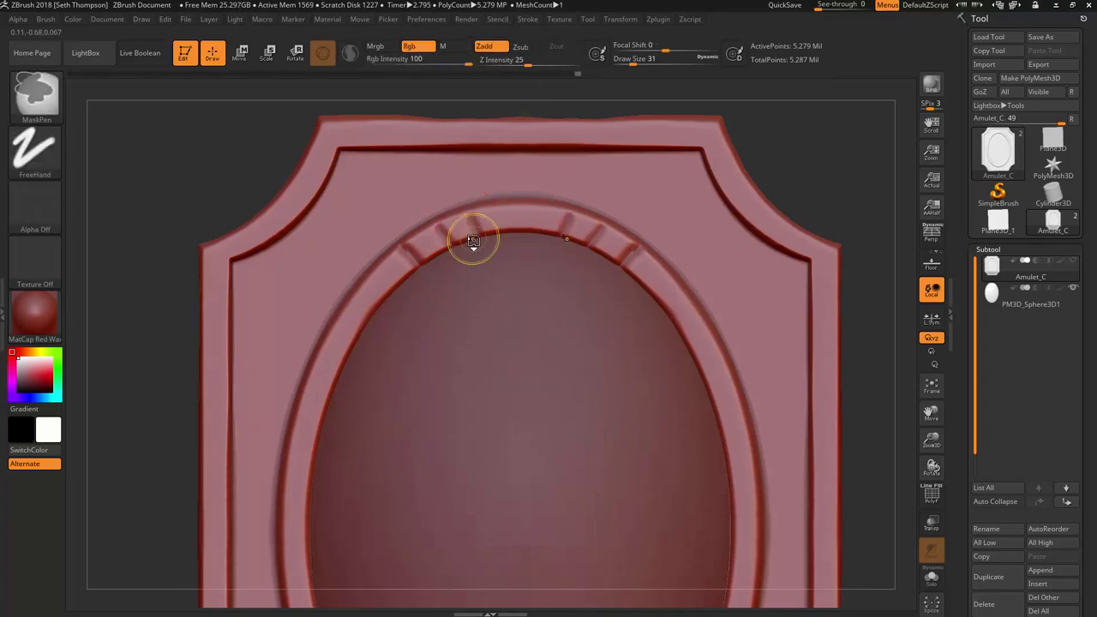
key("ctrl+z")
key("ctrl+z")
key("ctrl+z")
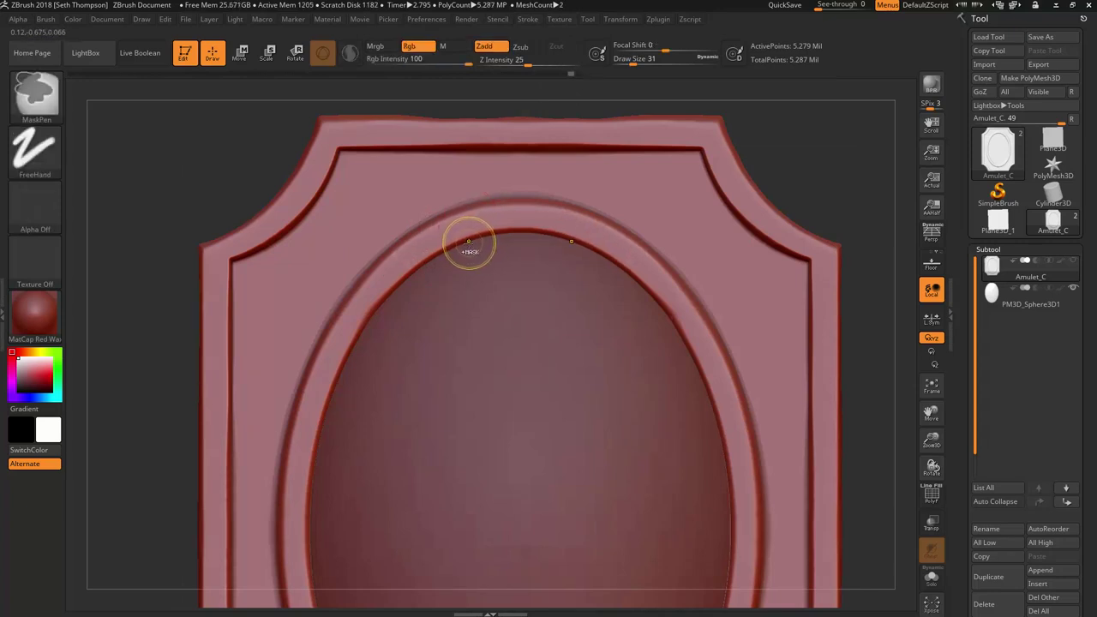
- Check the brush's Lazy Mouse settings, try one notch across the oval rim, and undo it
left_click(531, 20)
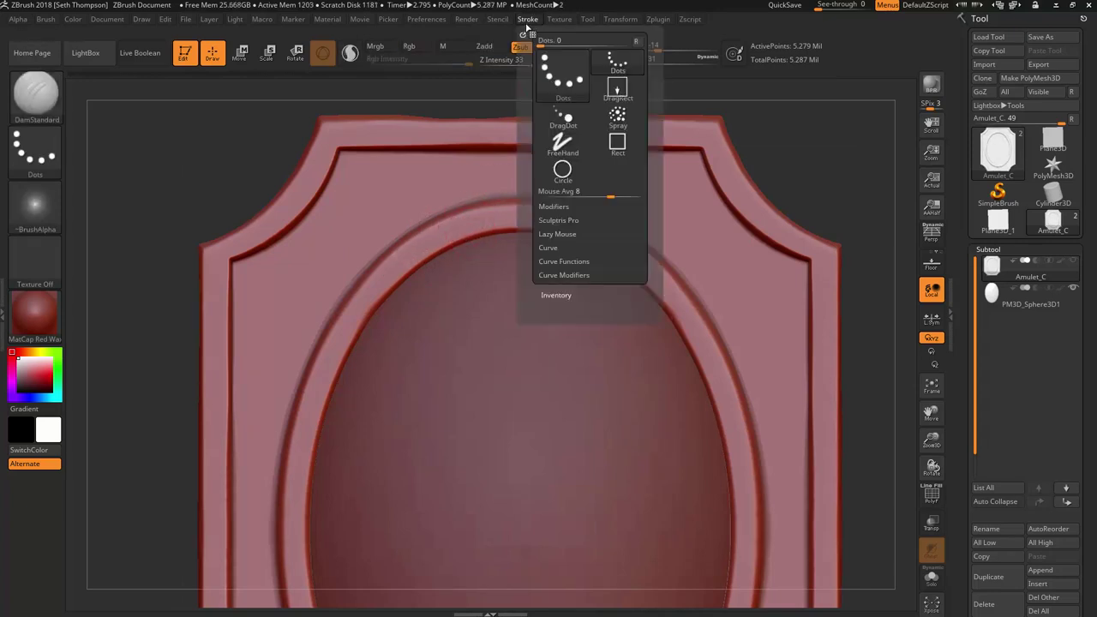
left_click(559, 233)
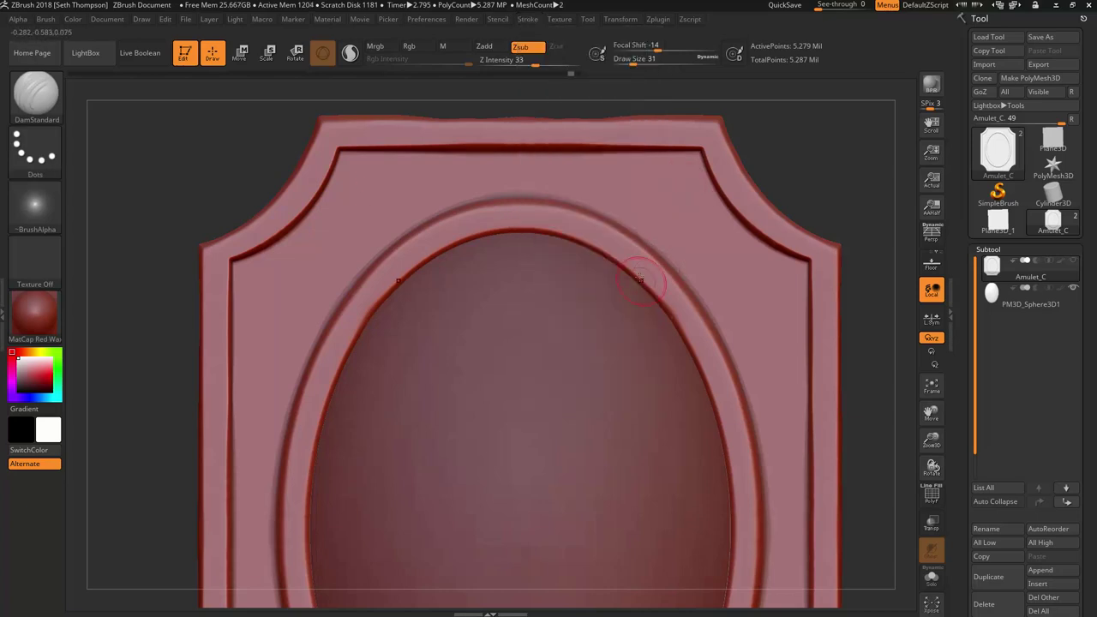
left_click_drag(653, 252, 619, 281)
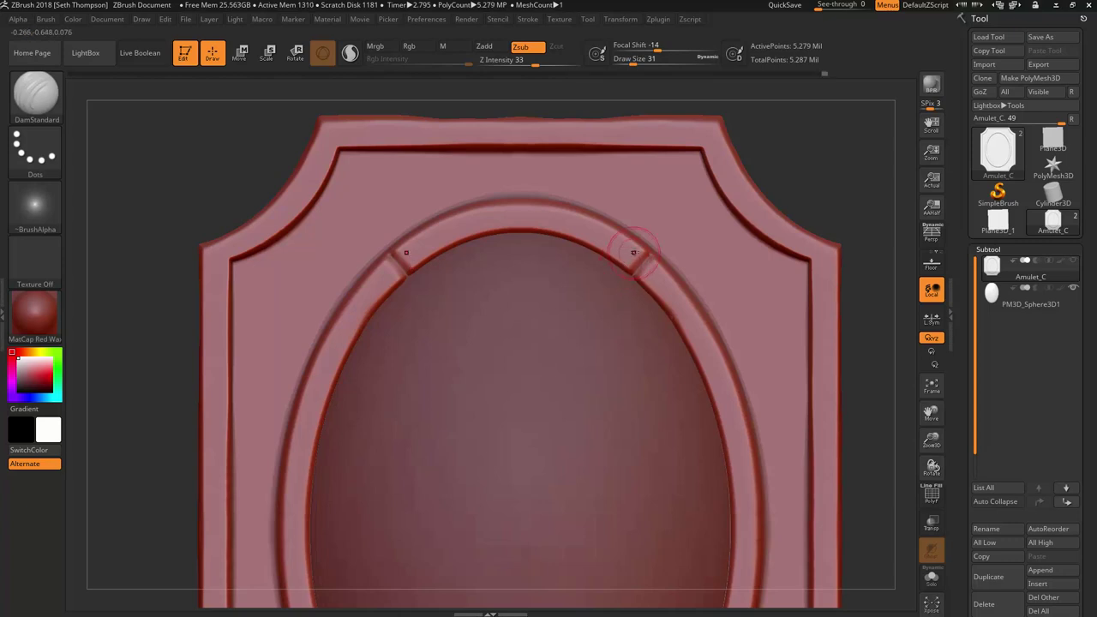
key("ctrl+z")
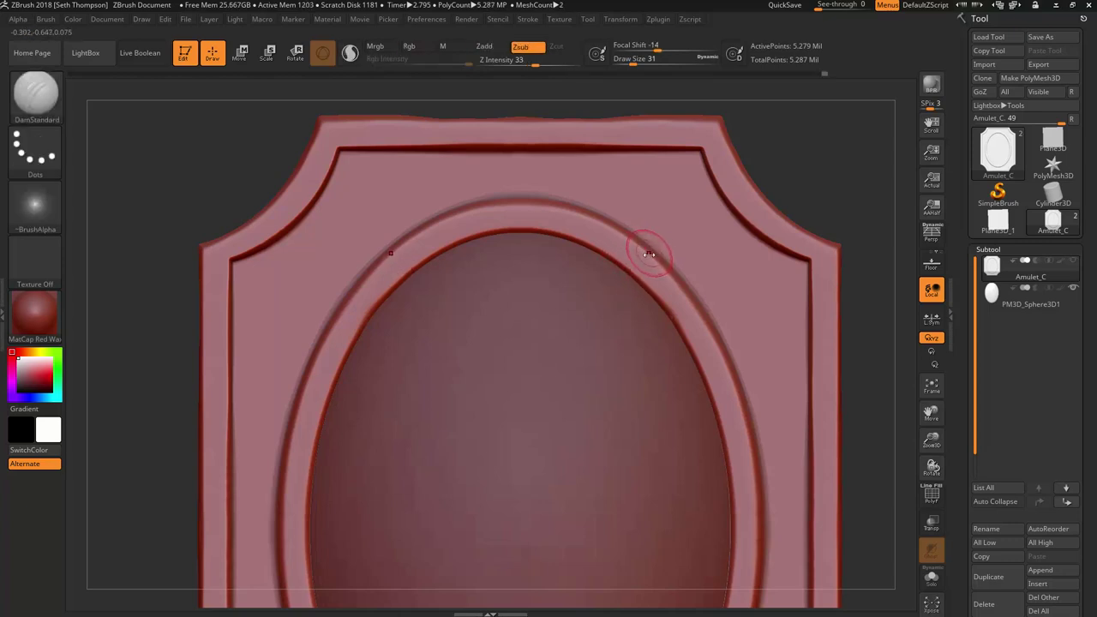
- Set the brush's draw size to 18 and carve a mirrored notch across the upper part of the oval rim
key("s")
key("Return")
type("s37")
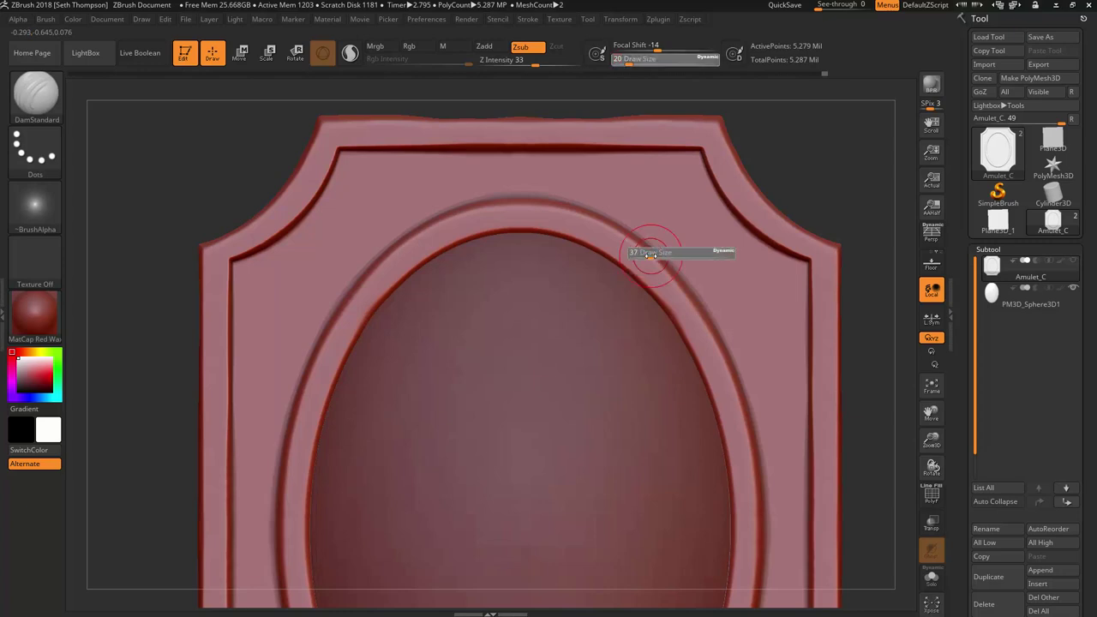
left_click_drag(650, 257, 647, 257)
key("Return")
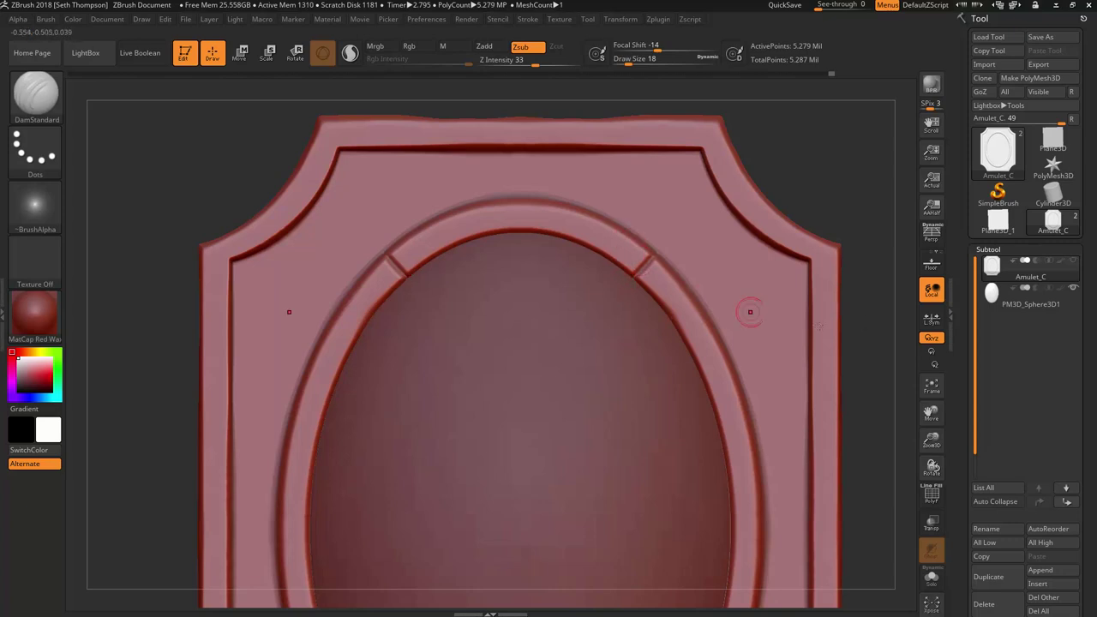
- Turn on transparency with ghosting and carve closely spaced notches around the whole oval rim, reducing the draw size to 17
left_click(938, 527)
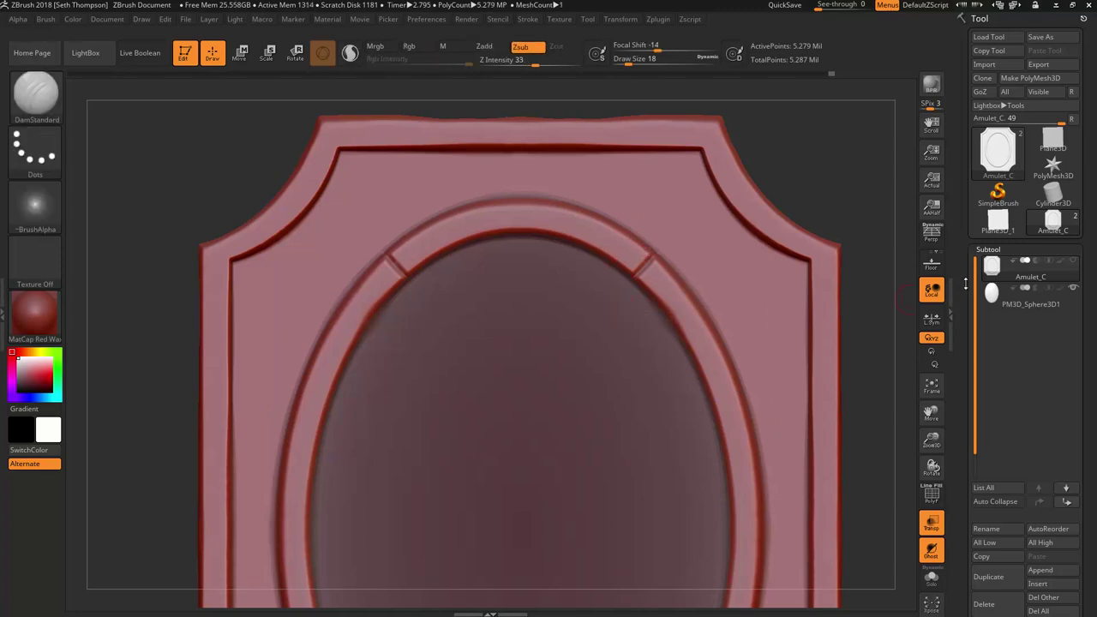
right_click_drag(658, 262, 639, 242, "ctrl")
left_click_drag(625, 233, 612, 254)
mouse_move(605, 221)
left_mouse_down()
mouse_move(594, 245)
mouse_move(572, 239)
left_mouse_up()
mouse_move(560, 209)
left_mouse_down()
mouse_move(553, 233)
mouse_move(541, 233)
left_mouse_up()
left_click_drag(665, 265, 649, 283)
mouse_move(676, 277)
left_mouse_down()
mouse_move(660, 295)
mouse_move(711, 351)
mouse_move(742, 437)
mouse_move(720, 441)
left_mouse_up()
mouse_move(746, 456)
left_mouse_down()
mouse_move(722, 457)
mouse_move(724, 474)
left_mouse_up()
left_click_drag(749, 489, 724, 488)
key("s")
left_click(735, 488)
key("f")
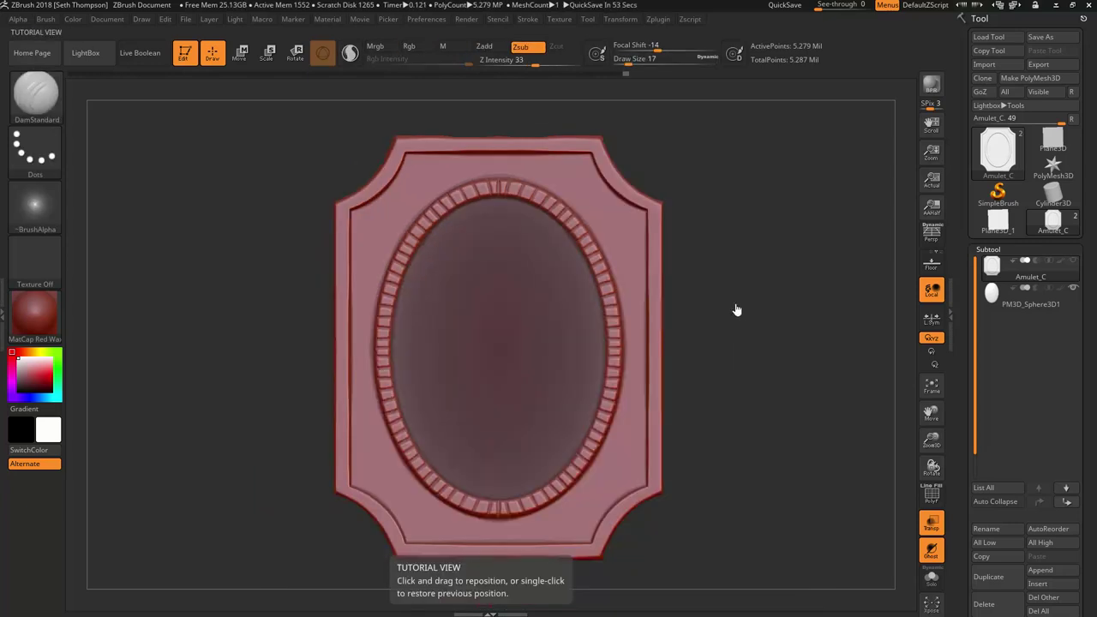
mouse_move(733, 297)
left_mouse_down()
mouse_move(759, 279)
mouse_move(744, 300)
left_mouse_up()
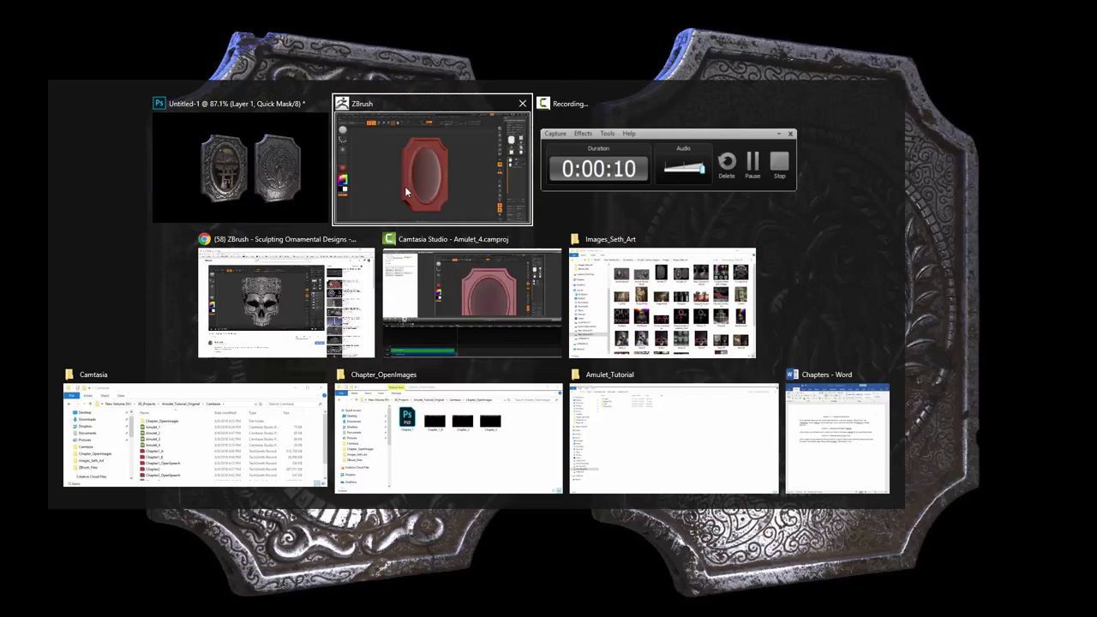
- Switch back to ZBrush from the reference image and mask the entire amulet
left_click(408, 193)
mouse_move(689, 243)
left_mouse_down()
mouse_move(674, 230)
mouse_move(691, 167)
left_mouse_up()
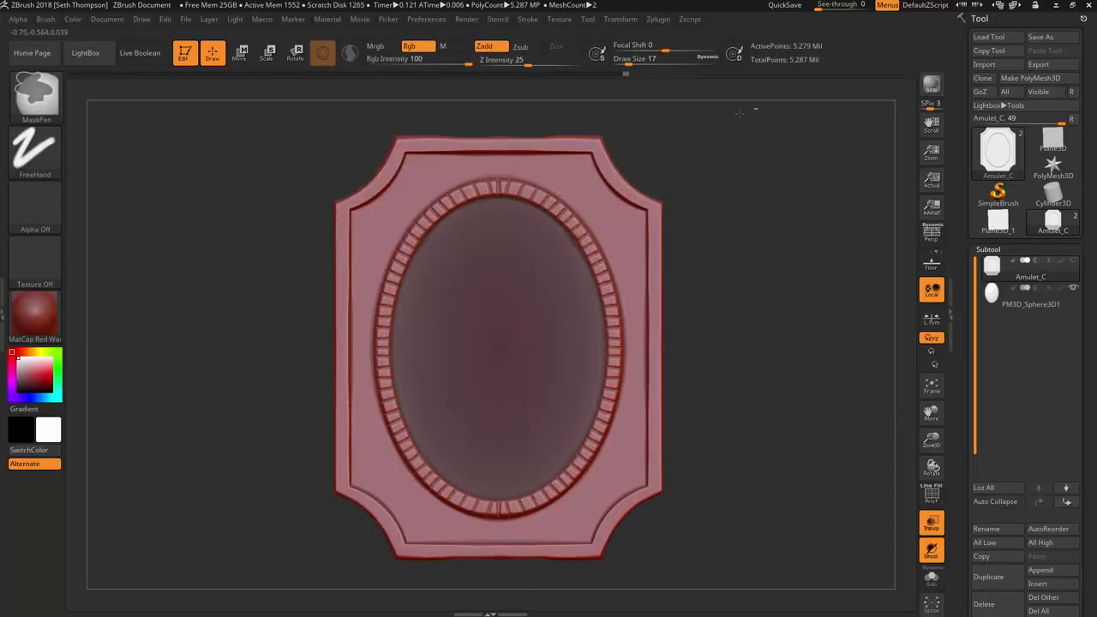
mouse_move(756, 108)
left_mouse_down("ctrl")
mouse_move(284, 449)
mouse_move(259, 580)
left_mouse_up("ctrl")
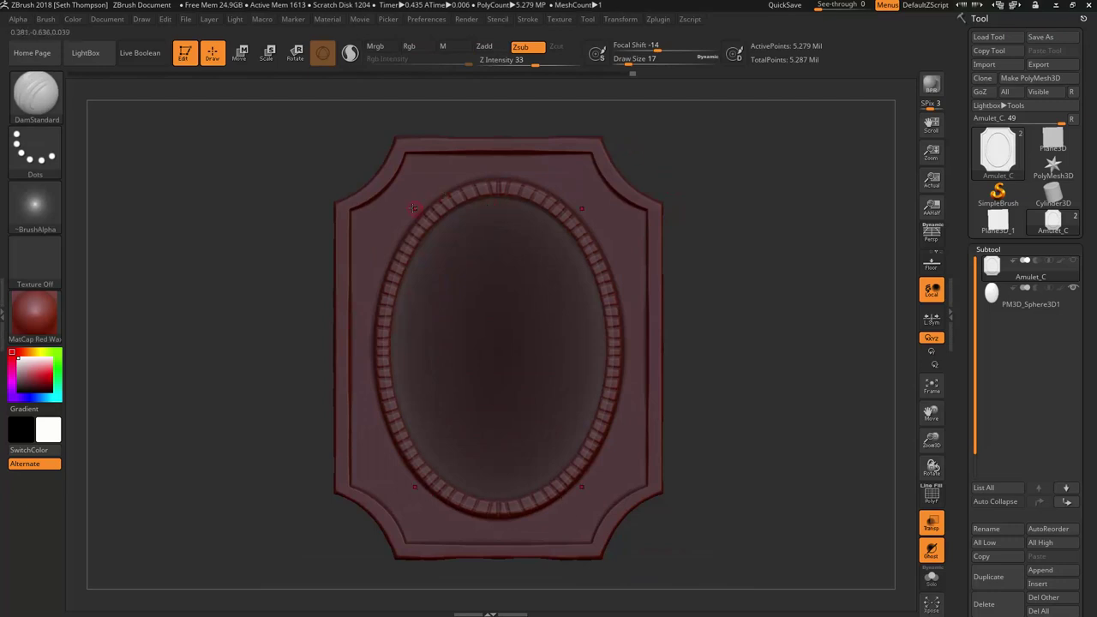
- Use the MaskLasso brush to keep the amulet's outer frame masked and its inner face unmasked
left_click(47, 103, "ctrl")
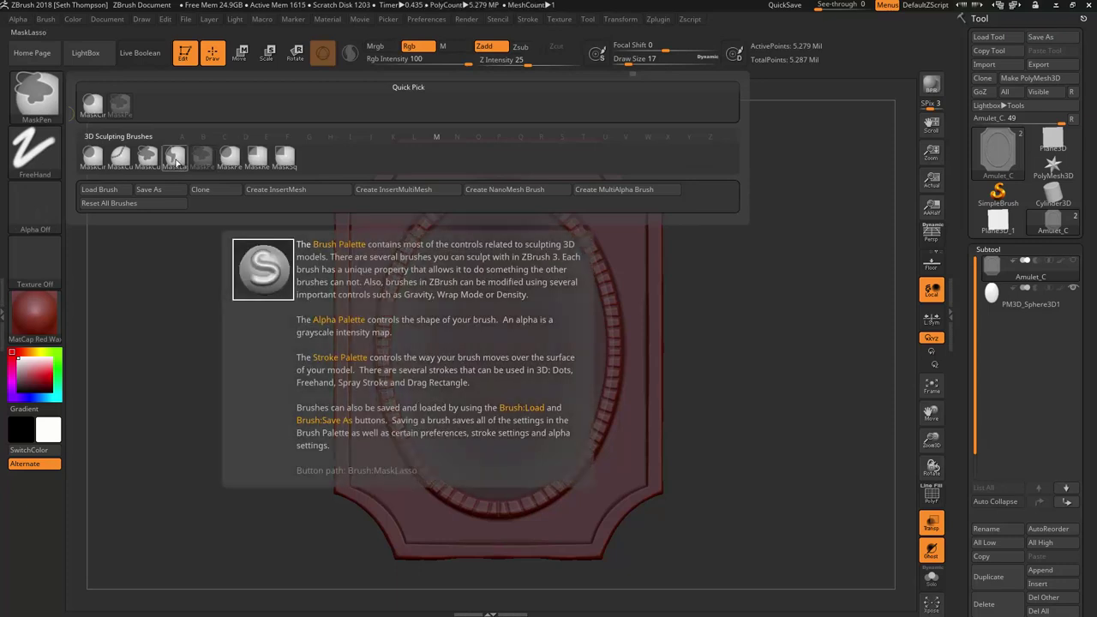
left_click(176, 155)
mouse_move(400, 154)
left_mouse_down("ctrl")
mouse_move(341, 244)
mouse_move(343, 321)
mouse_move(487, 364)
mouse_move(509, 198)
mouse_move(459, 154)
mouse_move(420, 147)
mouse_move(429, 184)
left_mouse_up("ctrl")
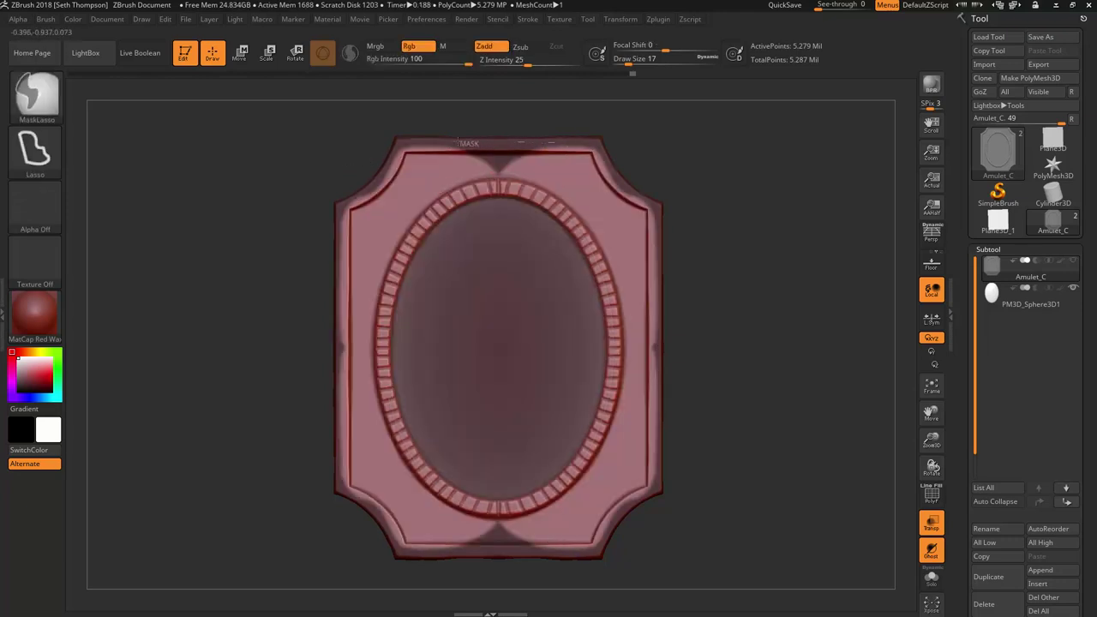
mouse_move(455, 142)
left_mouse_down("ctrl")
mouse_move(514, 228)
mouse_move(587, 178)
mouse_move(549, 142)
left_mouse_up("ctrl")
mouse_move(625, 245)
left_mouse_down("ctrl")
mouse_move(480, 167)
mouse_move(379, 251)
mouse_move(374, 350)
mouse_move(407, 476)
mouse_move(519, 528)
mouse_move(619, 412)
mouse_move(615, 239)
left_mouse_up("ctrl")
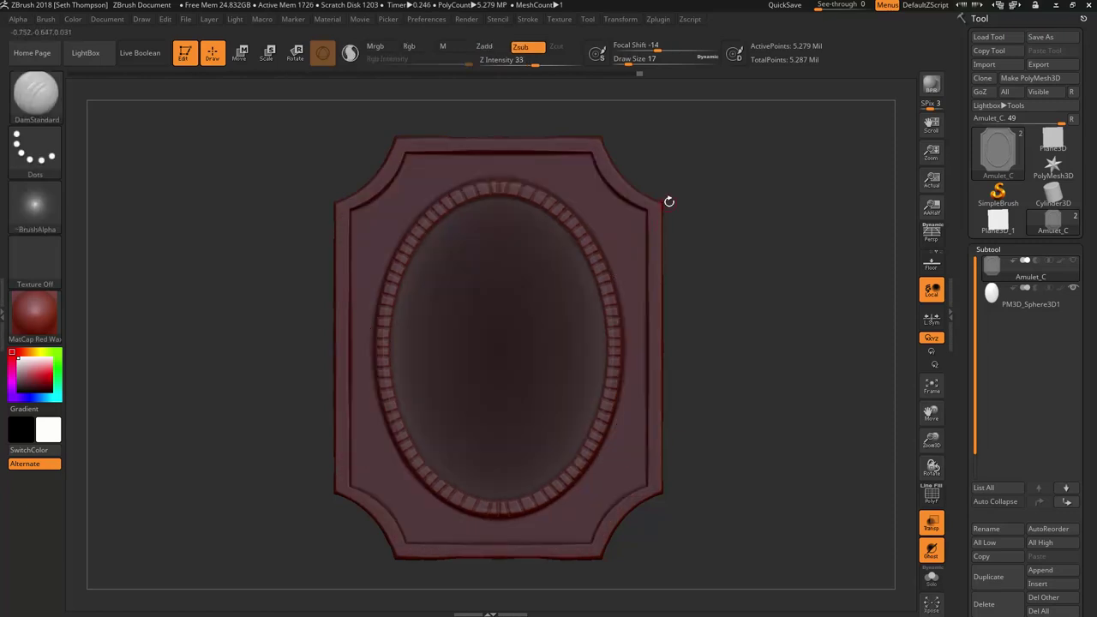
left_click(670, 200, "ctrl")
- Turn the amulet to its side profile and switch the masking brush to MaskPen
mouse_move(764, 206)
left_mouse_down()
mouse_move(821, 196)
mouse_move(791, 198)
left_mouse_up()
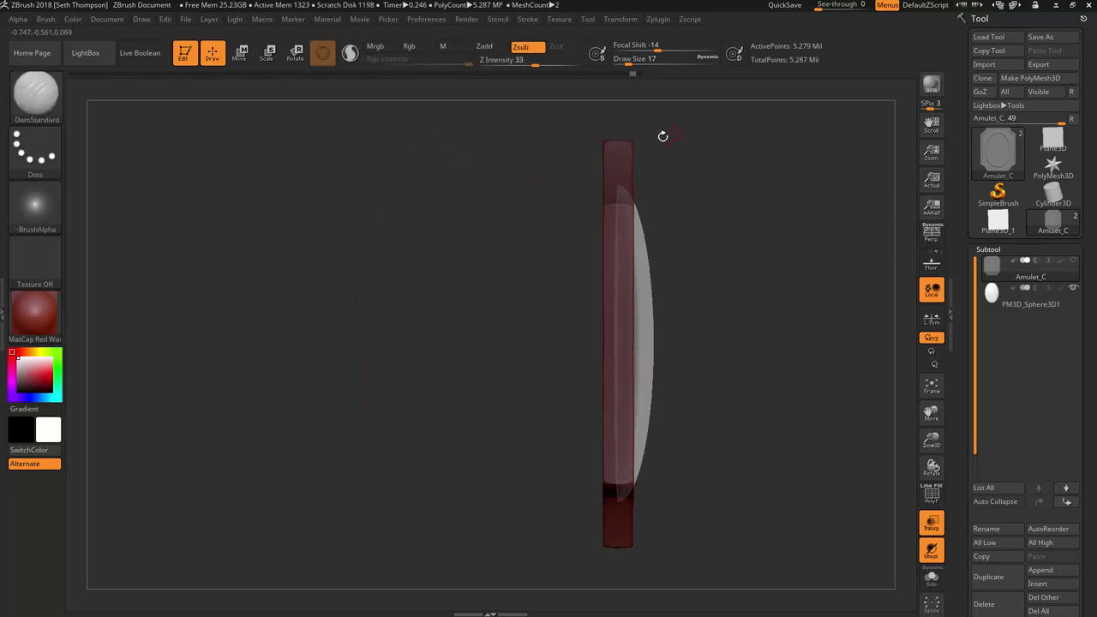
key("ctrl")
left_click(56, 103)
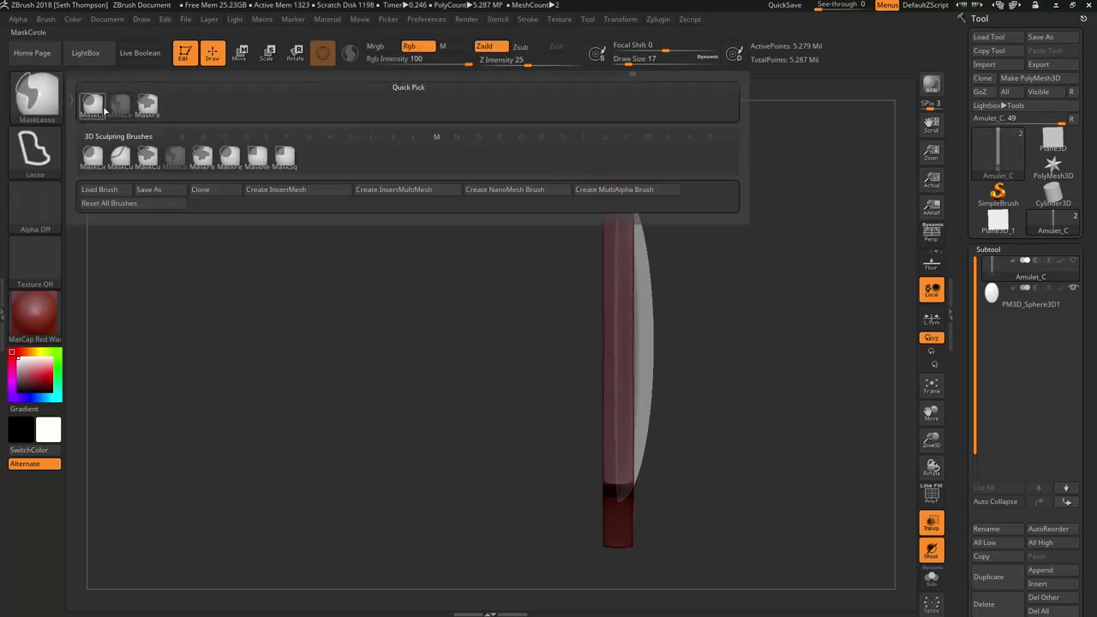
left_click(146, 106)
- Try unmasking the front and back edge strips of the amulet's side, and undo both mask changes
left_click_drag(708, 110, 628, 575, "ctrl")
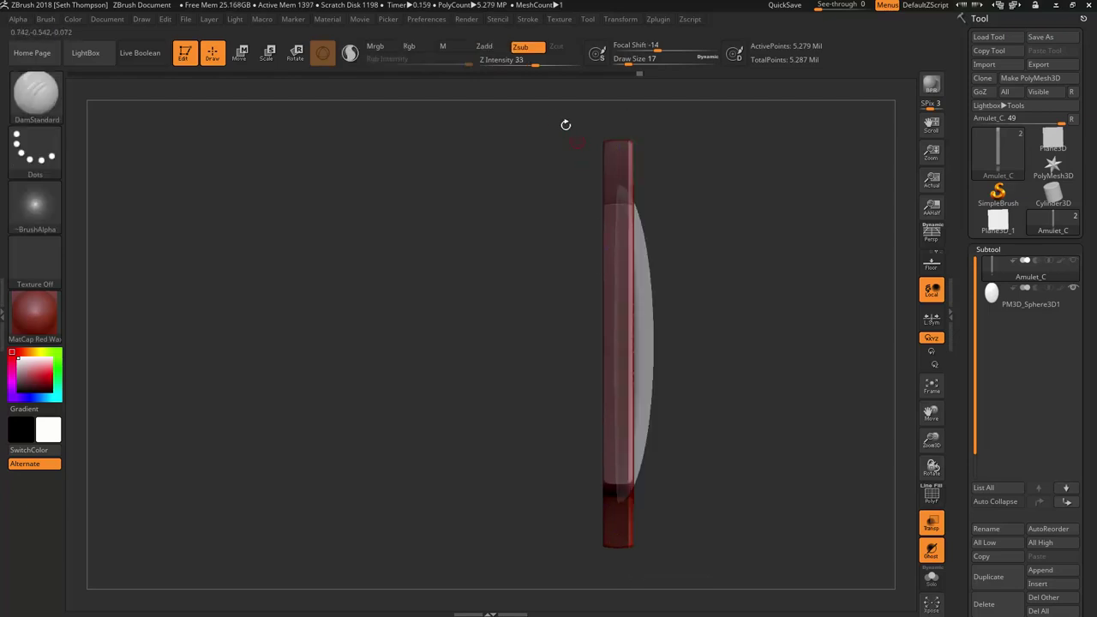
left_click_drag(556, 113, 605, 558, "ctrl")
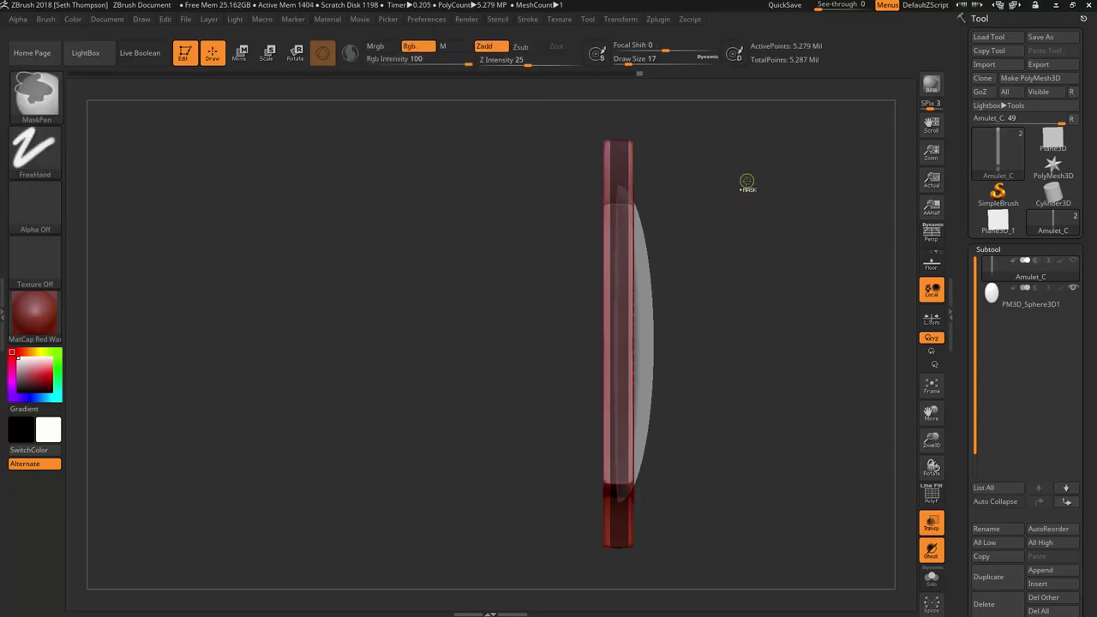
key("ctrl+z")
key("ctrl+z")
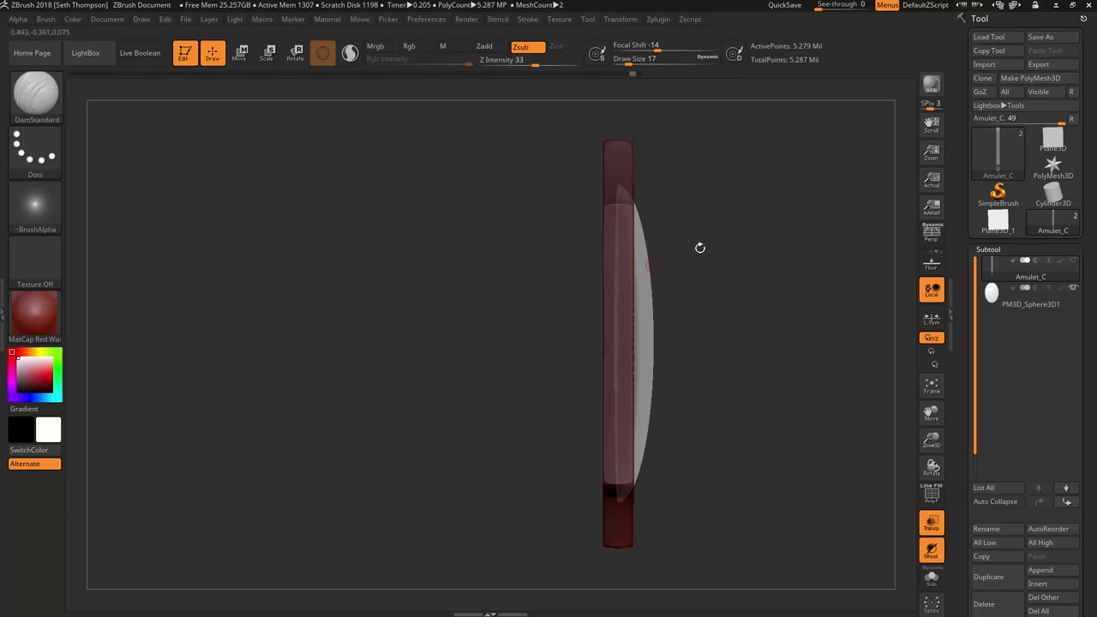
- Return the amulet to its side profile and turn on Z-axis symmetry so edits mirror between front and back
left_click_drag(744, 238, 489, 272)
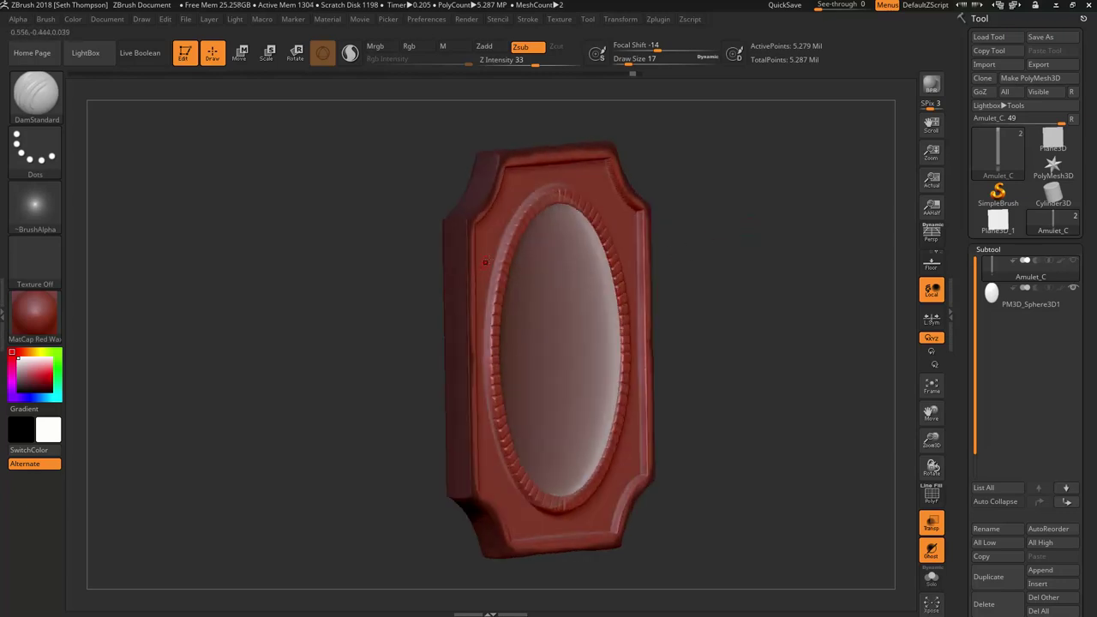
key("ctrl+z")
left_click_drag(671, 226, 710, 225, "shift")
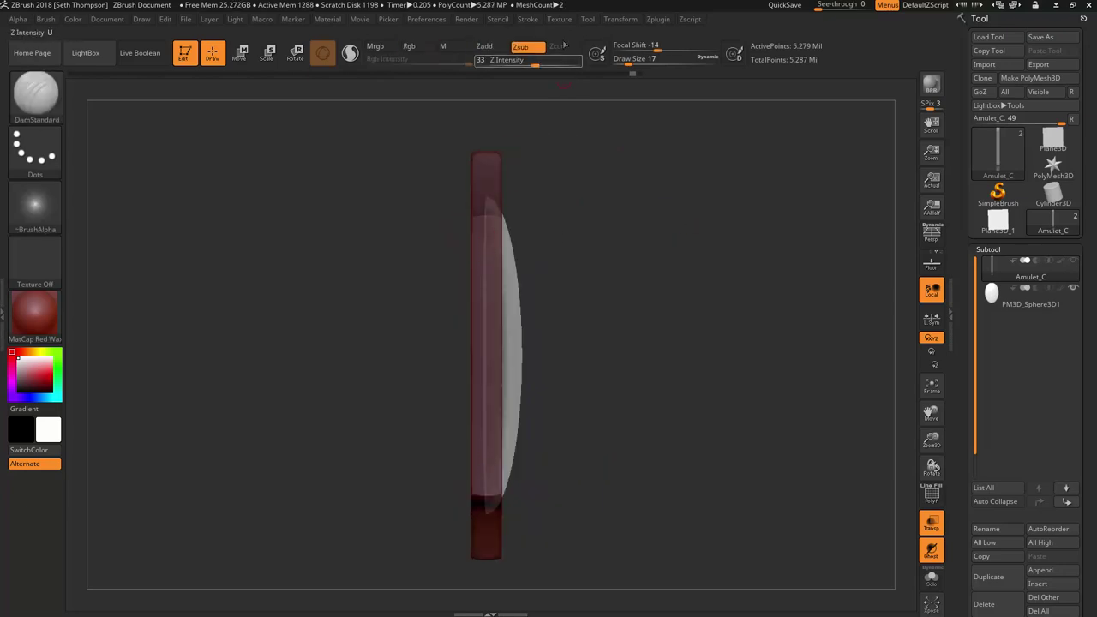
left_click(621, 19)
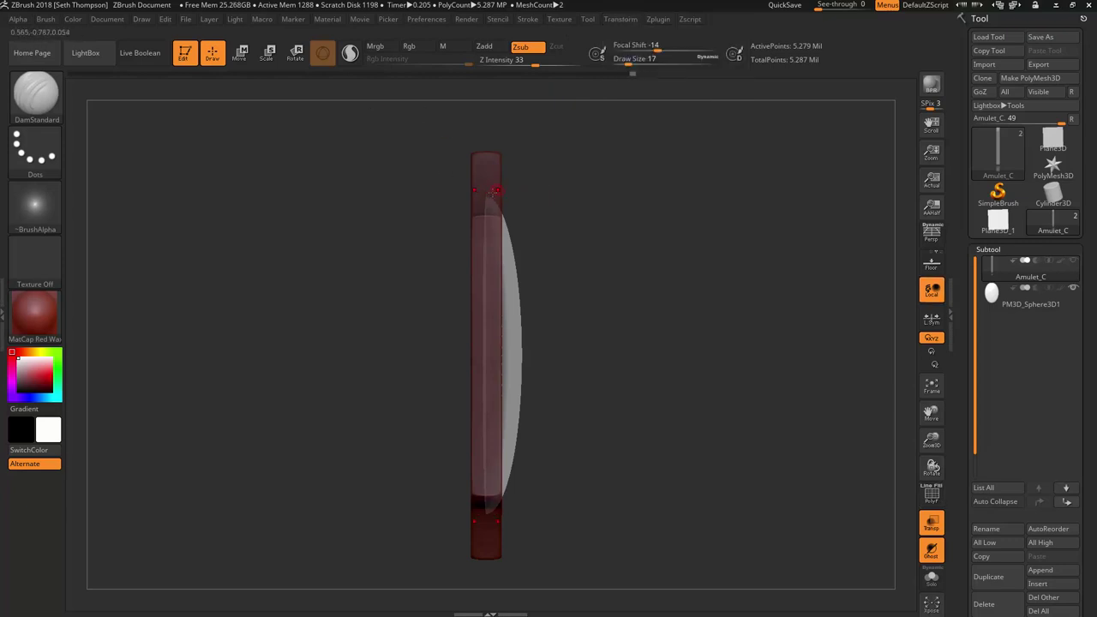
- Mask a narrow central strip along the amulet's edge thickness in the side profile
right_click_drag(567, 160, 574, 132, "ctrl")
mouse_move(575, 110)
left_mouse_down("ctrl")
mouse_move(549, 446)
mouse_move(501, 591)
left_mouse_up("ctrl")
mouse_move(626, 94)
left_mouse_down("ctrl")
mouse_move(520, 556)
mouse_move(496, 586)
left_mouse_up("ctrl")
left_click_drag(623, 183, 553, 171, "shift")
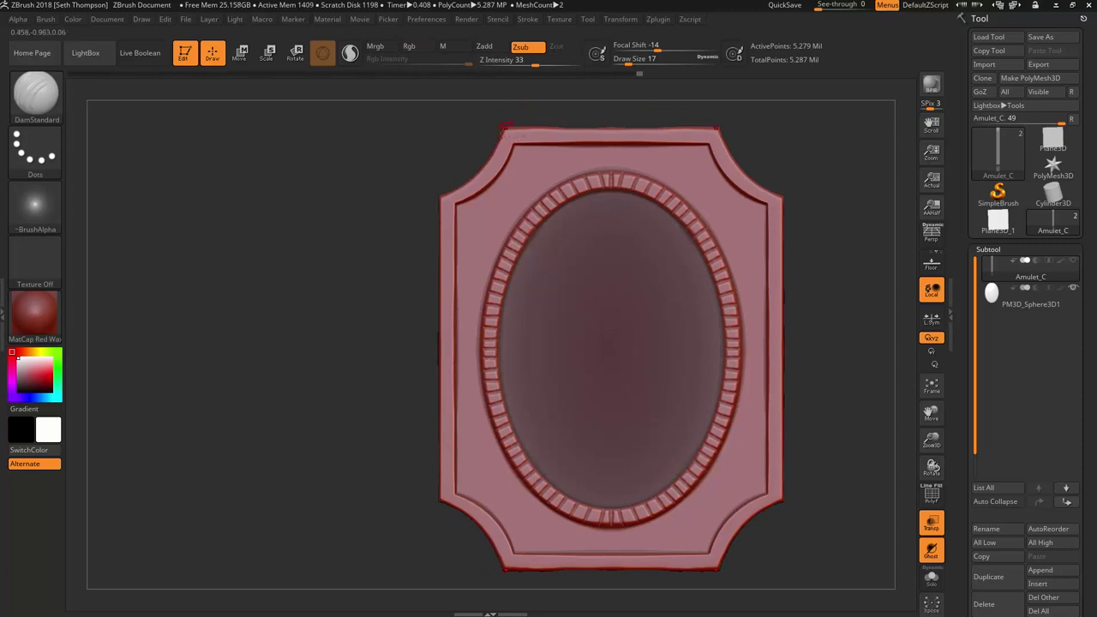
left_click_drag(502, 133, 530, 129)
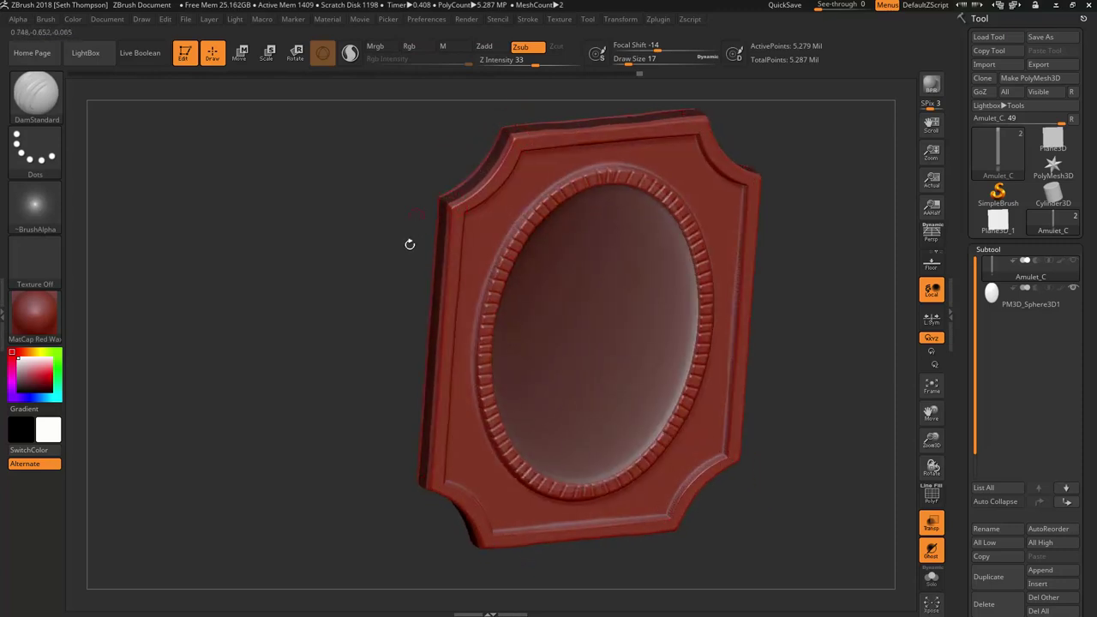
mouse_move(414, 255)
left_mouse_down()
mouse_move(399, 270)
mouse_move(406, 248)
left_mouse_up()
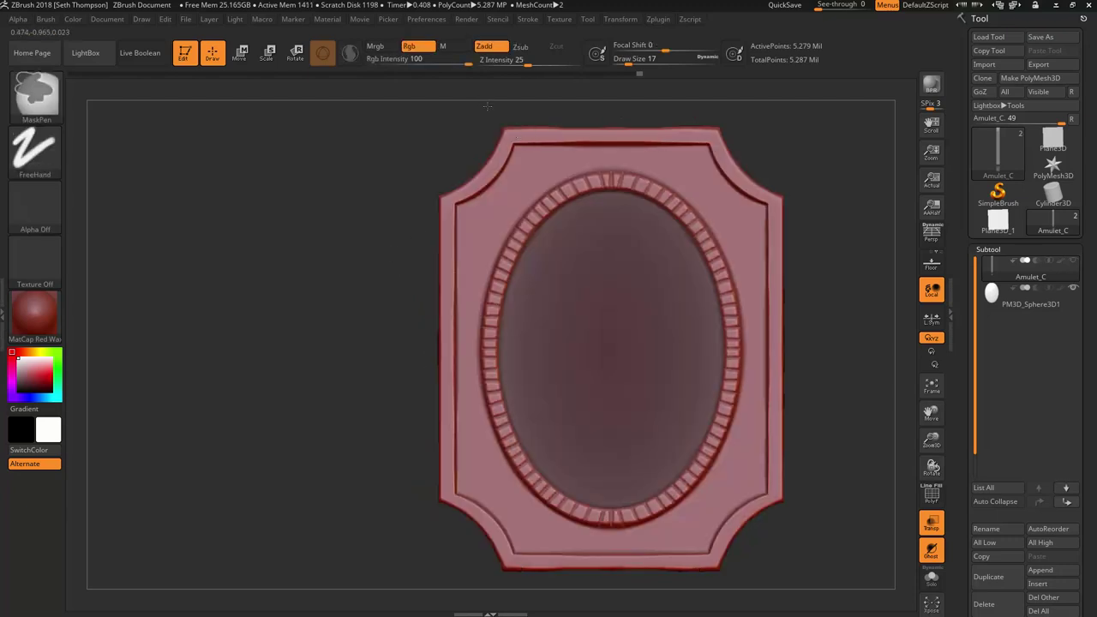
- Clear the mask at the frame's corner points so each edge segment keeps its own separate masked panel
left_click_drag(488, 107, 513, 137, "ctrl")
left_click_drag(412, 176, 451, 210, "ctrl")
mouse_move(388, 258)
left_mouse_down()
mouse_move(678, 242)
mouse_move(761, 249)
mouse_move(761, 282)
mouse_move(742, 271)
left_mouse_up()
left_click_drag(747, 187, 765, 325, "alt")
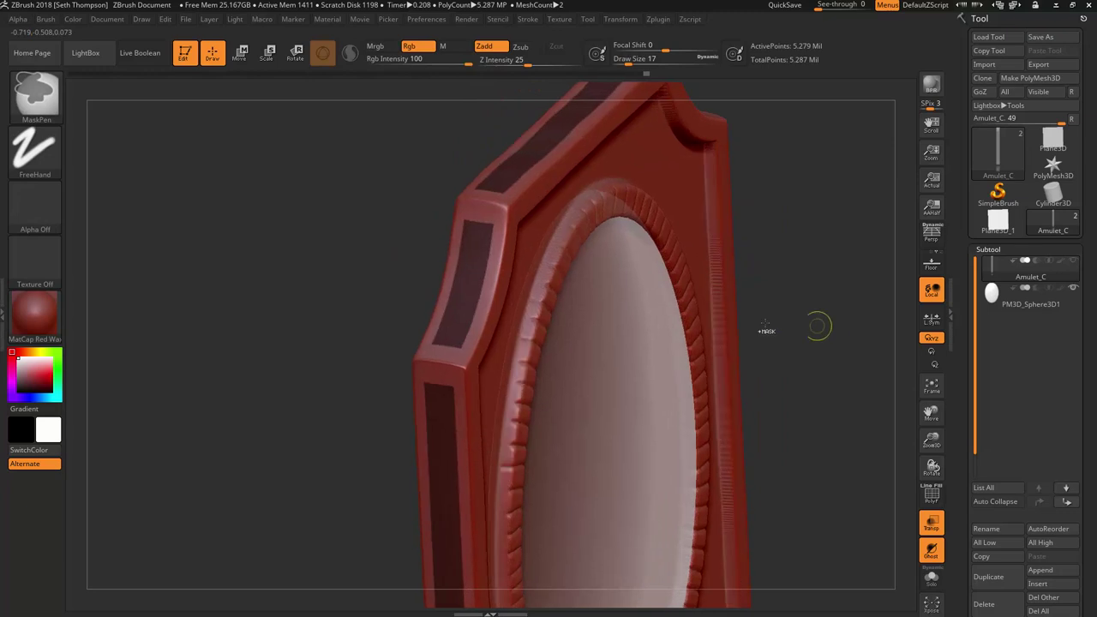
- Invert the mask so only the rectangular edge panels are left unmasked
key("ctrl")
left_click(472, 262, "ctrl")
mouse_move(431, 264)
left_mouse_down()
mouse_move(360, 276)
mouse_move(420, 276)
left_mouse_up()
key("ctrl")
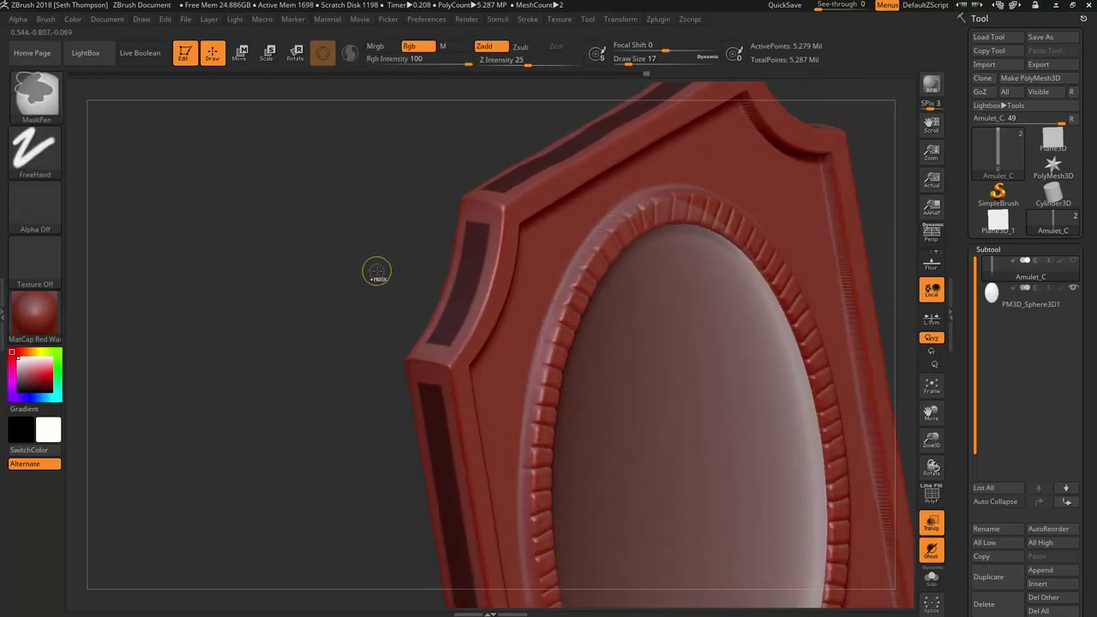
left_click(377, 272, "ctrl")
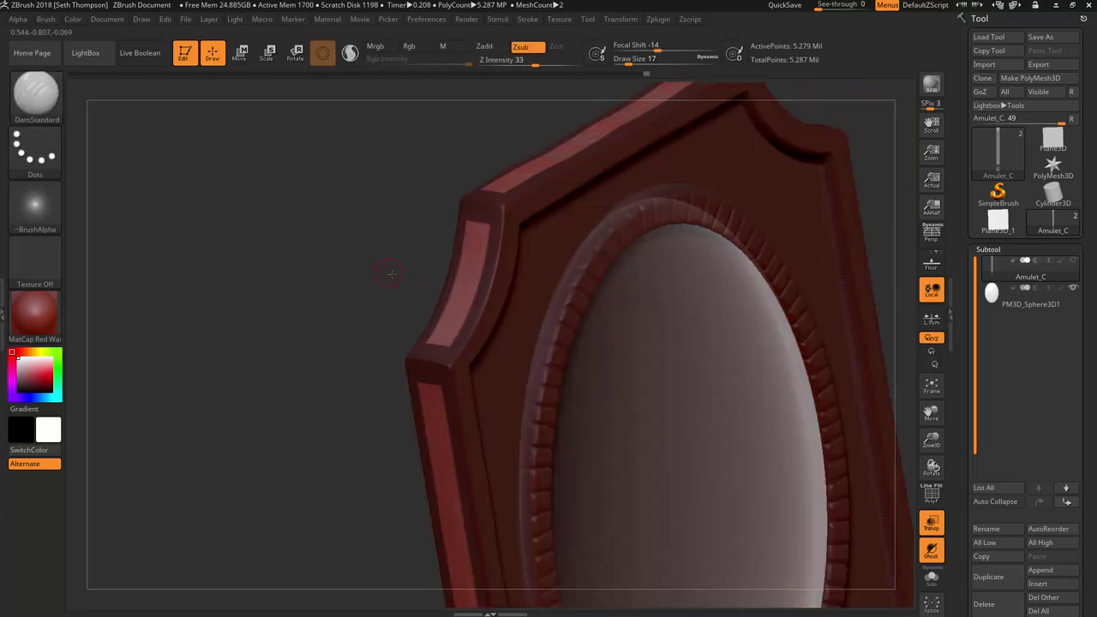
- Recess the unmasked edge panels with a negative Inflate deformation and clear the mask
mouse_move(392, 269)
left_mouse_down()
mouse_move(388, 279)
mouse_move(401, 276)
left_mouse_up()
left_click_drag(753, 234, 907, 250)
left_click(993, 250)
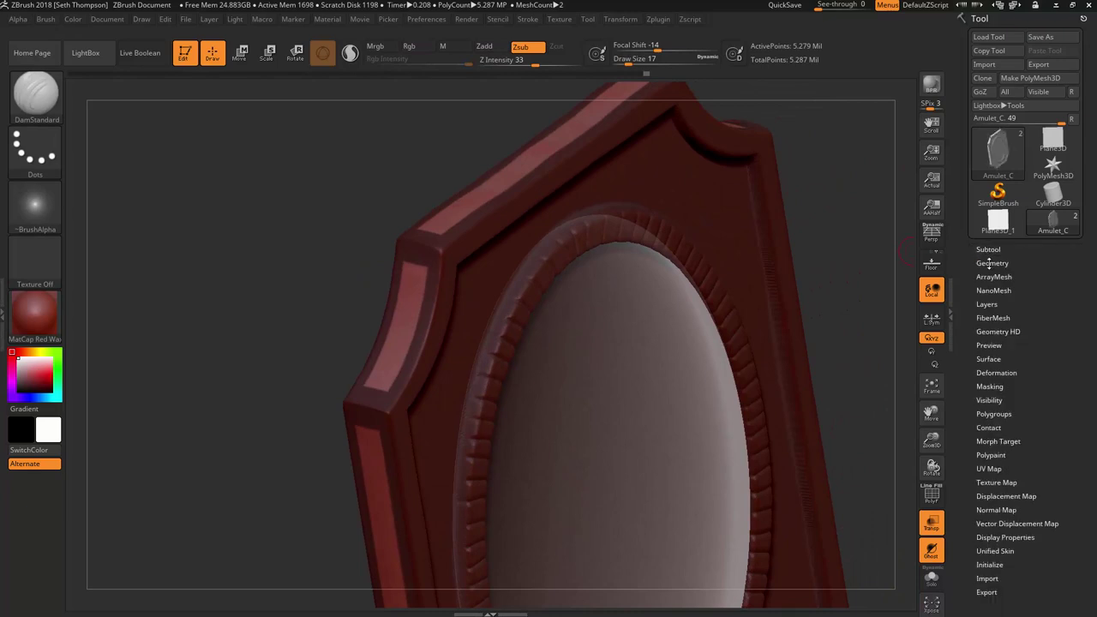
left_click(996, 373)
scroll(964, 367, "down", 5)
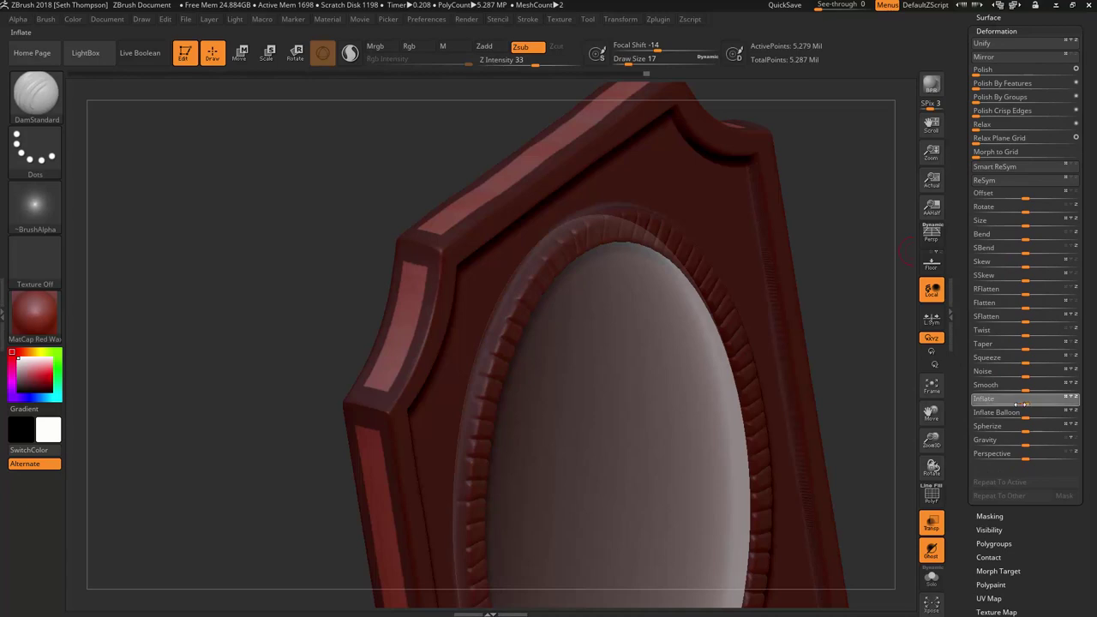
left_click_drag(1013, 403, 1001, 407)
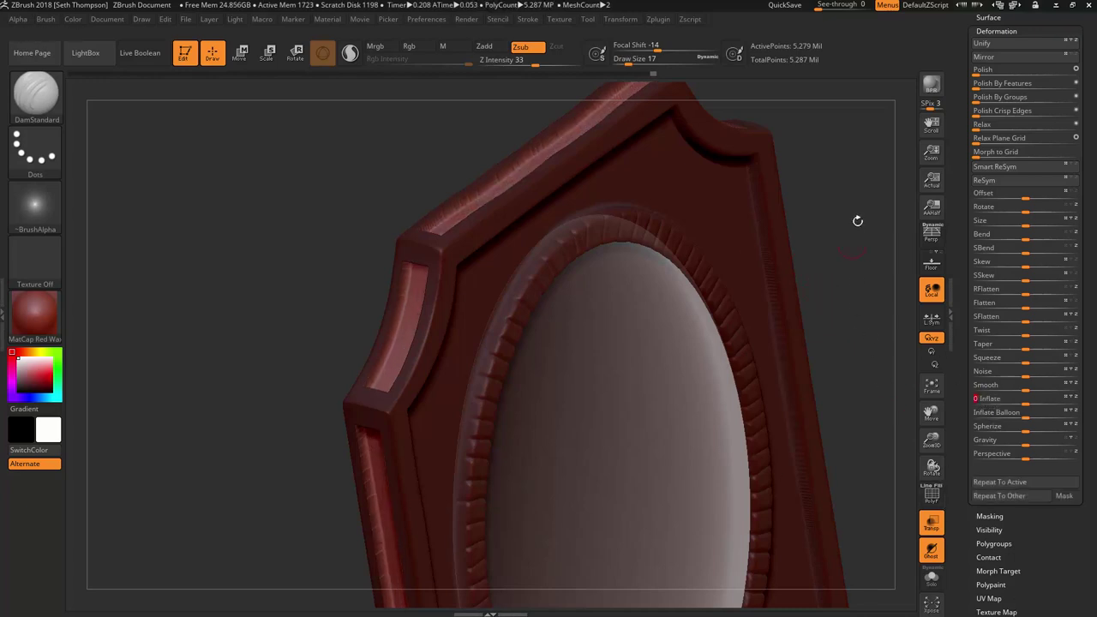
left_click_drag(857, 210, 867, 225, "ctrl")
- Smooth the rough ridges inside the recessed panel along the amulet's top edge
right_click_drag(837, 263, 766, 228, "ctrl")
left_click_drag(766, 231, 679, 228)
right_click_drag(679, 229, 819, 295, "alt")
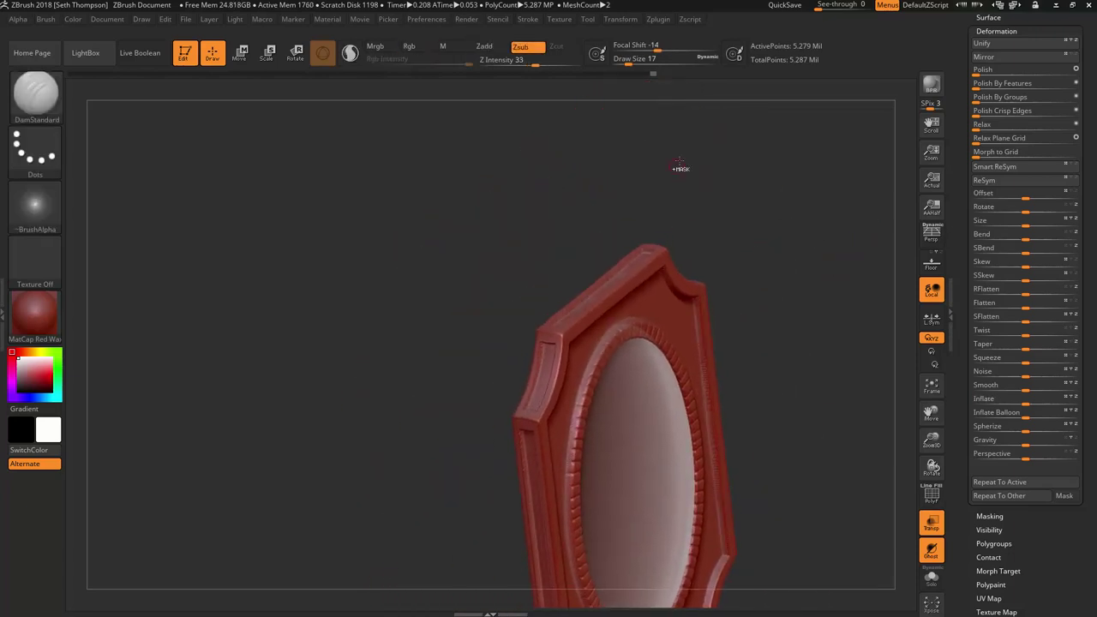
right_click_drag(689, 173, 755, 203, "ctrl")
right_click_drag(480, 248, 377, 338)
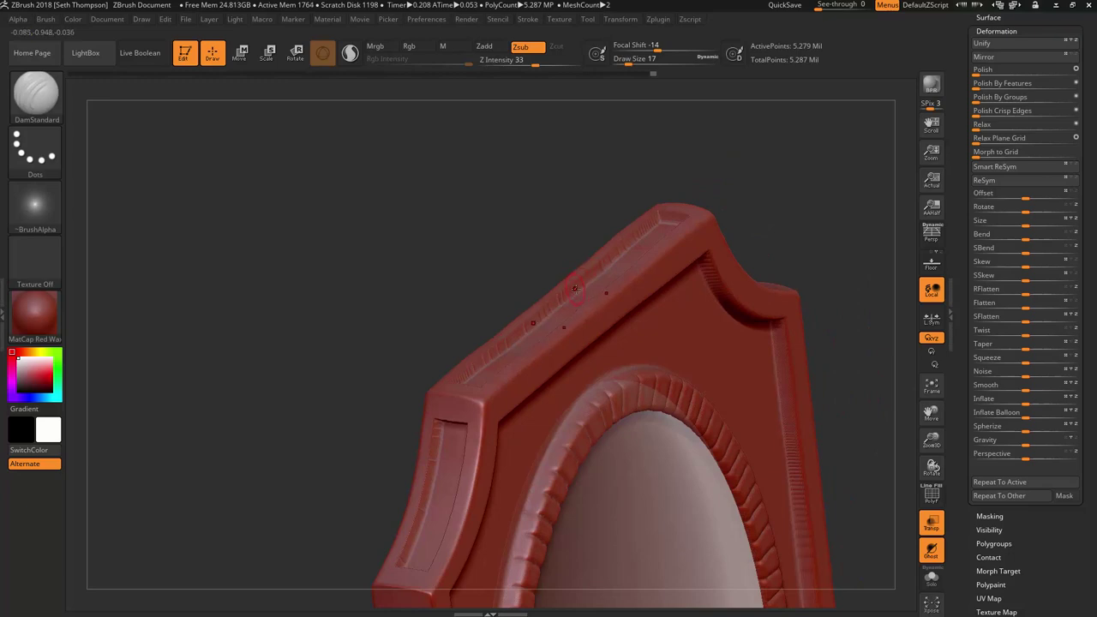
key("shift")
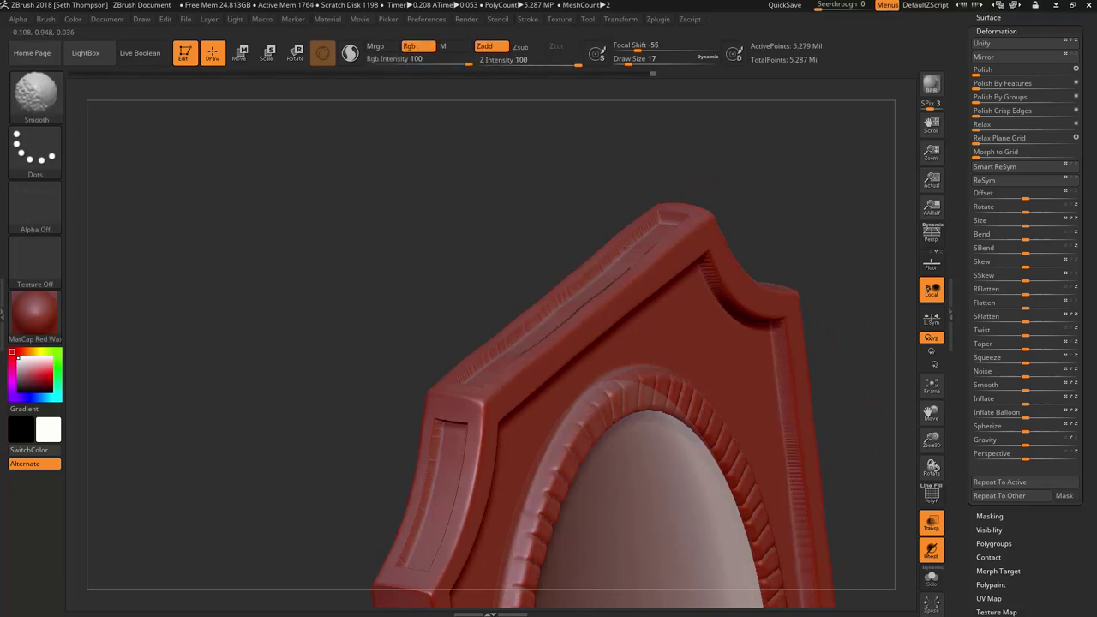
left_click_drag(654, 224, 607, 274, "shift")
right_click_drag(607, 274, 657, 159)
key("shift")
left_click_drag(594, 174, 624, 186, "shift")
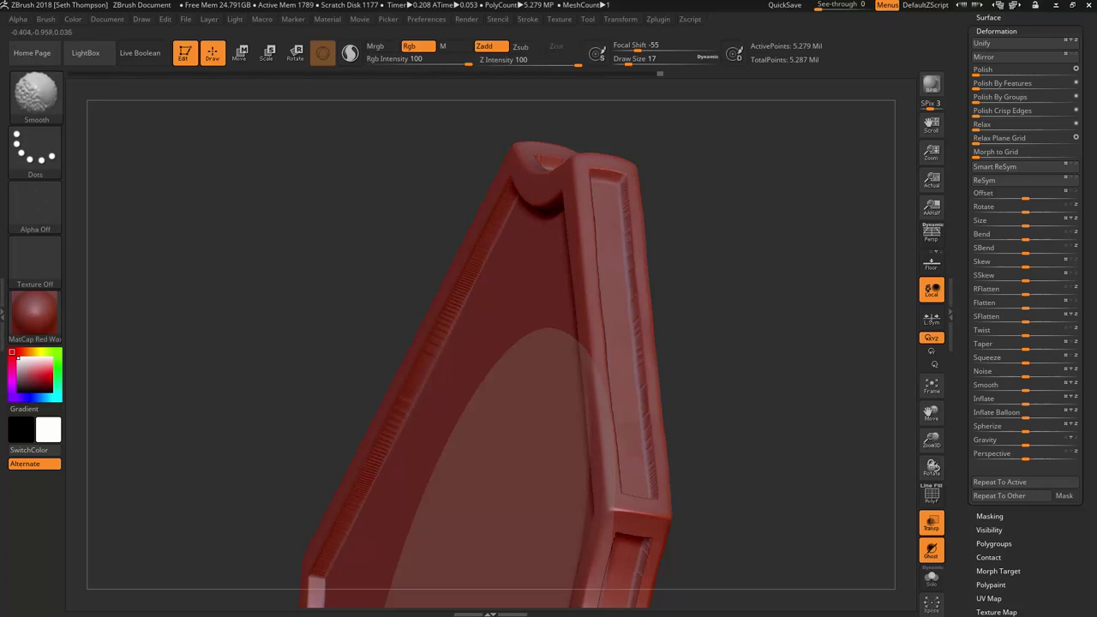
- Smooth the ridged inner border of the frame on the amulet's back
mouse_move(649, 294)
right_mouse_down()
mouse_move(698, 244)
mouse_move(673, 241)
right_mouse_up()
right_click_drag(457, 311, 428, 286)
key("shift")
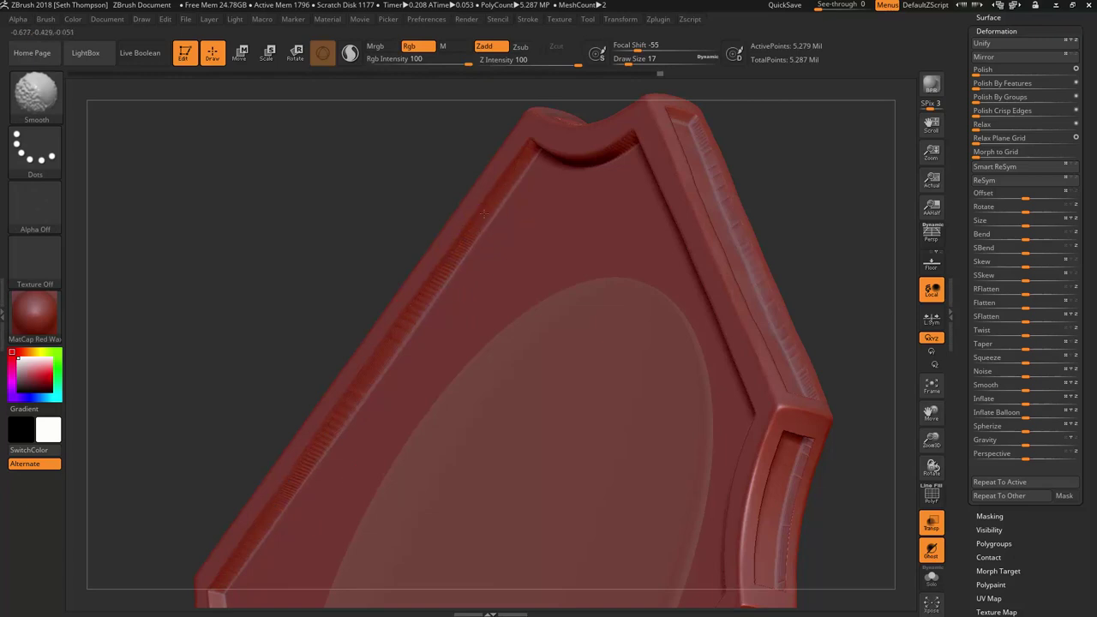
right_click_drag(435, 286, 539, 208)
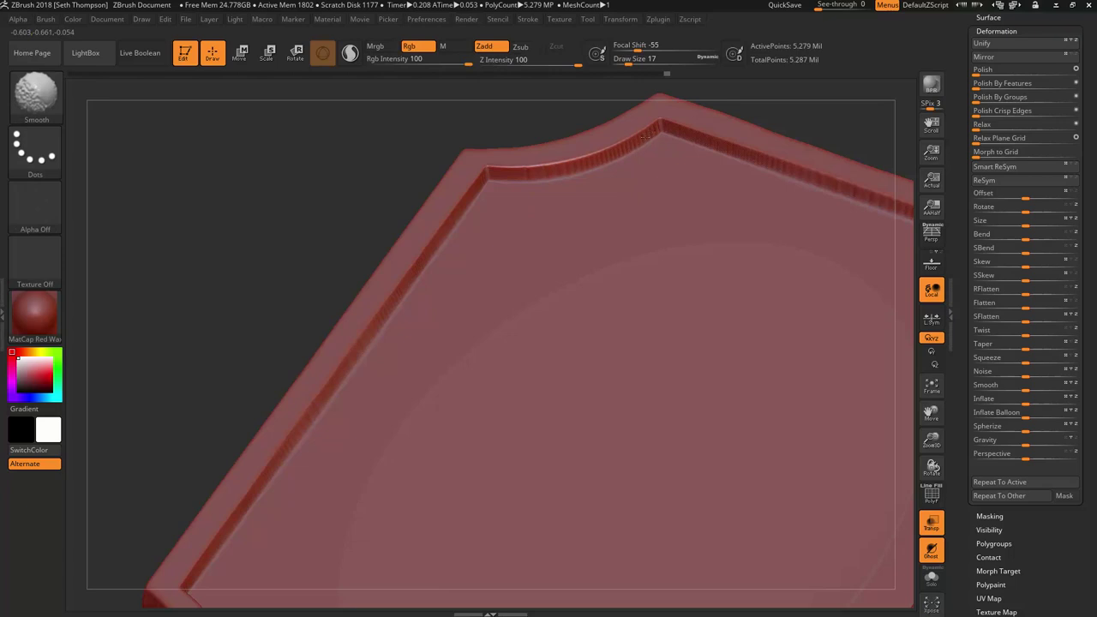
mouse_move(651, 131)
right_mouse_down()
mouse_move(588, 159)
mouse_move(513, 244)
mouse_move(367, 160)
right_mouse_up()
key("shift")
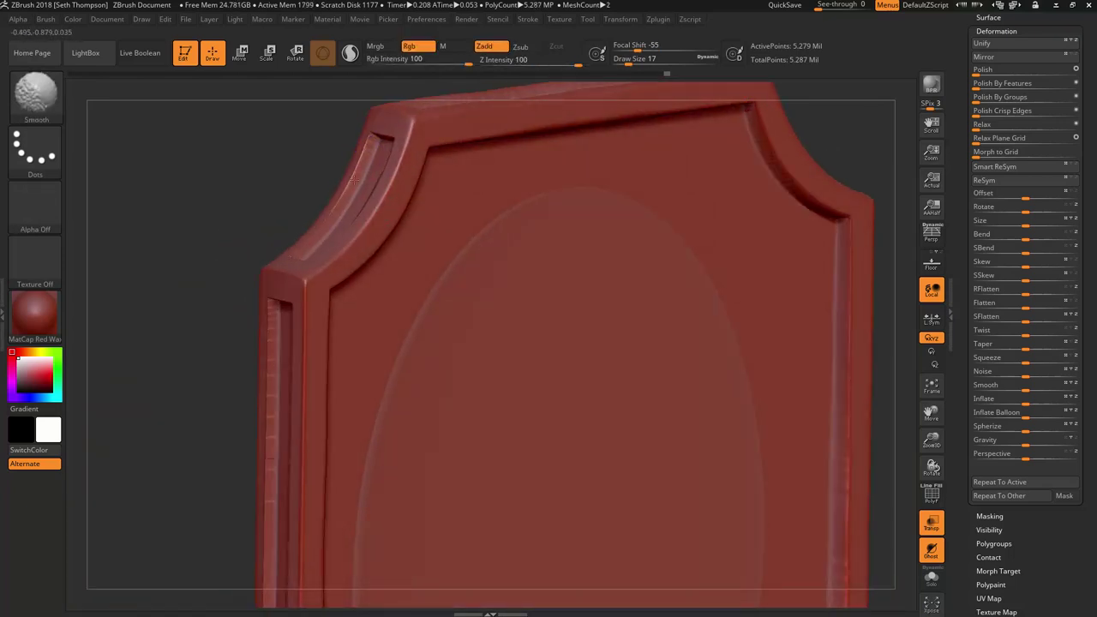
- Smooth the ends of the recessed panel on the curved corner edge
right_click_drag(296, 232, 392, 190)
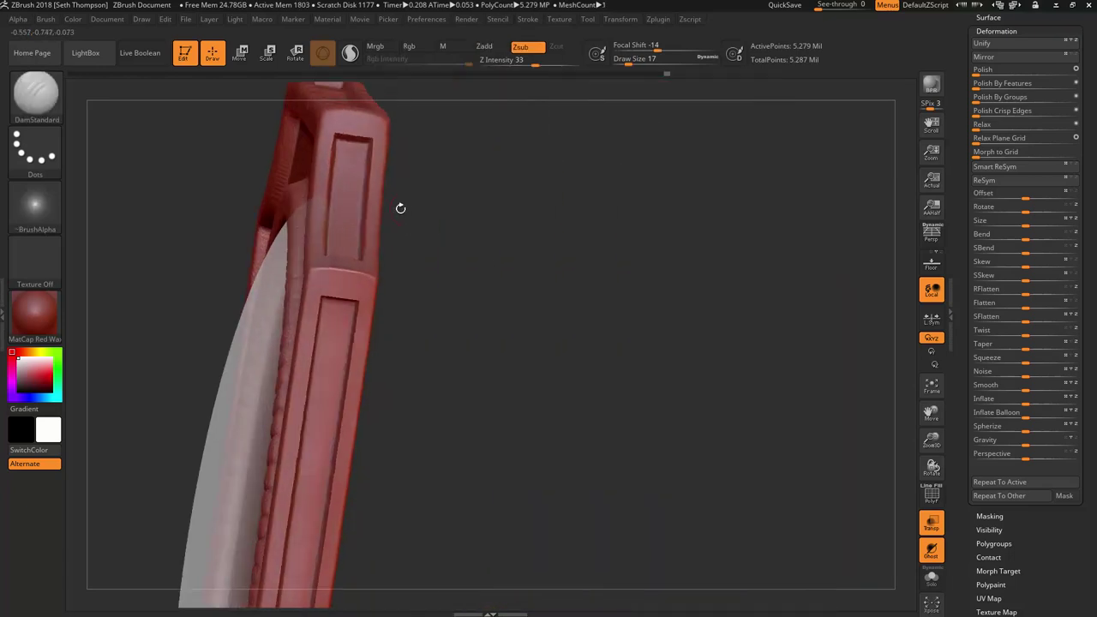
mouse_move(353, 140)
left_mouse_down("shift")
mouse_move(334, 137)
mouse_move(369, 138)
left_mouse_up("shift")
right_click_drag(377, 180, 441, 206)
mouse_move(492, 270)
right_mouse_down()
mouse_move(471, 343)
mouse_move(392, 263)
right_mouse_up()
key("shift")
left_click_drag(388, 260, 382, 276, "shift")
- Smooth the walls and ends of the long recessed panels on the amulet's sides
left_click_drag(507, 321, 531, 215)
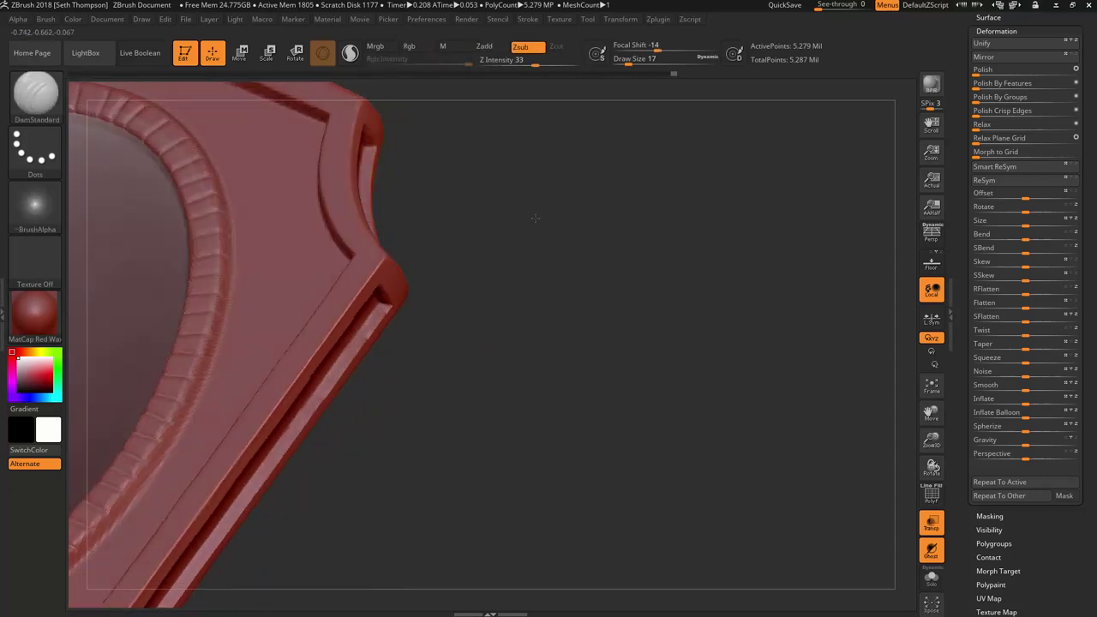
mouse_move(583, 300)
left_mouse_down("alt")
mouse_move(823, 326)
mouse_move(617, 276)
left_mouse_up("alt")
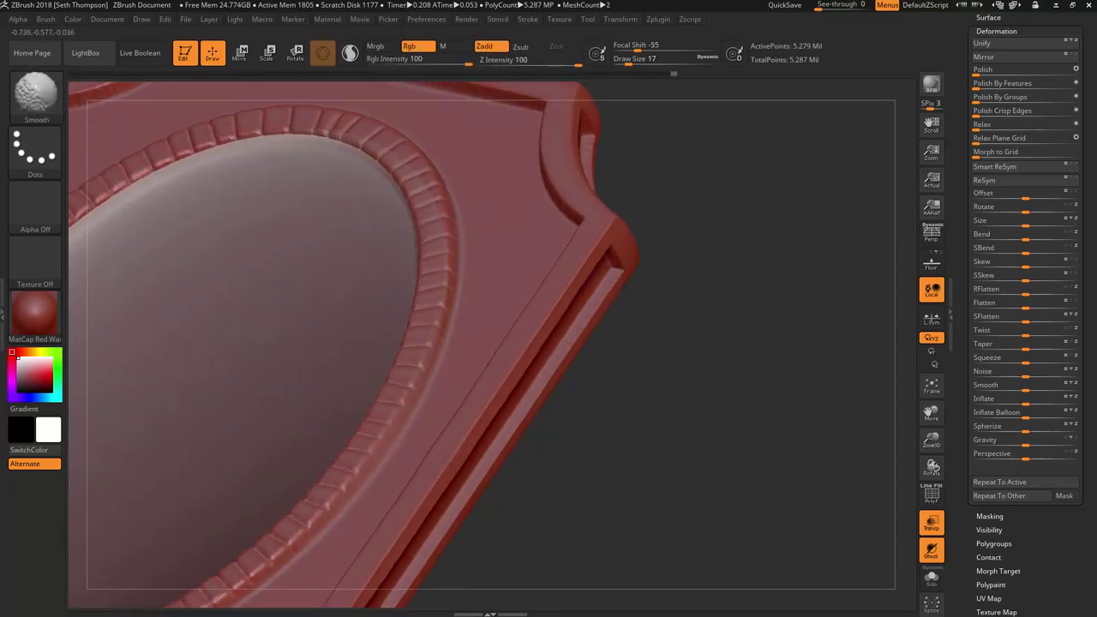
left_click_drag(540, 388, 422, 524, "shift")
mouse_move(694, 380)
right_mouse_down("alt")
mouse_move(723, 343)
mouse_move(658, 312)
mouse_move(601, 230)
right_mouse_up("alt")
right_click_drag(355, 429, 429, 399, "ctrl")
left_click_drag(448, 386, 428, 396, "shift")
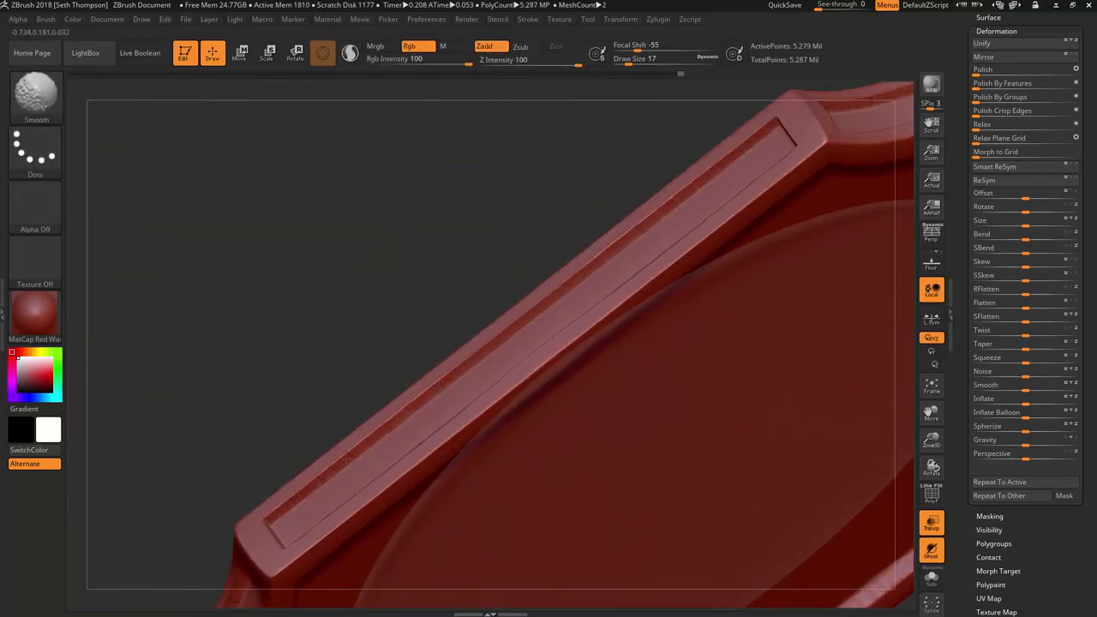
left_click_drag(284, 481, 272, 492, "shift")
mouse_move(309, 455)
right_mouse_down()
mouse_move(355, 411)
mouse_move(386, 343)
right_mouse_up()
left_click_drag(660, 160, 607, 200, "shift")
mouse_move(517, 252)
right_mouse_down()
mouse_move(473, 259)
mouse_move(369, 311)
mouse_move(411, 384)
mouse_move(463, 381)
mouse_move(504, 396)
mouse_move(572, 378)
right_mouse_up()
mouse_move(699, 415)
right_mouse_down()
mouse_move(608, 461)
mouse_move(635, 404)
mouse_move(729, 283)
mouse_move(770, 138)
mouse_move(794, 314)
mouse_move(746, 277)
mouse_move(751, 320)
mouse_move(774, 297)
mouse_move(755, 283)
mouse_move(801, 289)
mouse_move(754, 242)
mouse_move(762, 248)
mouse_move(775, 257)
mouse_move(738, 246)
right_mouse_up()
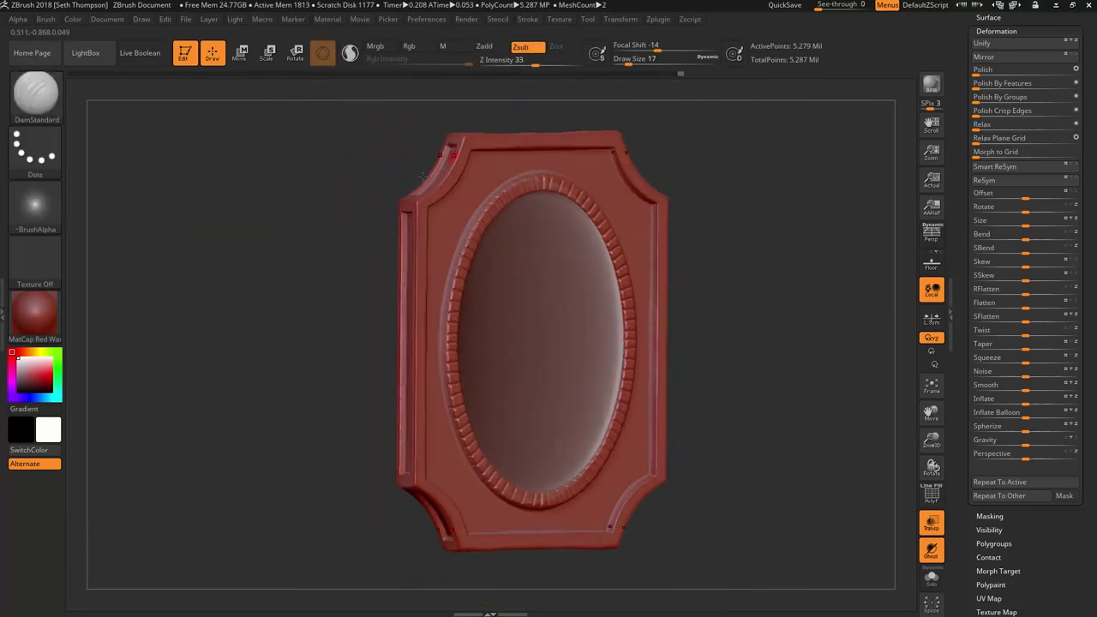
- Examine the amulet's front and edges and check the active symmetry axes
mouse_move(789, 306)
right_mouse_down("shift")
mouse_move(789, 283)
mouse_move(767, 301)
mouse_move(775, 222)
right_mouse_up("shift")
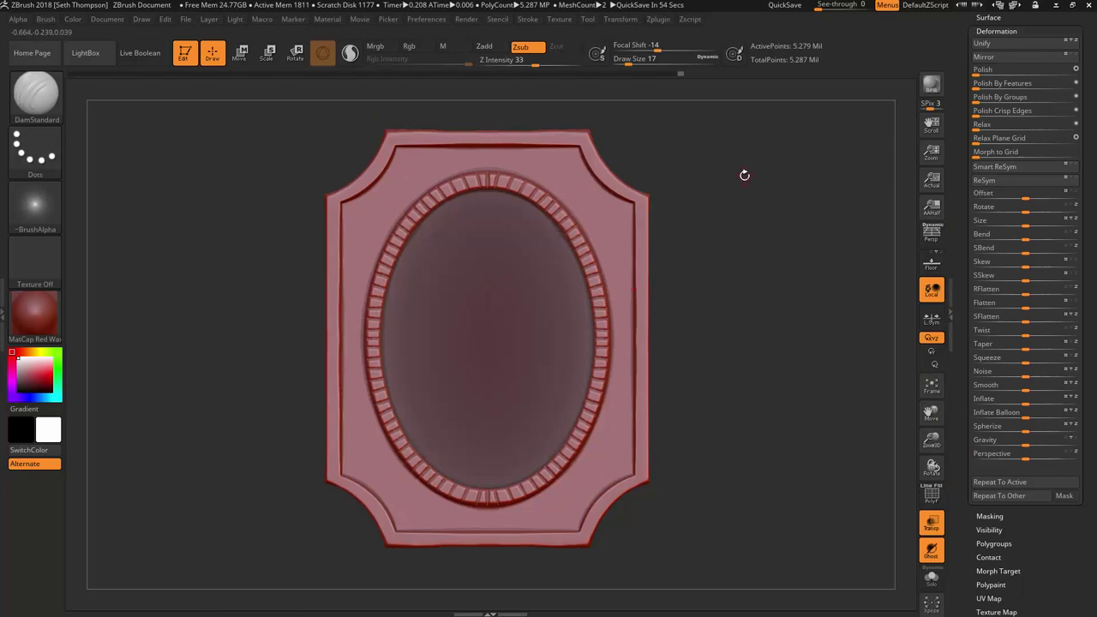
left_click_drag(741, 178, 830, 277)
right_click_drag(830, 278, 775, 230, "ctrl")
right_click_drag(776, 230, 940, 353, "alt")
right_click_drag(301, 240, 412, 317, "ctrl")
right_click_drag(412, 317, 330, 244, "alt")
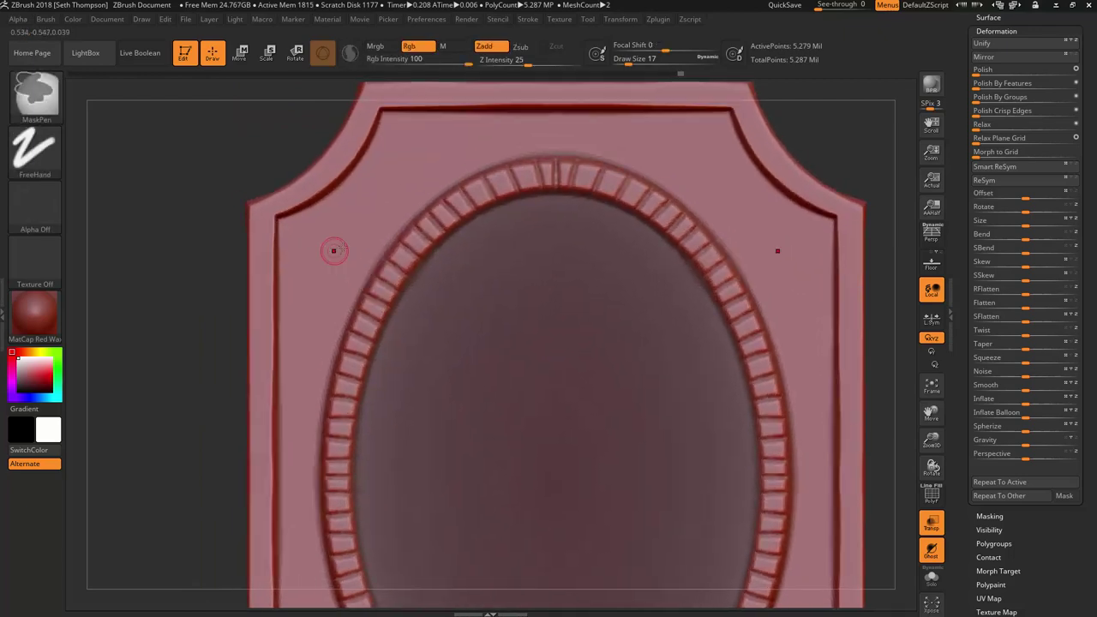
right_click_drag(349, 197, 540, 90, "alt")
left_click(618, 20)
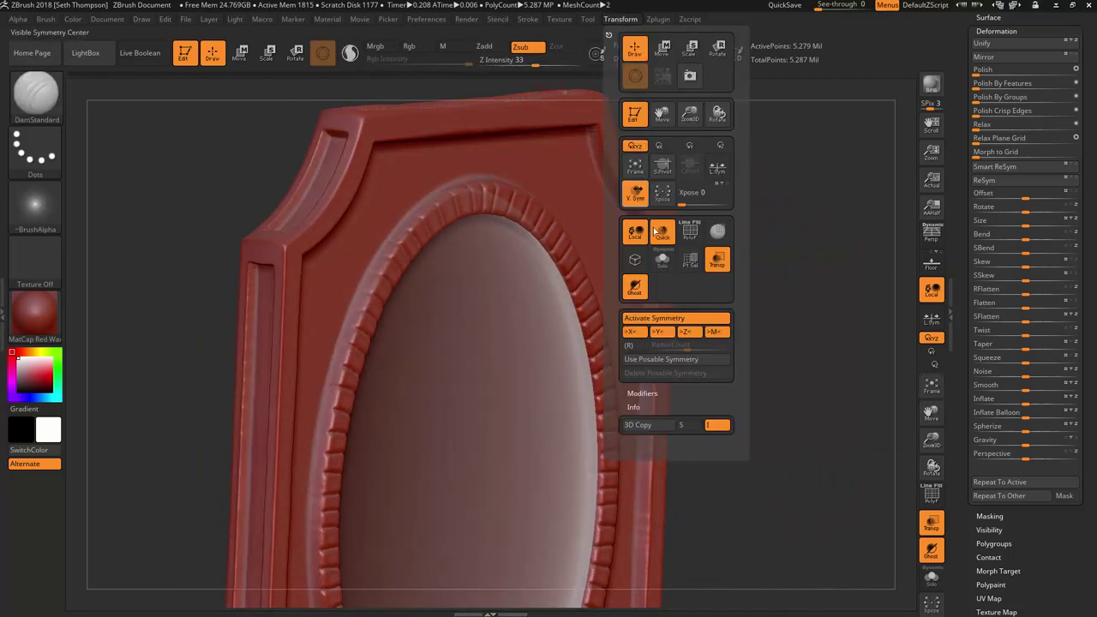
right_click_drag(177, 237, 825, 277)
- Hide the PM3D_Sphere3D1 subtool and frame the upper half of the amulet's front
scroll(976, 191, "up", 5)
left_click(989, 127)
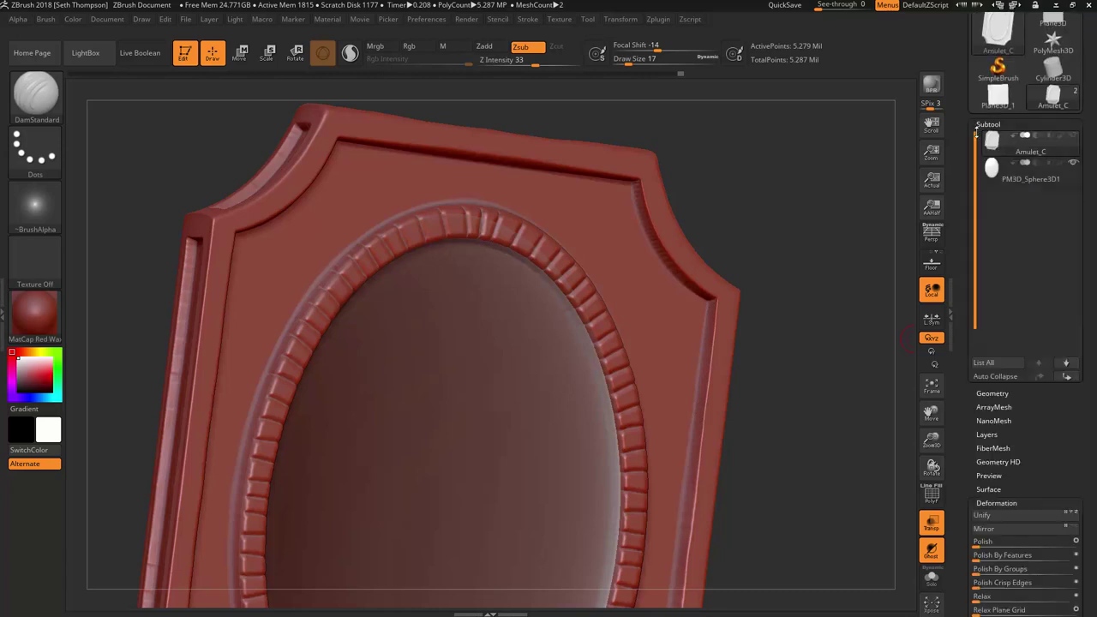
left_click(1073, 163)
mouse_move(815, 173)
left_mouse_down()
mouse_move(804, 174)
mouse_move(818, 181)
left_mouse_up()
right_click_drag(816, 181, 781, 174, "ctrl")
mouse_move(336, 227)
right_mouse_down("alt")
mouse_move(451, 269)
mouse_move(451, 259)
right_mouse_up("alt")
left_click_drag(427, 332, 355, 263, "alt")
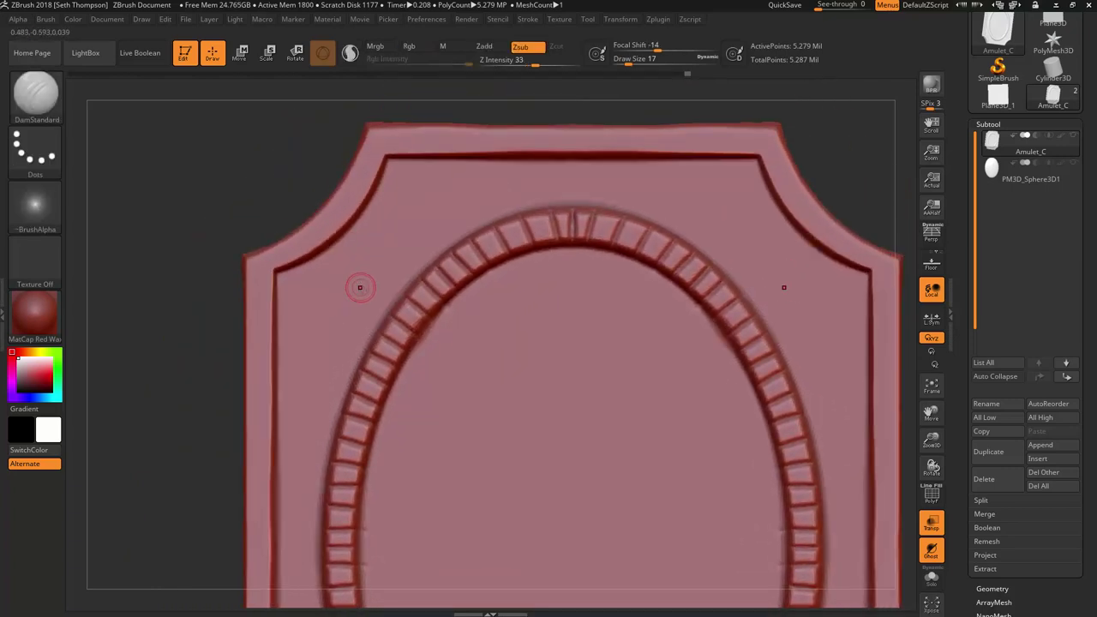
- Select the Standard brush and mask a mirrored pair of curled teardrop shapes beside the oval rim's upper part
key("b")
left_click(273, 166)
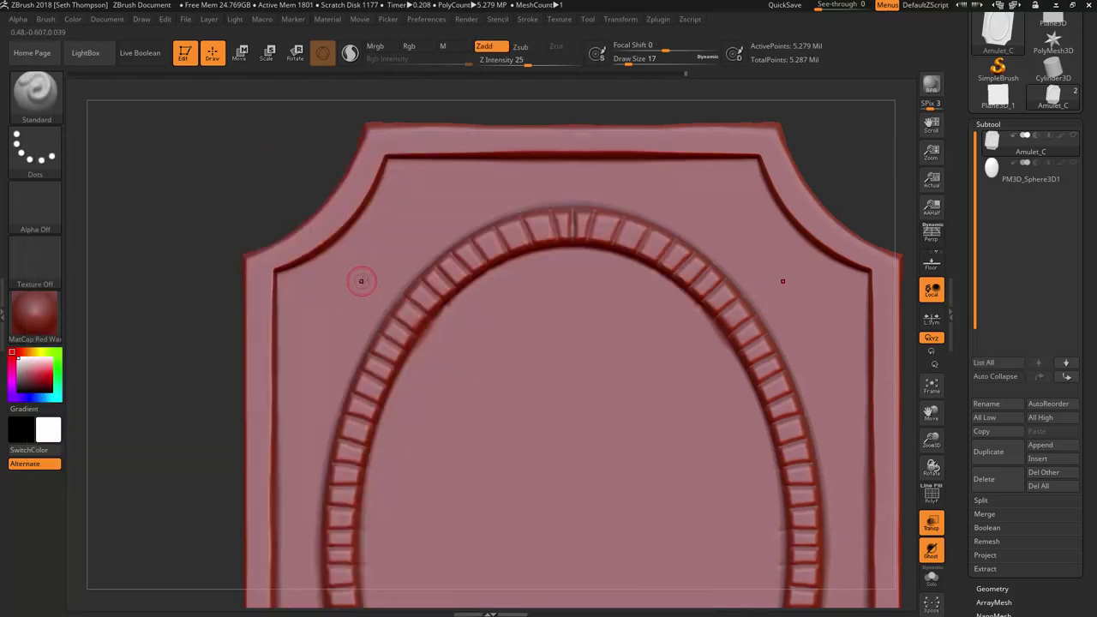
key("ctrl")
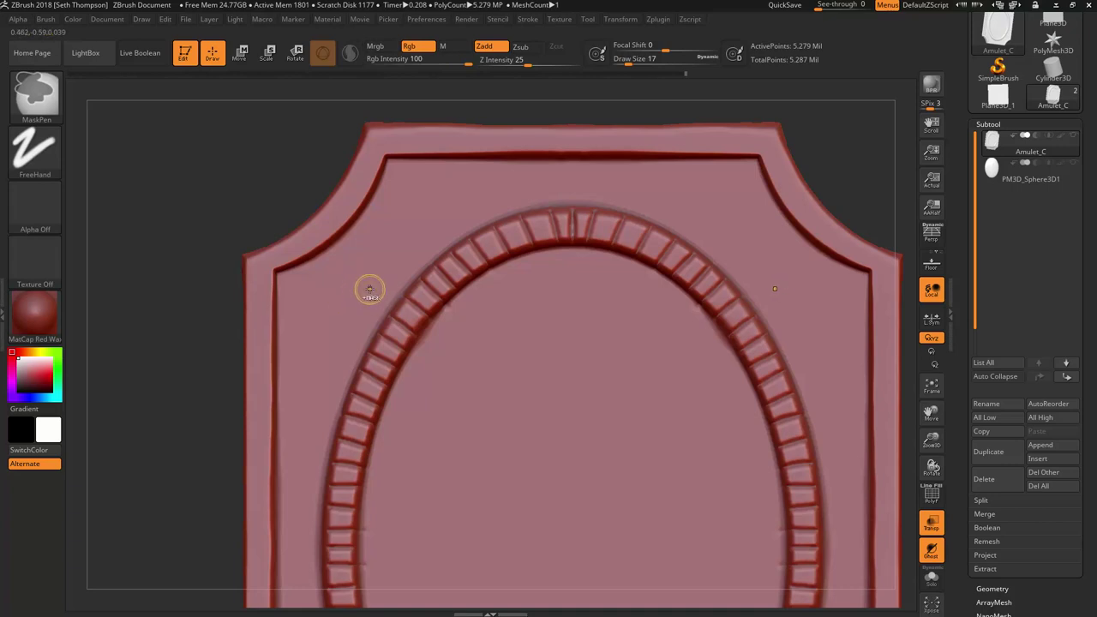
mouse_move(364, 287)
left_mouse_down("ctrl")
mouse_move(336, 310)
mouse_move(331, 348)
mouse_move(302, 368)
mouse_move(374, 333)
mouse_move(367, 297)
mouse_move(357, 317)
left_mouse_up("ctrl")
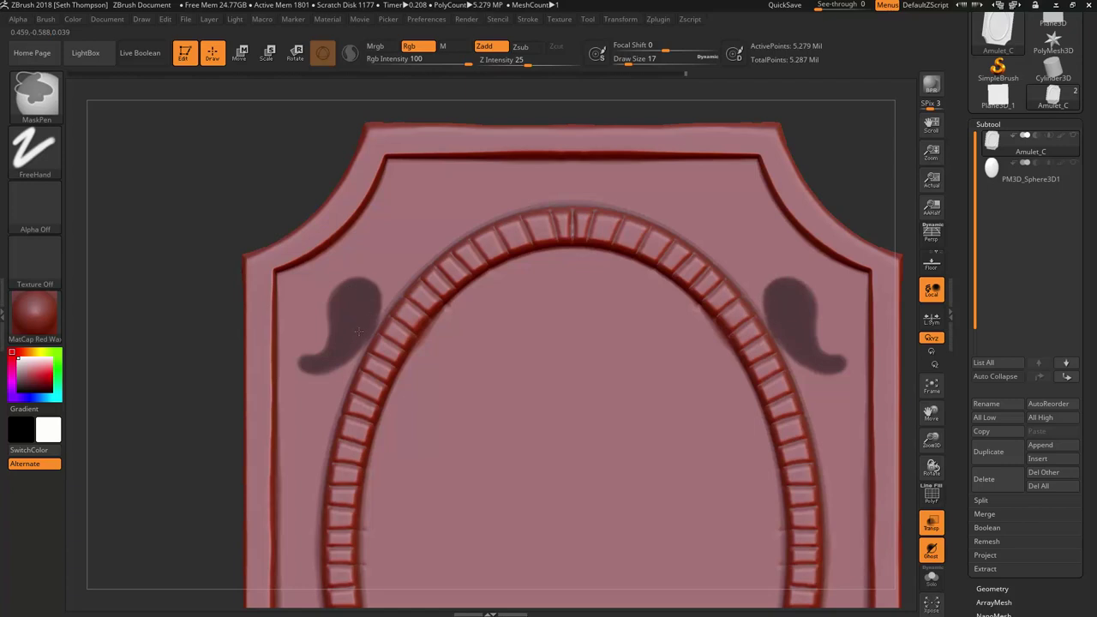
- Mask a second mirrored curled leaf above the first, following the oval rim towards its top
mouse_move(432, 230)
right_mouse_down("alt")
mouse_move(415, 261)
mouse_move(365, 298)
right_mouse_up("alt")
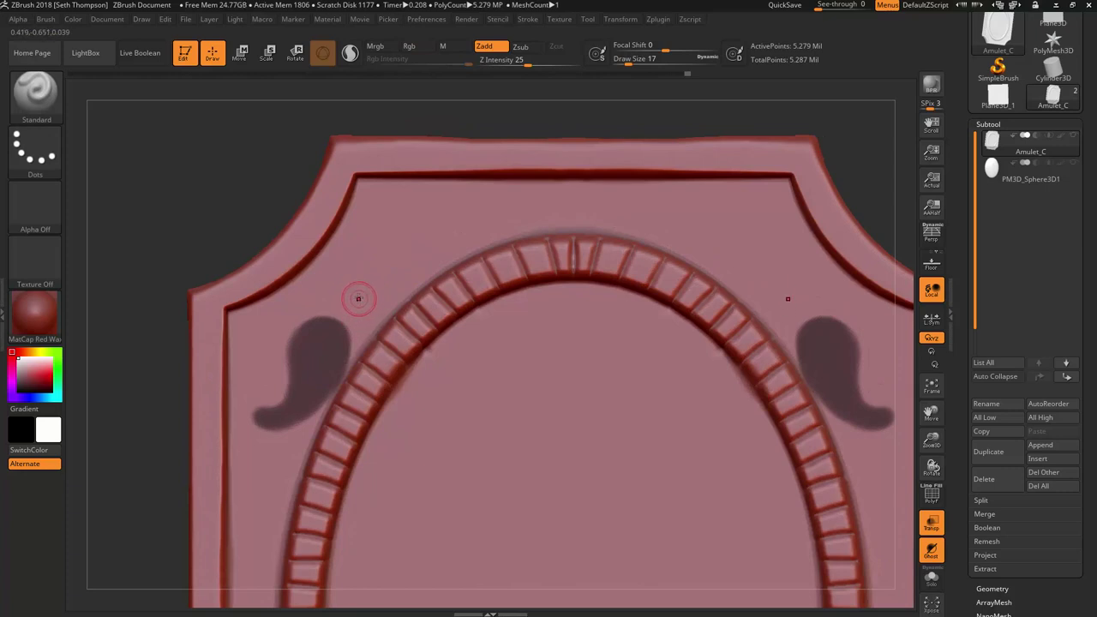
key("ctrl")
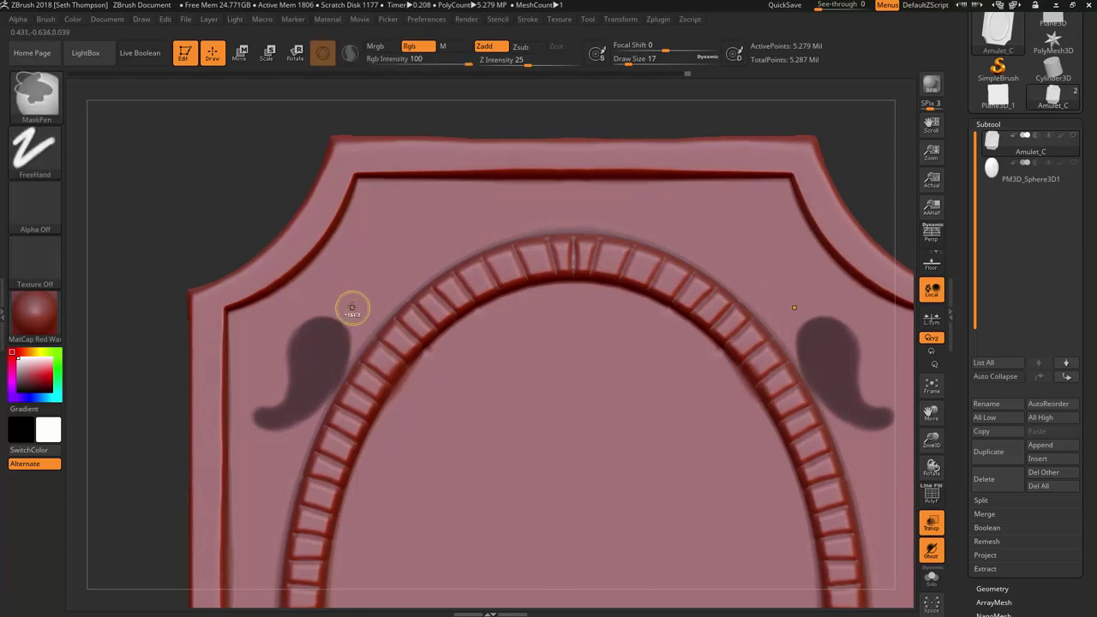
mouse_move(352, 298)
left_mouse_down("ctrl")
mouse_move(343, 310)
mouse_move(365, 314)
mouse_move(350, 280)
mouse_move(435, 250)
mouse_move(434, 232)
mouse_move(435, 263)
mouse_move(410, 284)
mouse_move(366, 294)
left_mouse_up("ctrl")
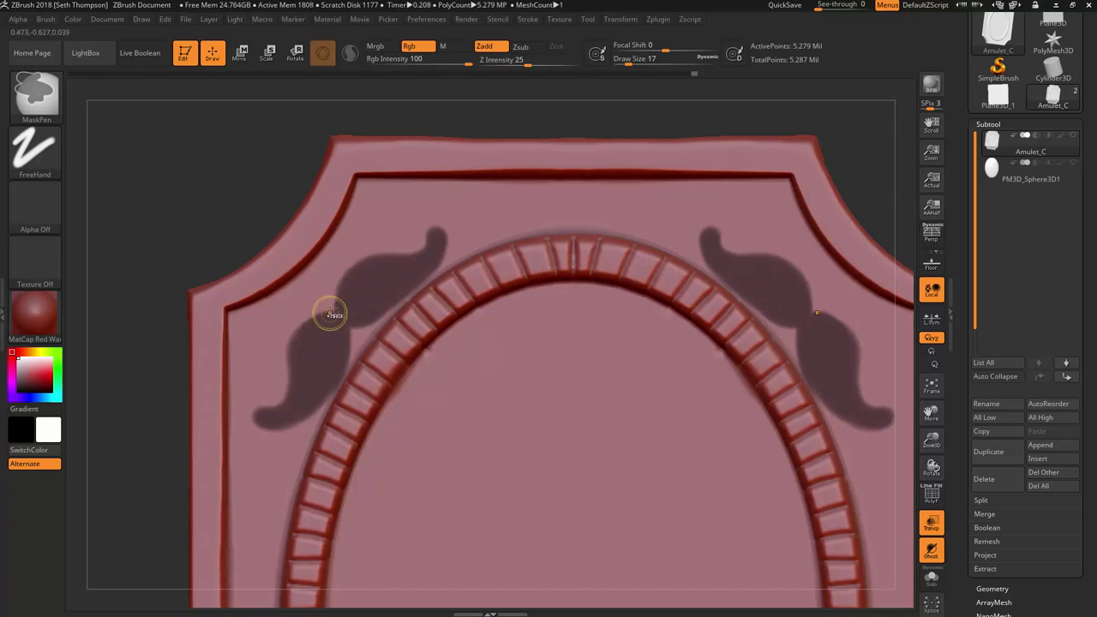
- Mask a third mirrored leaf on the outer side of the first teardrop, pointing towards the frame border
key("ctrl")
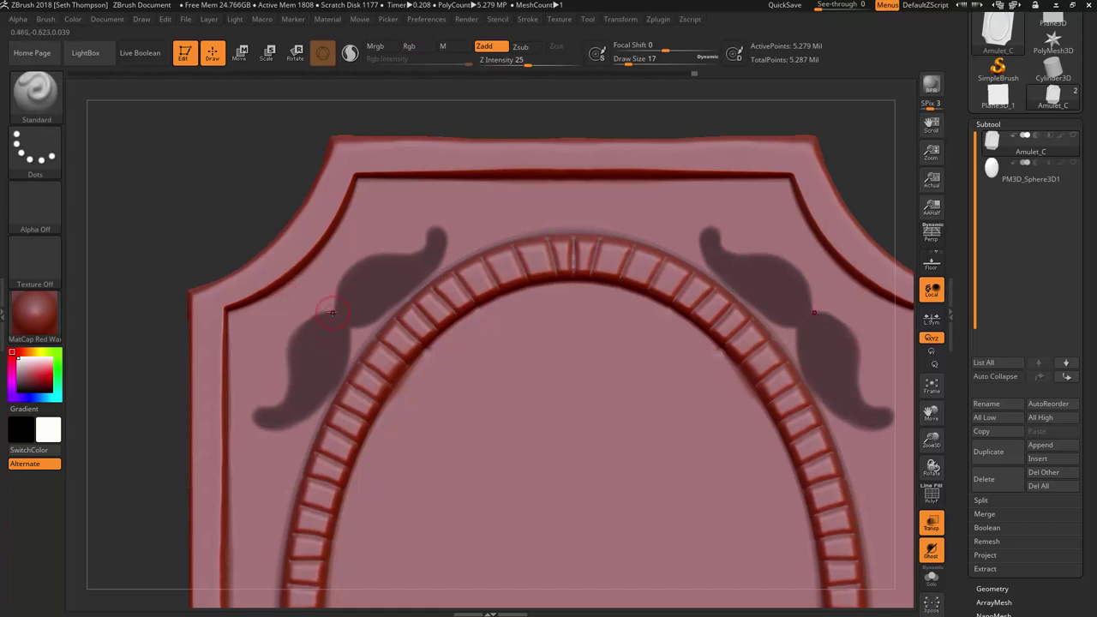
key("ctrl")
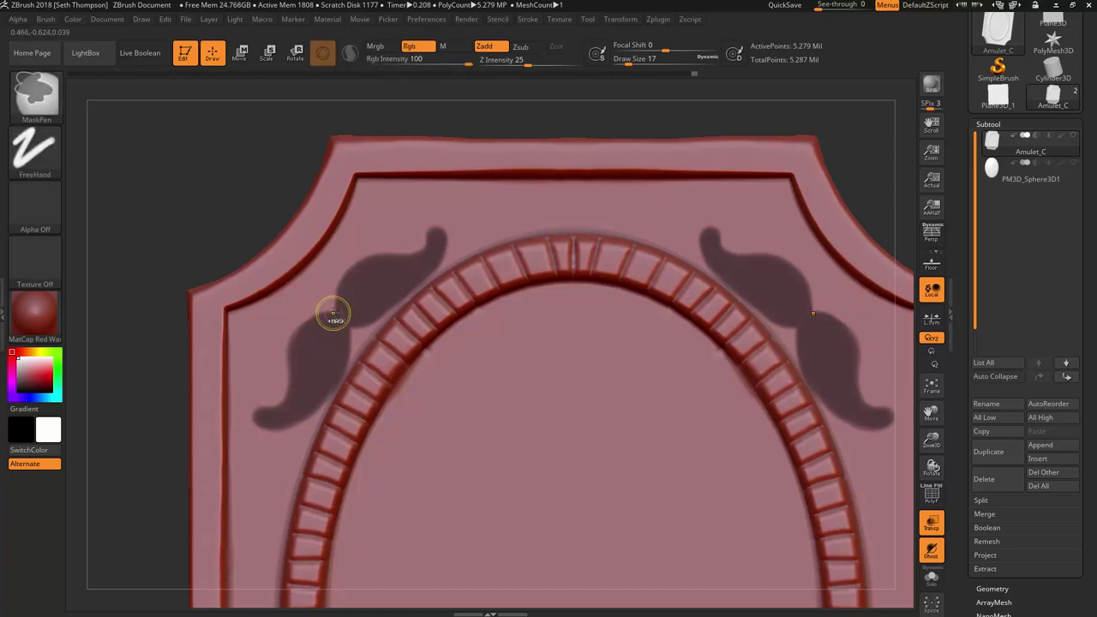
mouse_move(331, 311)
left_mouse_down("ctrl")
mouse_move(296, 305)
mouse_move(249, 368)
mouse_move(312, 348)
mouse_move(285, 343)
left_mouse_up("ctrl")
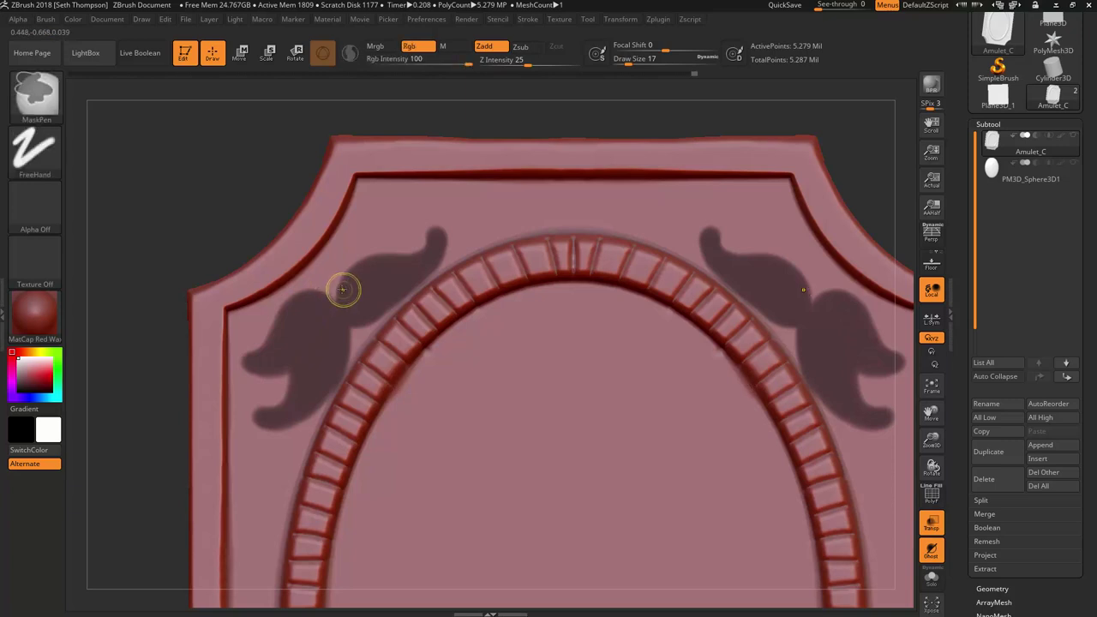
- Mask a fourth mirrored curled leaf on the outer side of the upper leaf and try thinning the upper leaf's tip
mouse_move(331, 281)
left_mouse_down("ctrl")
mouse_move(336, 290)
mouse_move(324, 291)
mouse_move(347, 258)
mouse_move(399, 226)
mouse_move(390, 273)
left_mouse_up("ctrl")
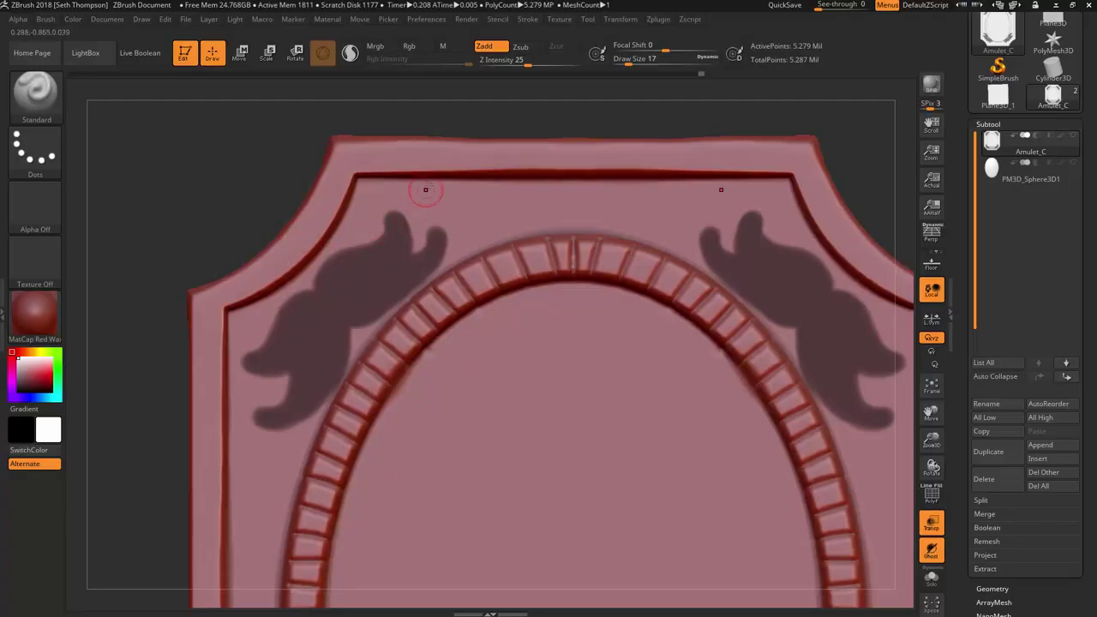
right_click_drag(434, 191, 479, 184, "ctrl")
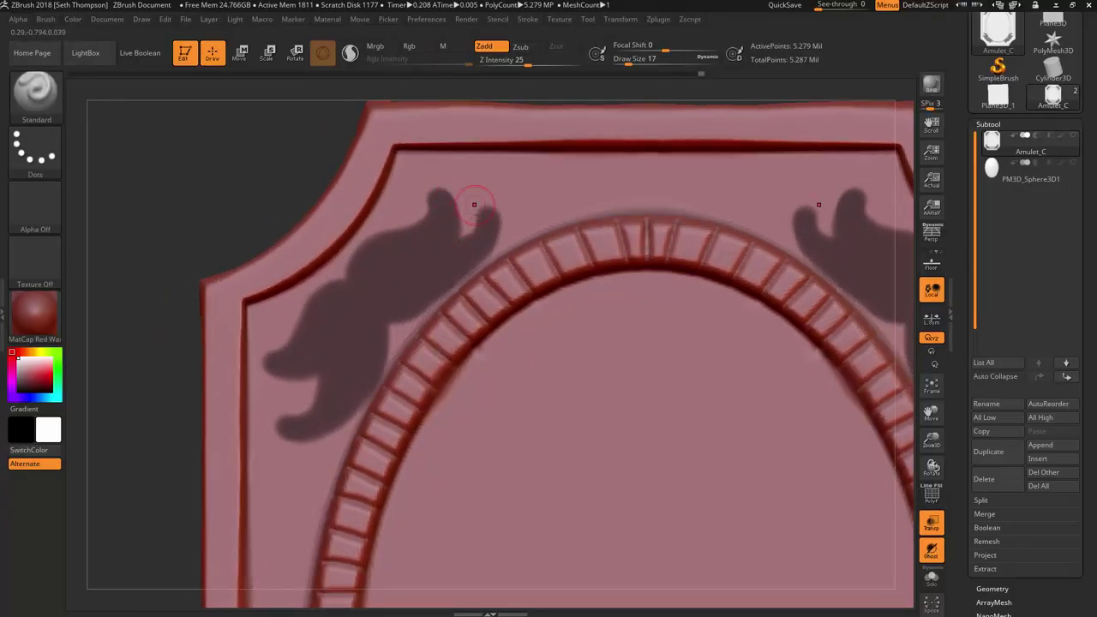
key("ctrl")
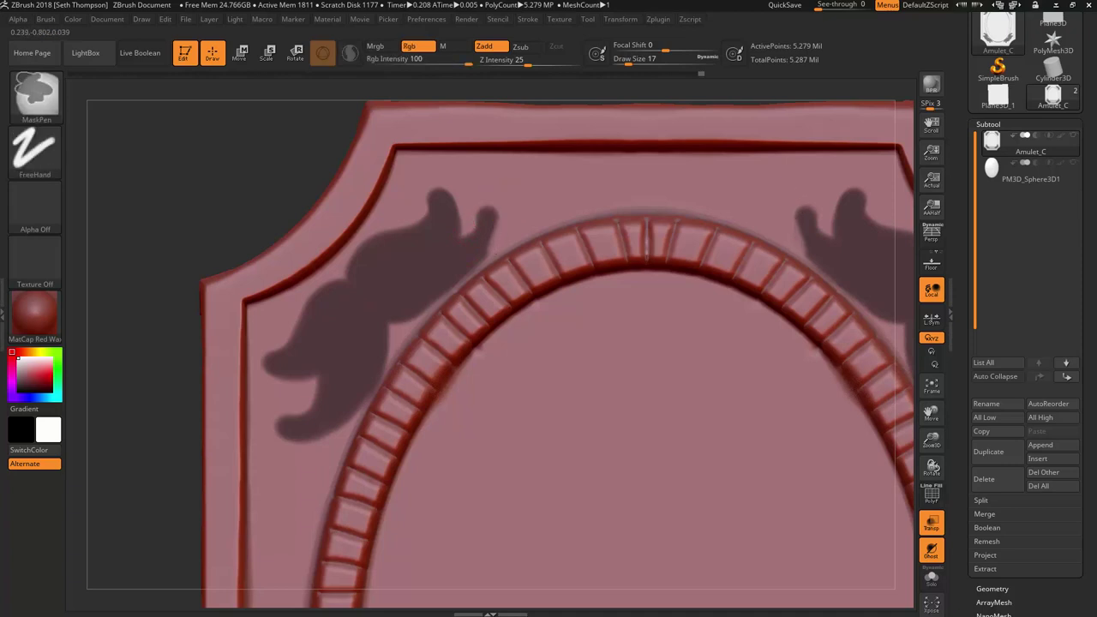
key("ctrl")
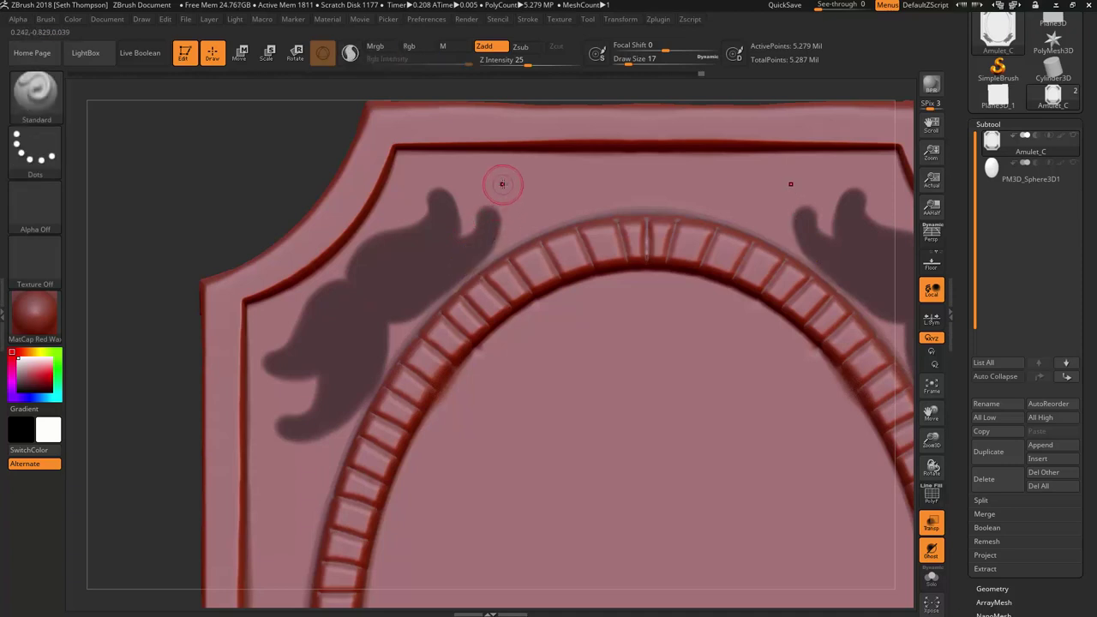
- Set the draw size to 12 and trim the mask at the leaf tips into sharp, curved points
key("s")
left_click_drag(504, 184, 500, 184)
key("ctrl")
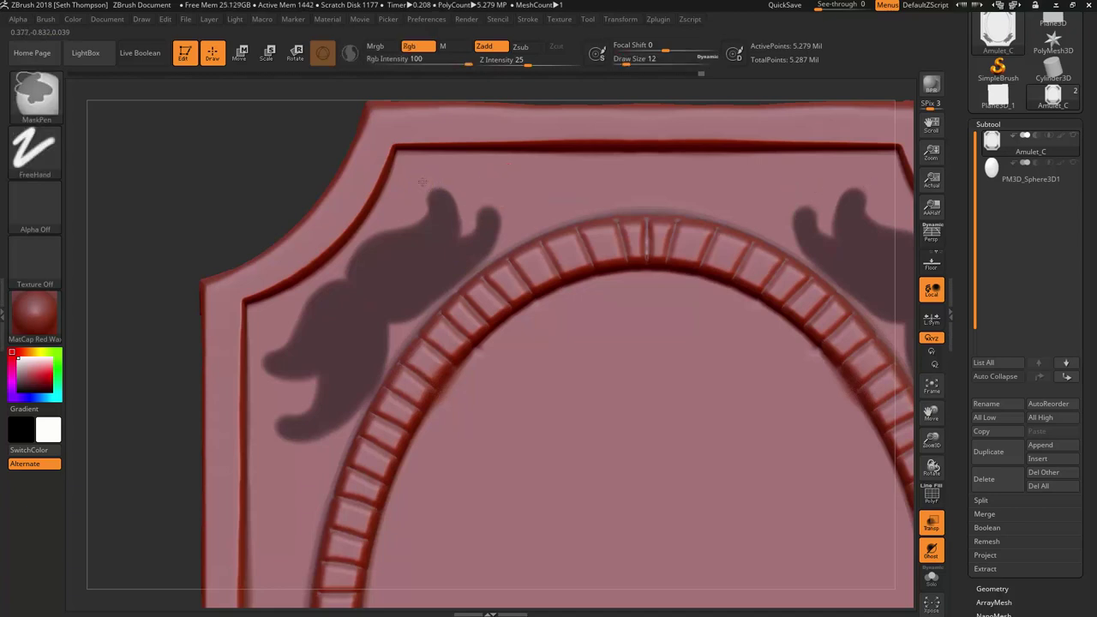
left_click_drag(432, 197, 427, 214, "ctrl+alt")
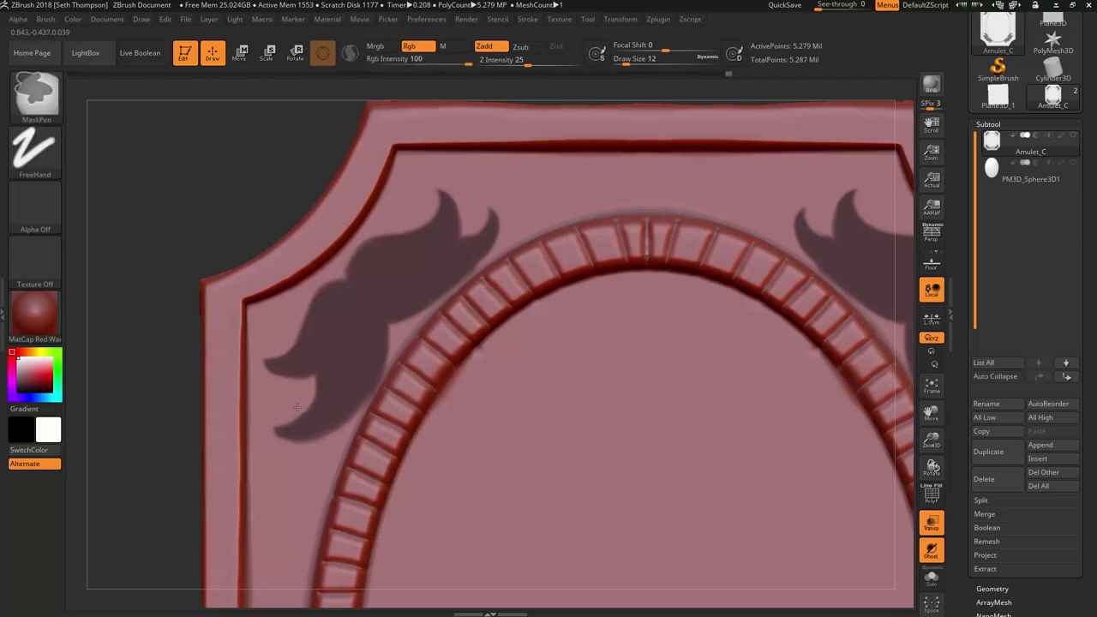
key("ctrl")
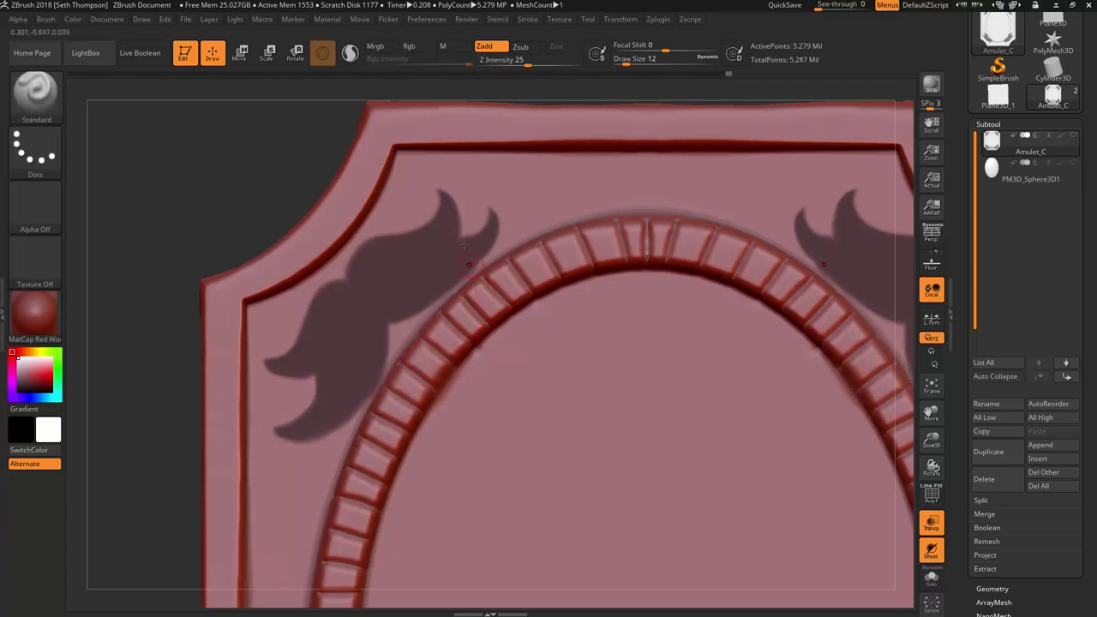
- Invert the mask so only the leaf ornaments are editable, and open the Deformation settings with the amulet seen at an angle
mouse_move(499, 200)
right_mouse_down("ctrl")
mouse_move(387, 196)
mouse_move(407, 207)
mouse_move(294, 210)
right_mouse_up("ctrl")
left_click(293, 211, "ctrl")
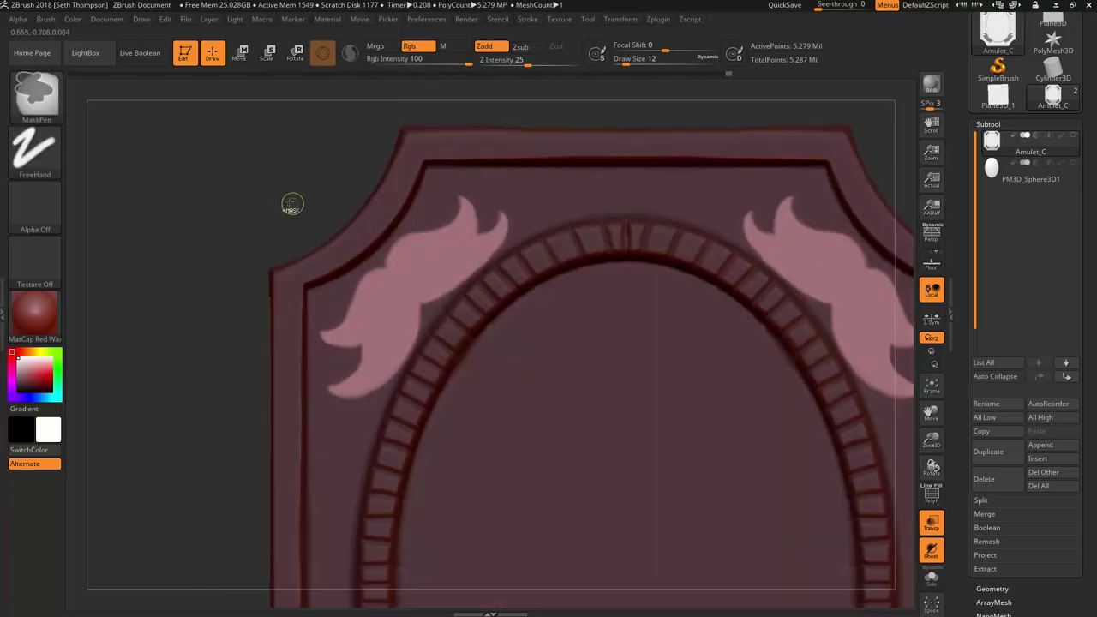
left_click_drag(292, 211, 357, 176)
right_click_drag(358, 177, 408, 182, "ctrl")
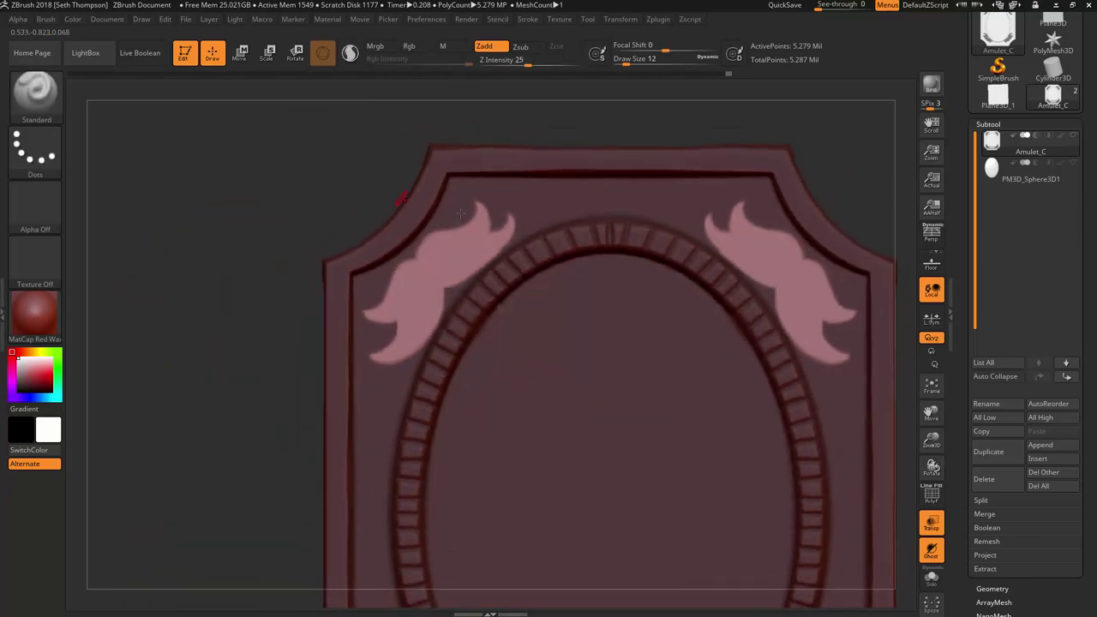
right_click_drag(790, 240, 645, 229, "alt")
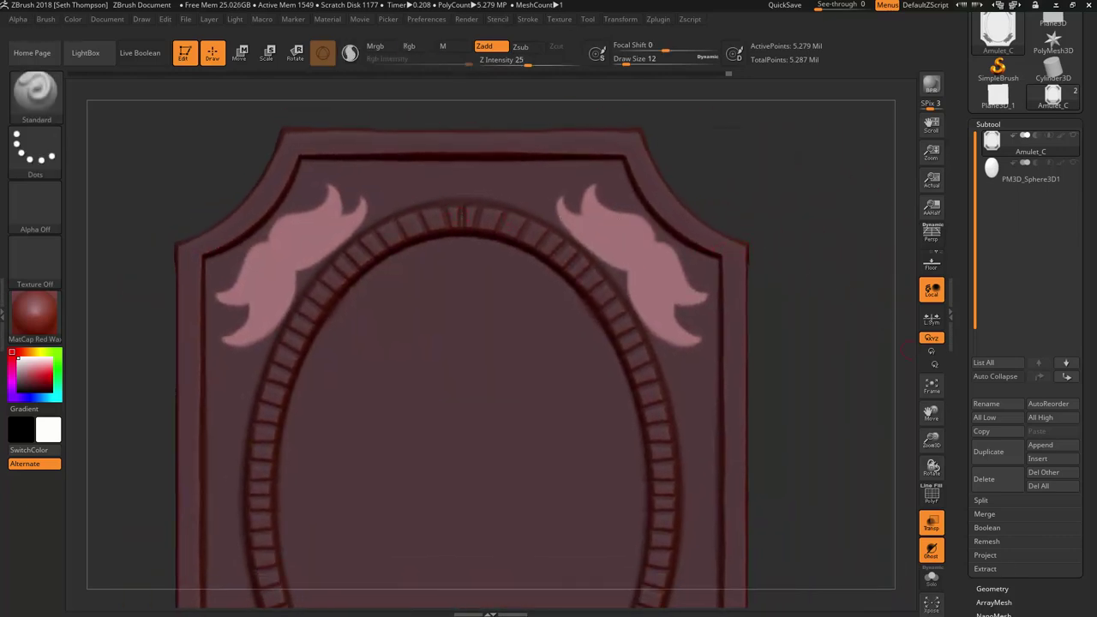
scroll(977, 437, "down", 5)
left_click(996, 367)
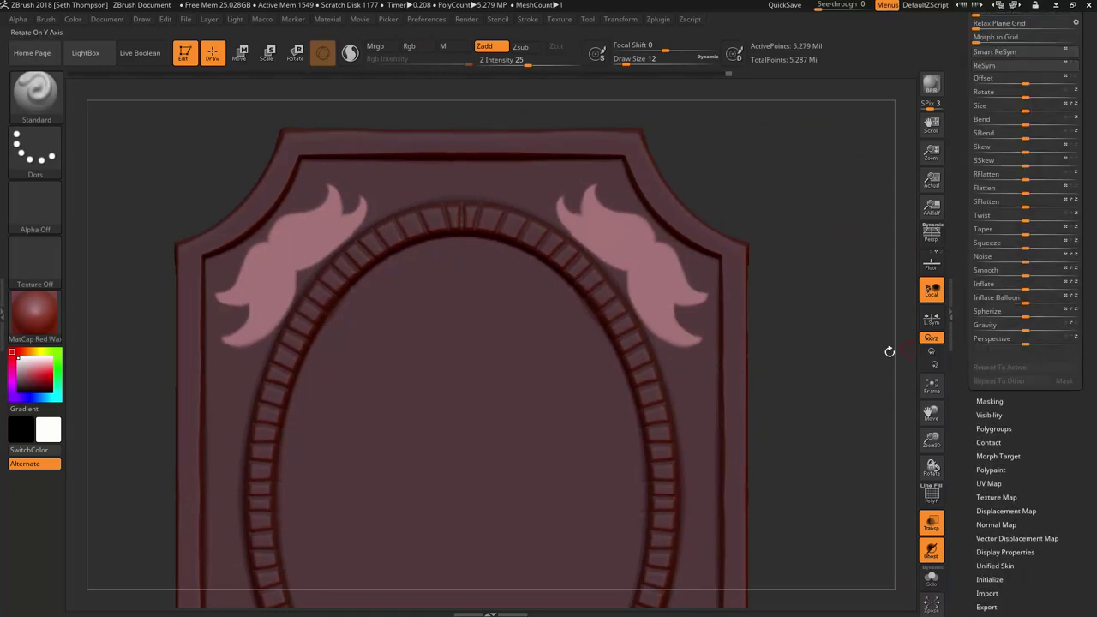
right_click_drag(274, 268, 565, 294)
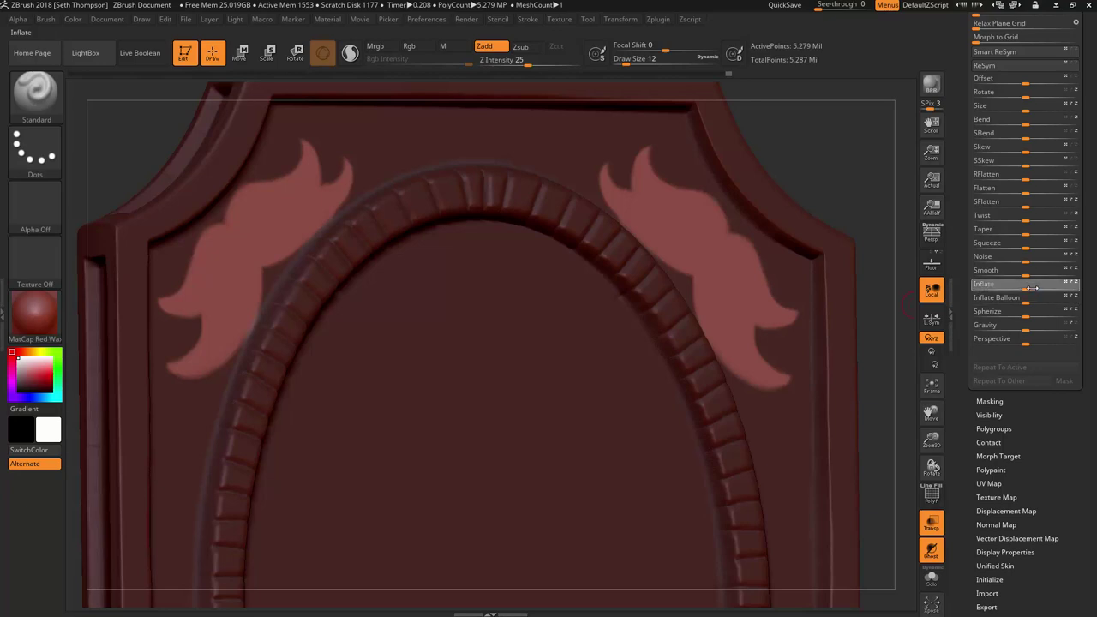
- Raise the unmasked leaf ornaments with the Inflate deformation, trying a value of 20 and reducing the effect
left_click_drag(1038, 288, 1037, 288)
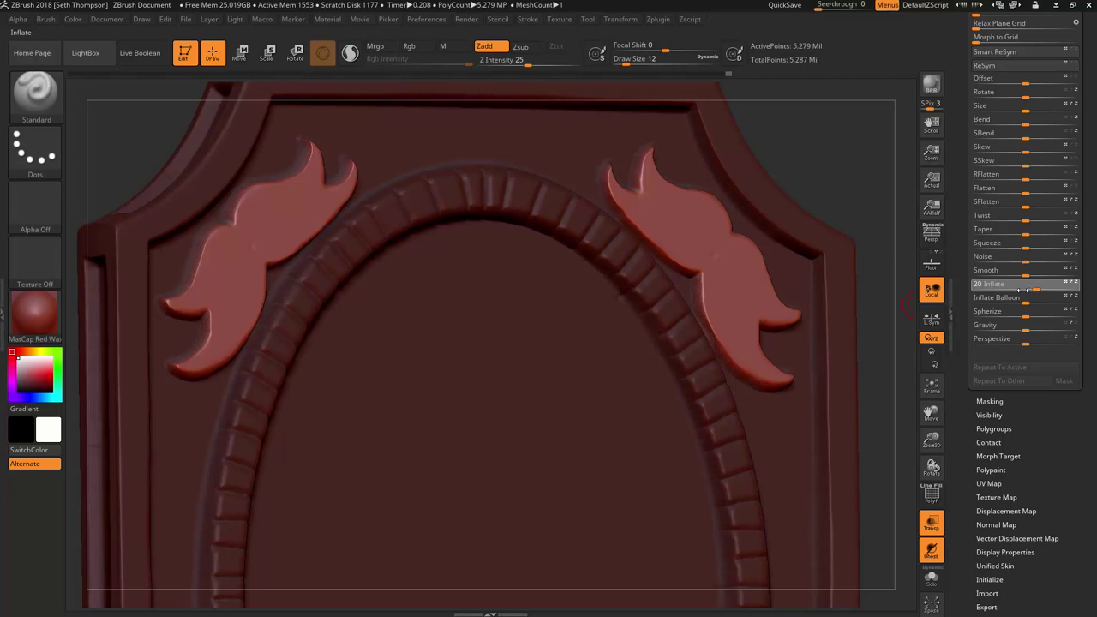
mouse_move(1034, 289)
left_mouse_down()
mouse_move(1014, 289)
mouse_move(1032, 289)
left_mouse_up()
left_click_drag(1020, 287, 997, 304)
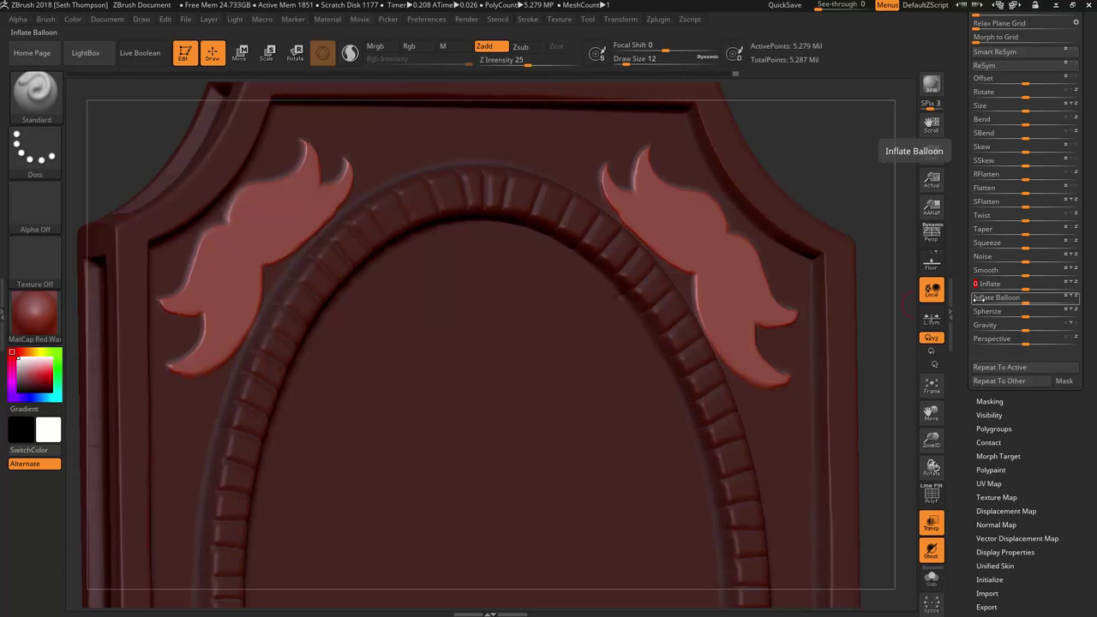
- Puff up the leaf ornaments with the Inflate Balloon deformation, trying a value of 3 and adjusting the swelling
left_click_drag(976, 297, 978, 297)
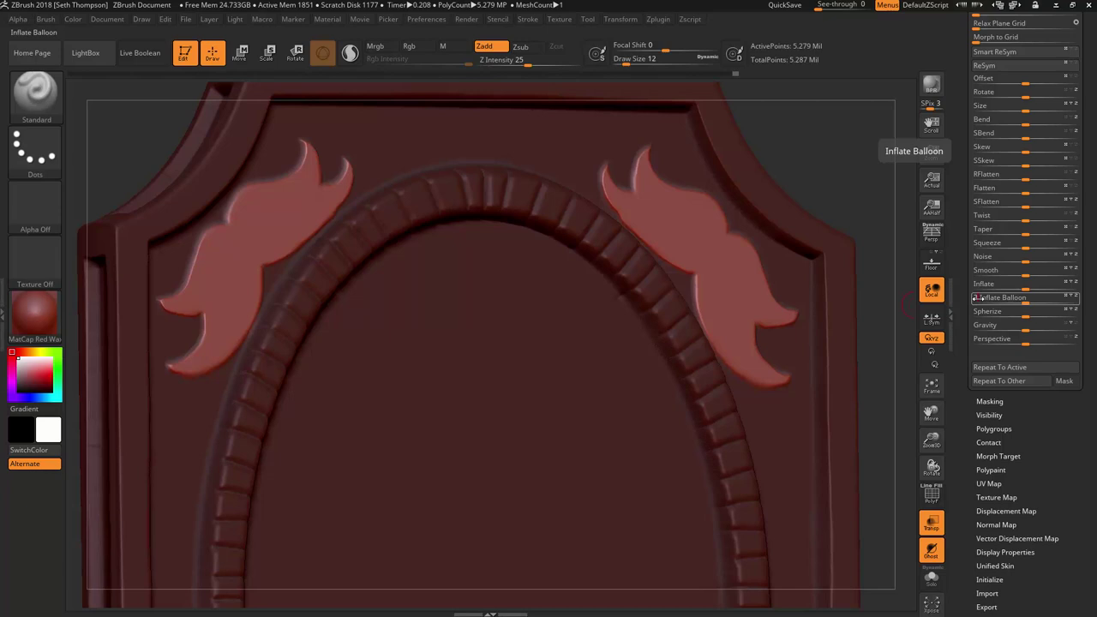
left_click_drag(978, 298, 981, 298)
left_click_drag(860, 162, 860, 164)
right_click_drag(860, 164, 848, 149, "ctrl")
key("ctrl+z")
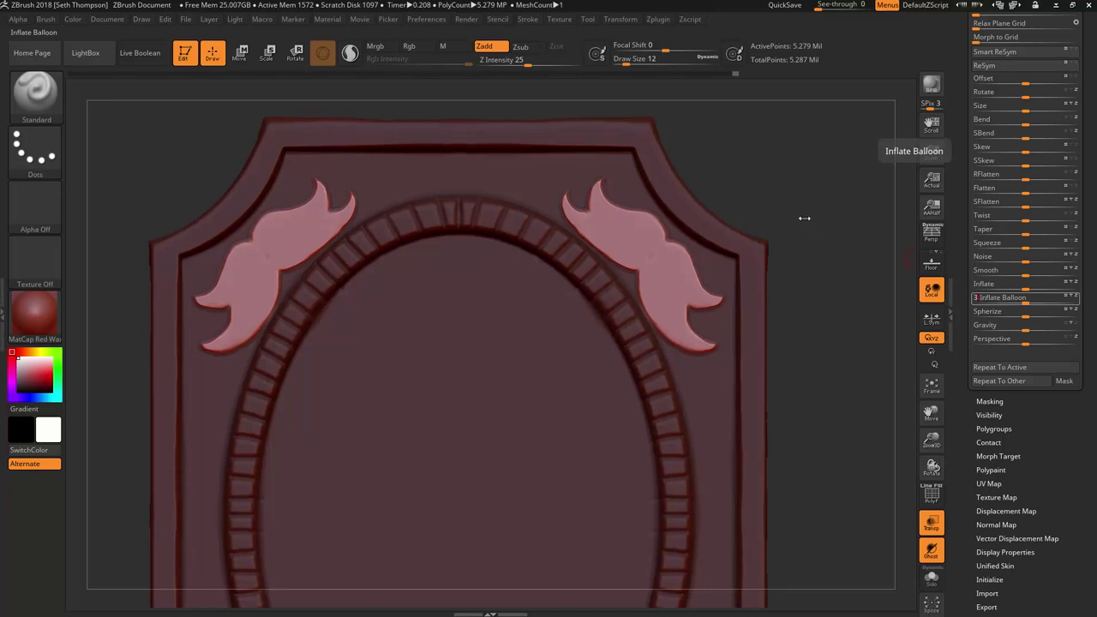
key("ctrl+z")
left_click_drag(790, 202, 761, 189)
right_click_drag(762, 189, 785, 203, "ctrl")
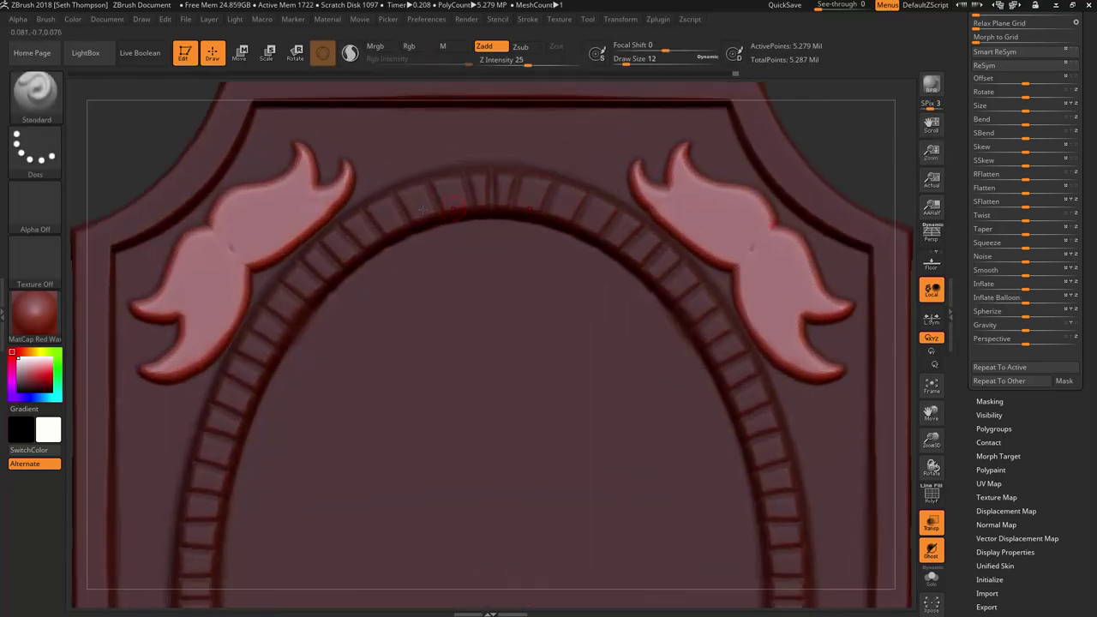
- Smooth the crease on the leaf ornaments where the upper and lower leaves meet
key("shift")
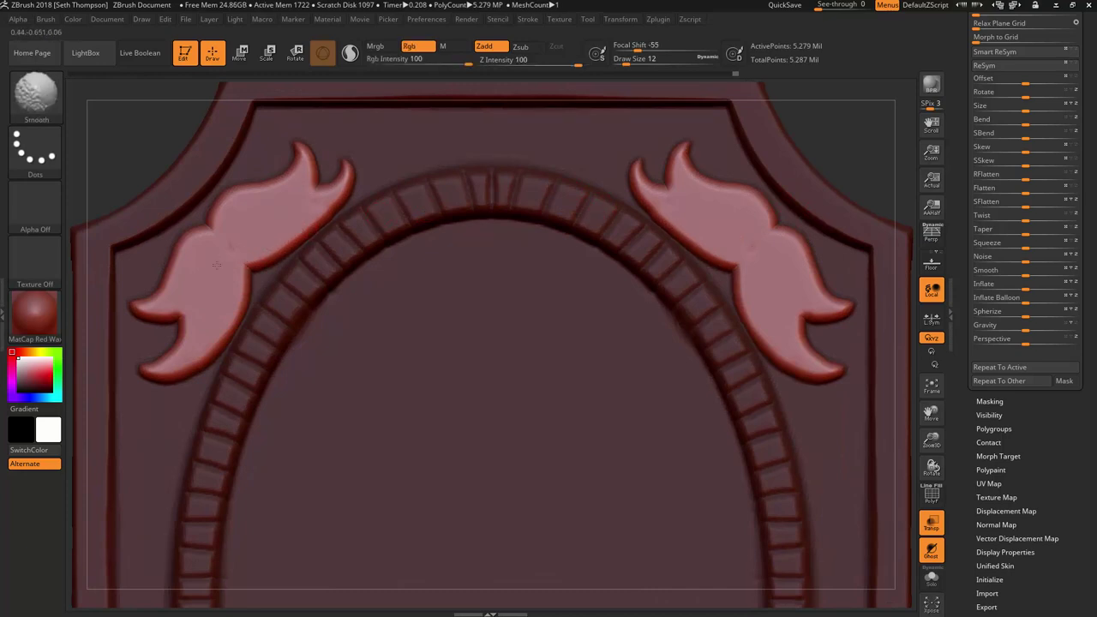
mouse_move(257, 244)
right_mouse_down("ctrl")
mouse_move(282, 258)
mouse_move(280, 222)
mouse_move(418, 232)
right_mouse_up("ctrl")
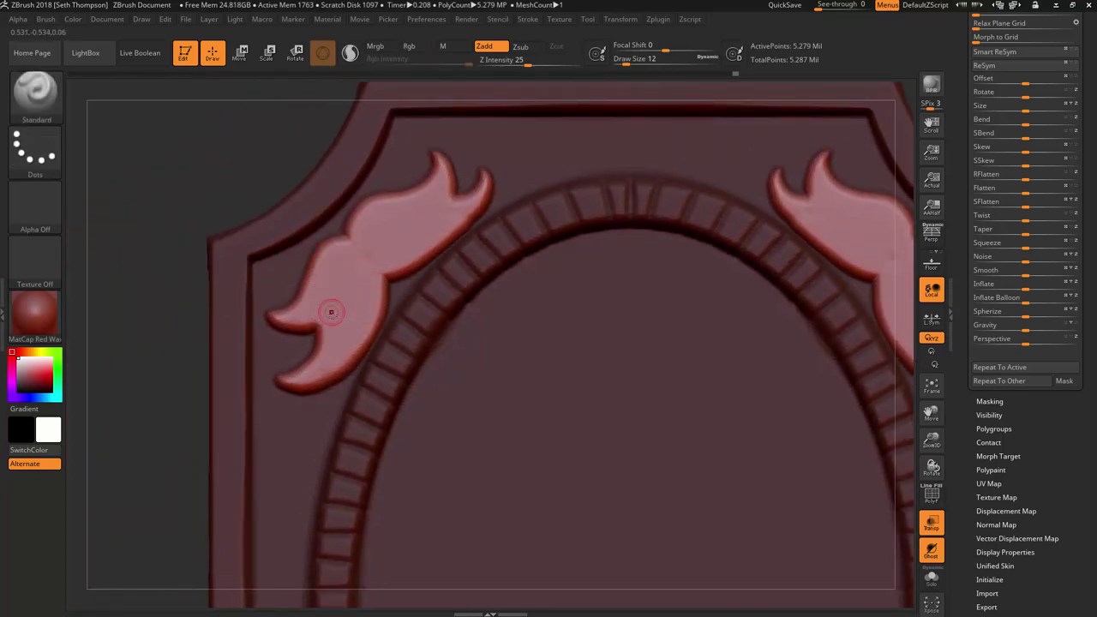
right_click_drag(333, 279, 347, 257, "ctrl")
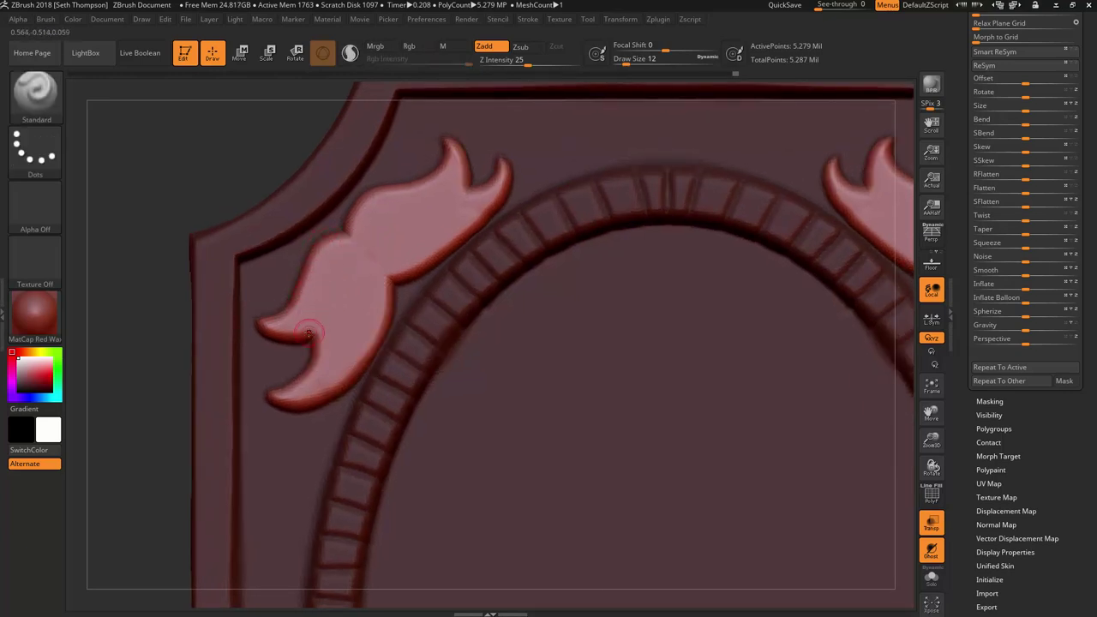
- Paint a mask over the outer leaves with MaskPen, following a wavy dividing line through the ornament
mouse_move(358, 244)
left_mouse_down("ctrl")
mouse_move(330, 258)
mouse_move(309, 333)
left_mouse_up("ctrl")
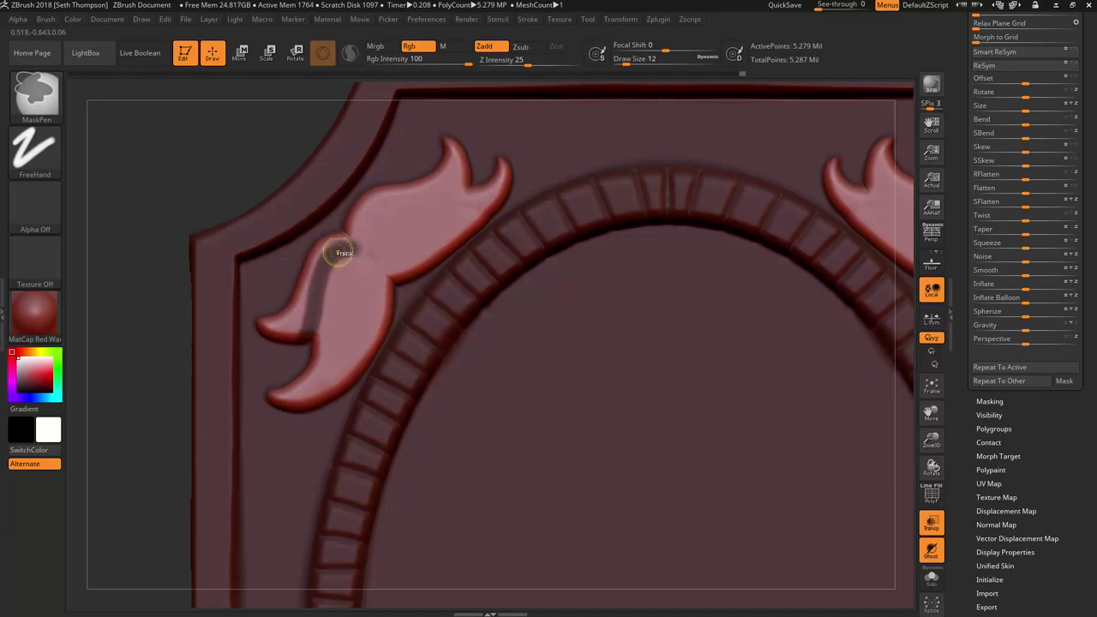
mouse_move(340, 253)
left_mouse_down("ctrl")
mouse_move(399, 208)
mouse_move(462, 185)
mouse_move(479, 155)
mouse_move(442, 176)
mouse_move(412, 161)
mouse_move(409, 190)
mouse_move(367, 207)
mouse_move(390, 189)
left_mouse_up("ctrl")
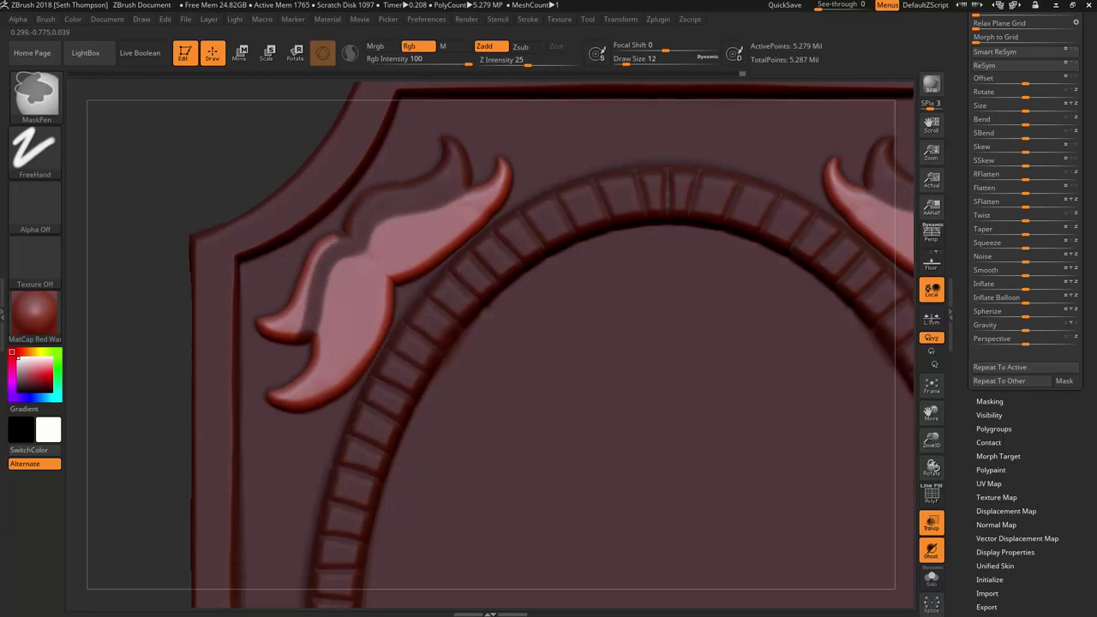
left_click_drag(342, 239, 332, 237, "ctrl")
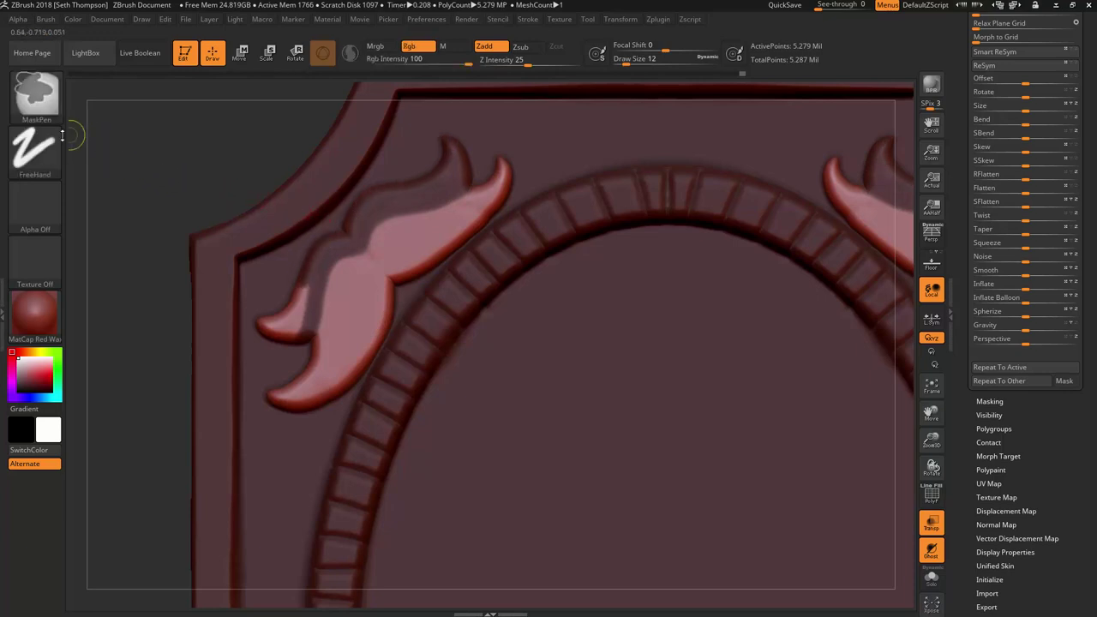
- Switch masking to MaskLasso and fill the remaining unmasked areas of the outer leaves
left_click(35, 93, "ctrl")
left_click(123, 109)
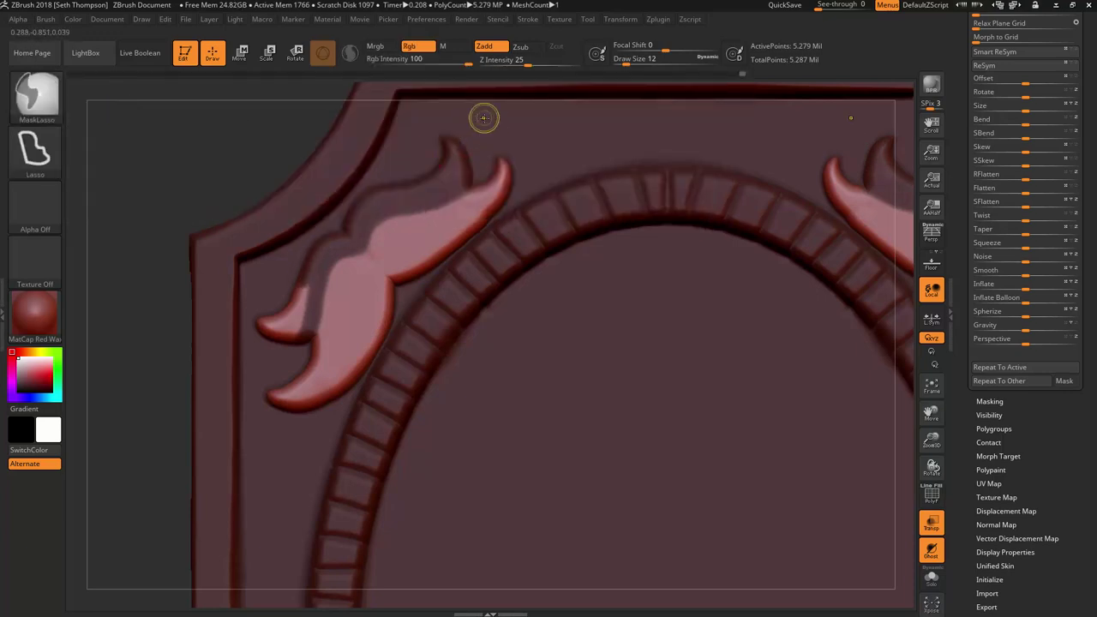
mouse_move(485, 120)
left_mouse_down("ctrl")
mouse_move(478, 152)
mouse_move(415, 206)
mouse_move(374, 218)
mouse_move(324, 280)
left_mouse_up("ctrl")
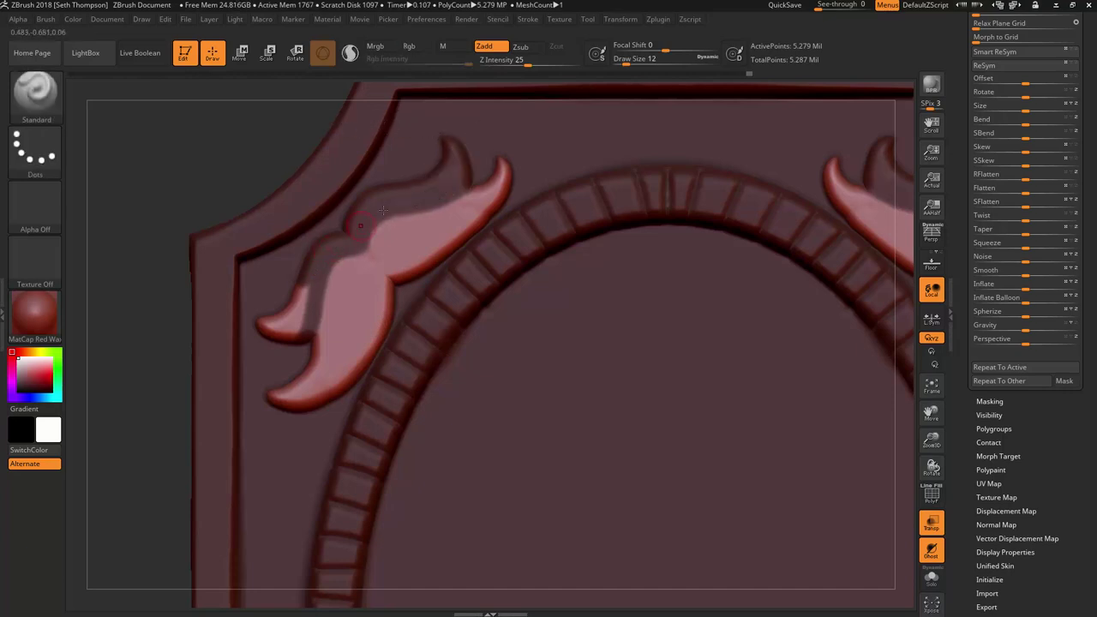
mouse_move(476, 127)
left_mouse_down("ctrl")
mouse_move(482, 161)
mouse_move(454, 192)
mouse_move(370, 221)
mouse_move(334, 254)
mouse_move(304, 336)
mouse_move(177, 246)
mouse_move(388, 114)
mouse_move(477, 111)
left_mouse_up("ctrl")
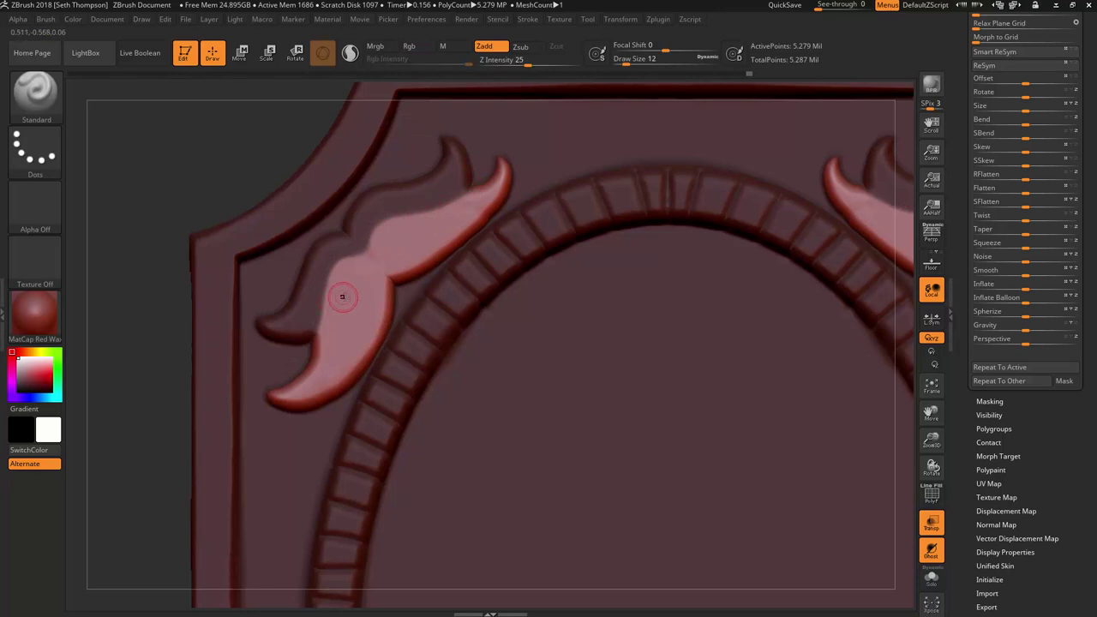
- Refine the mask boundary along the lower inner leaf with MaskLasso so its outer edge is smoothly rounded
right_click_drag(362, 282, 333, 276, "ctrl")
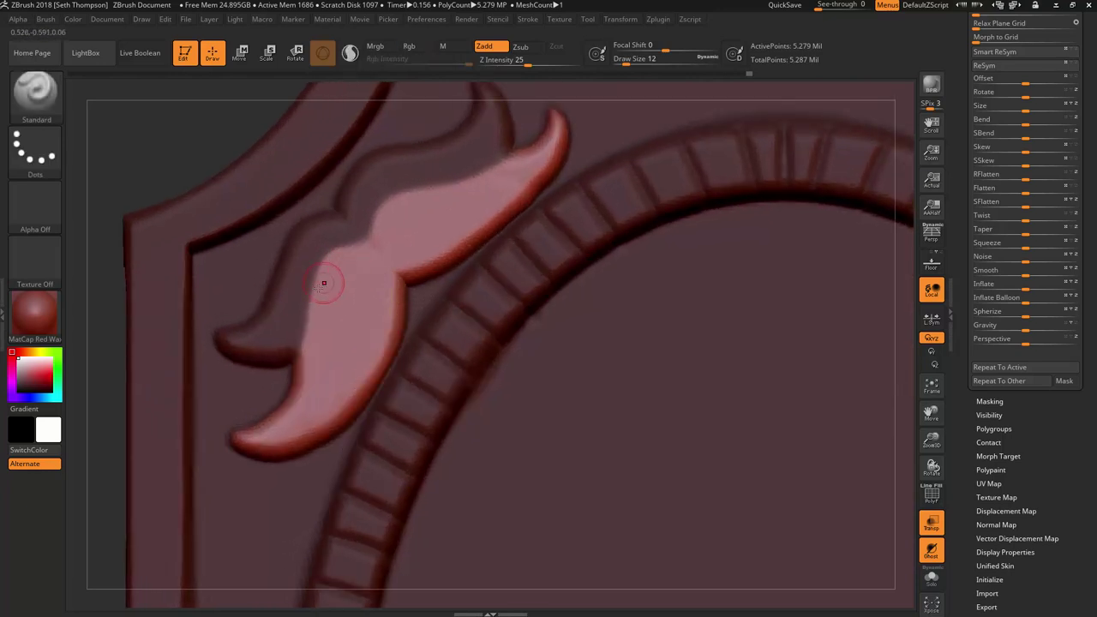
key("ctrl")
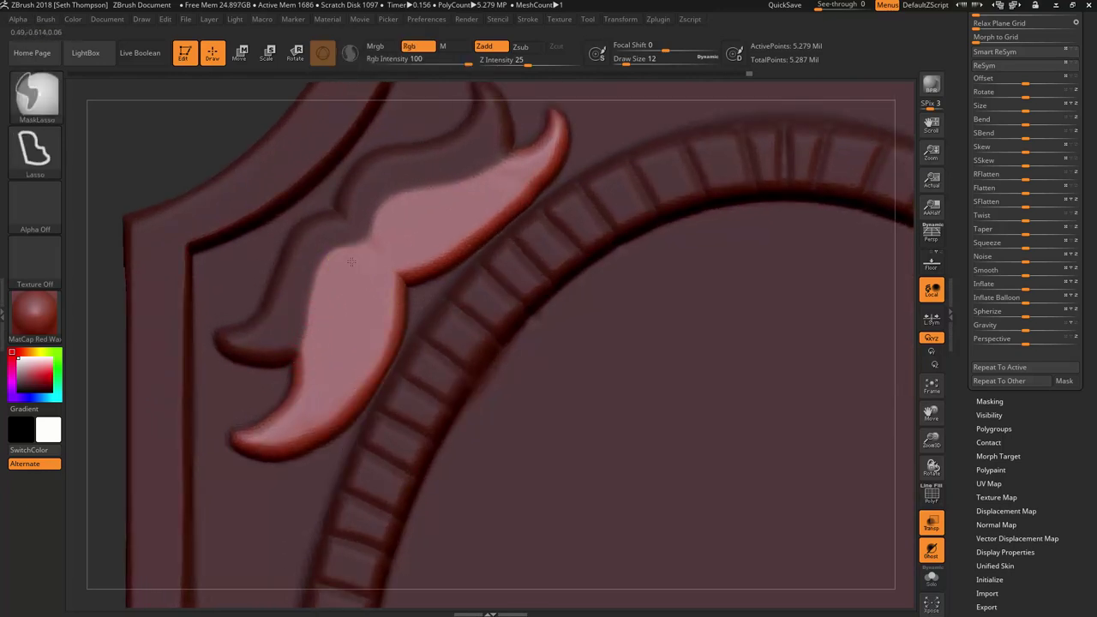
mouse_move(311, 289)
left_mouse_down("ctrl")
mouse_move(296, 364)
mouse_move(363, 314)
mouse_move(343, 269)
mouse_move(312, 259)
mouse_move(296, 368)
mouse_move(388, 337)
mouse_move(389, 326)
left_mouse_up("ctrl")
key("ctrl")
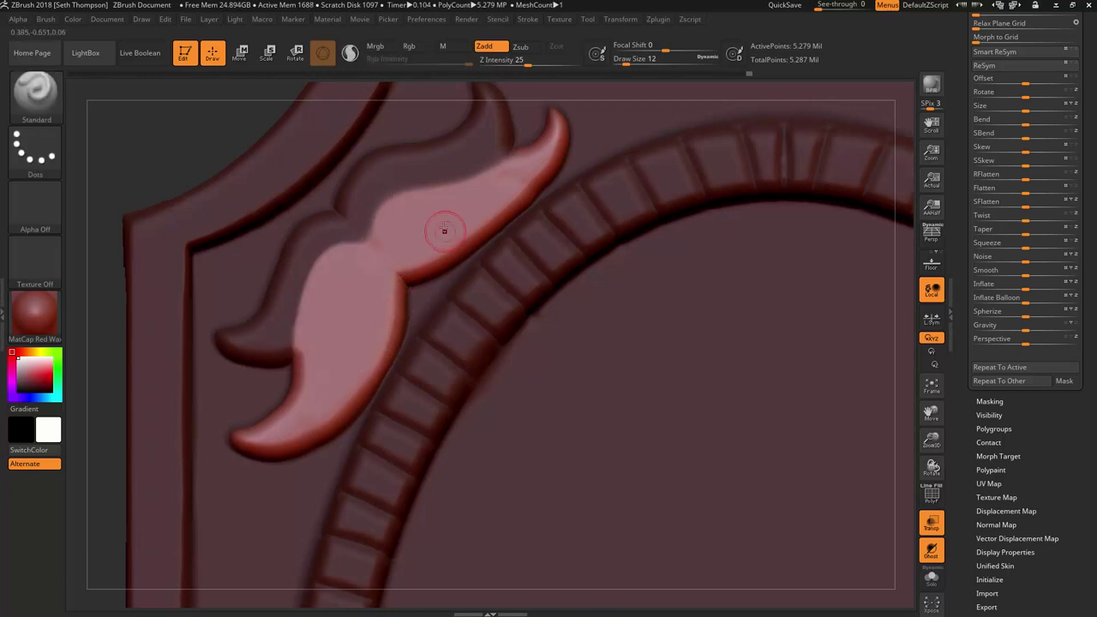
- Refine the mask boundary along the upper inner leaf and at the notch beside its tip with MaskLasso
right_click_drag(439, 224, 370, 296, "alt")
key("ctrl")
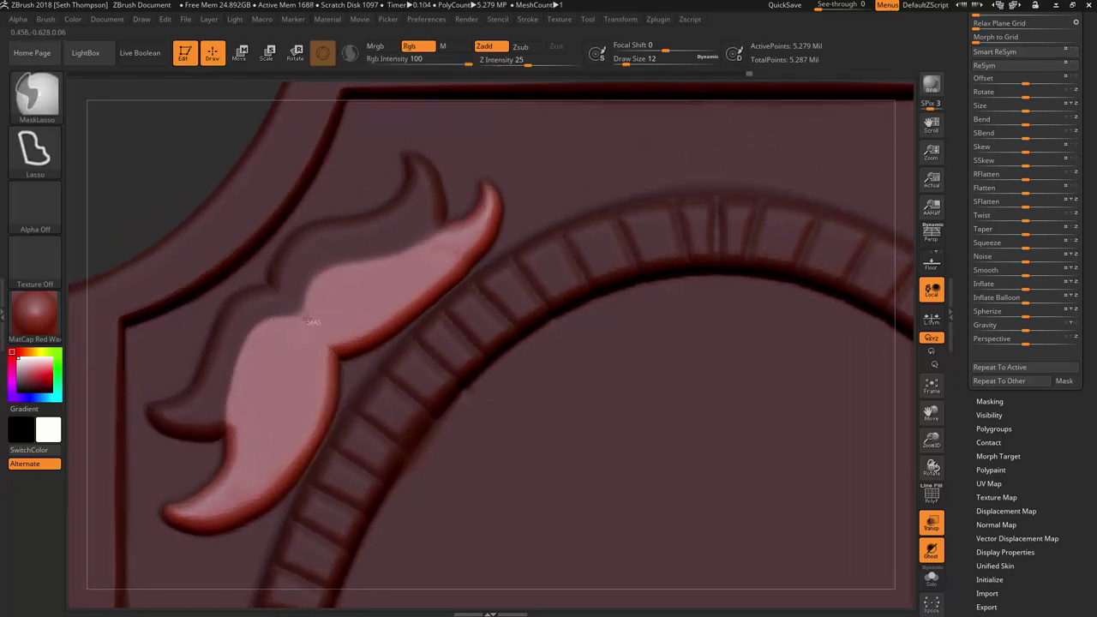
mouse_move(300, 310)
left_mouse_down("ctrl")
mouse_move(301, 283)
mouse_move(395, 251)
mouse_move(476, 198)
mouse_move(434, 289)
left_mouse_up("ctrl")
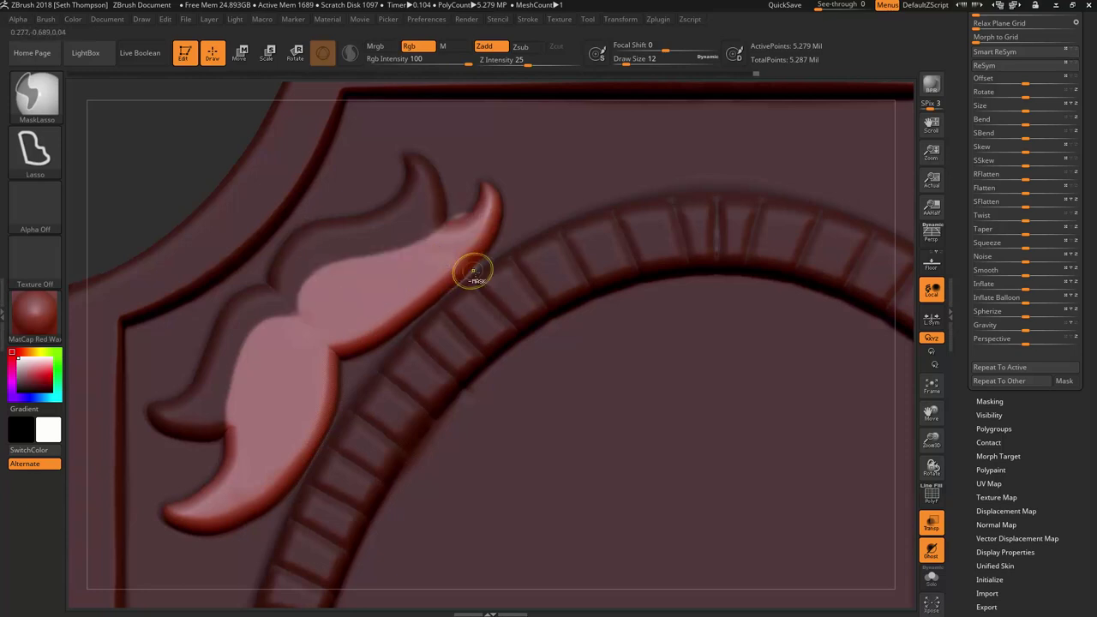
key("ctrl")
right_click_drag(483, 171, 470, 205, "ctrl")
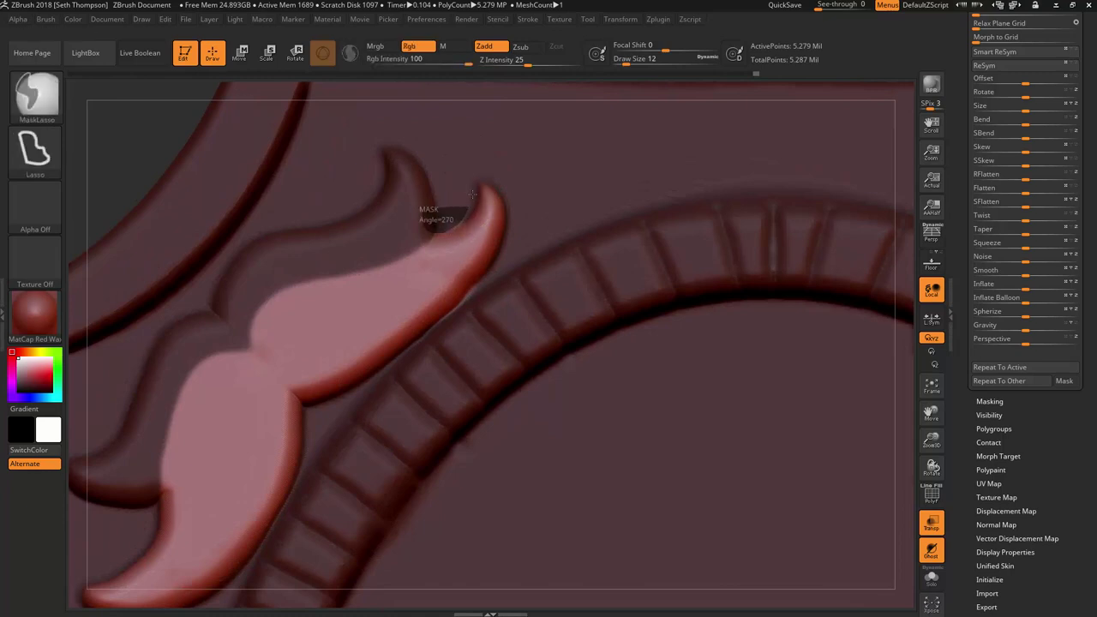
- Switch to the Standard brush and set its draw size to 54 and Z intensity to 8
mouse_move(468, 250)
right_mouse_down("alt")
mouse_move(448, 232)
mouse_move(591, 196)
mouse_move(493, 253)
right_mouse_up("alt")
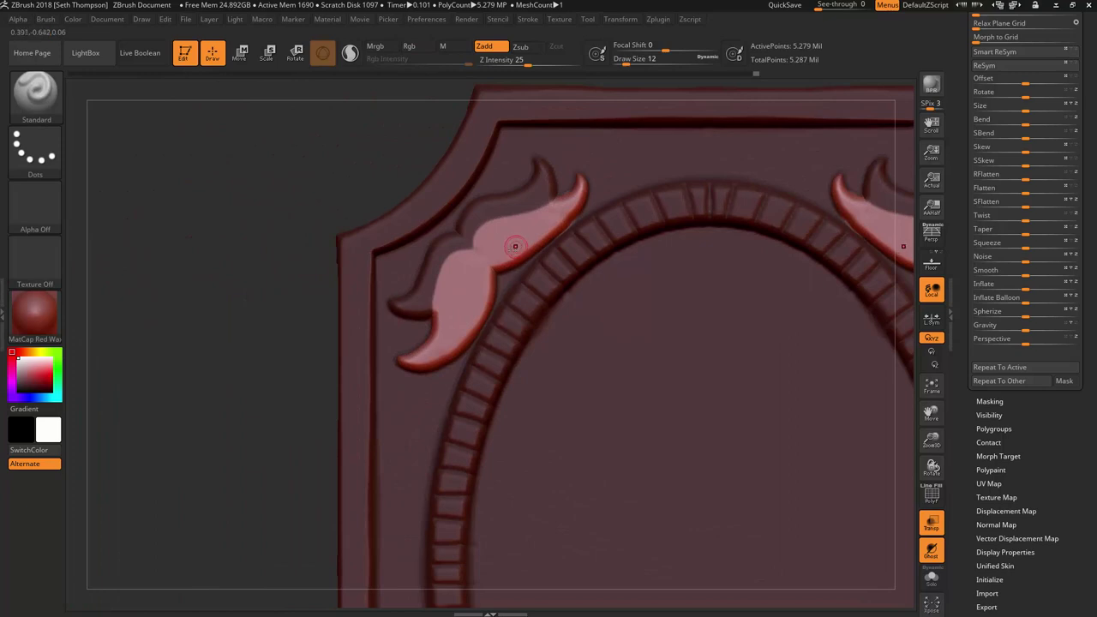
key("b")
key("s")
left_click_drag(470, 282, 469, 281)
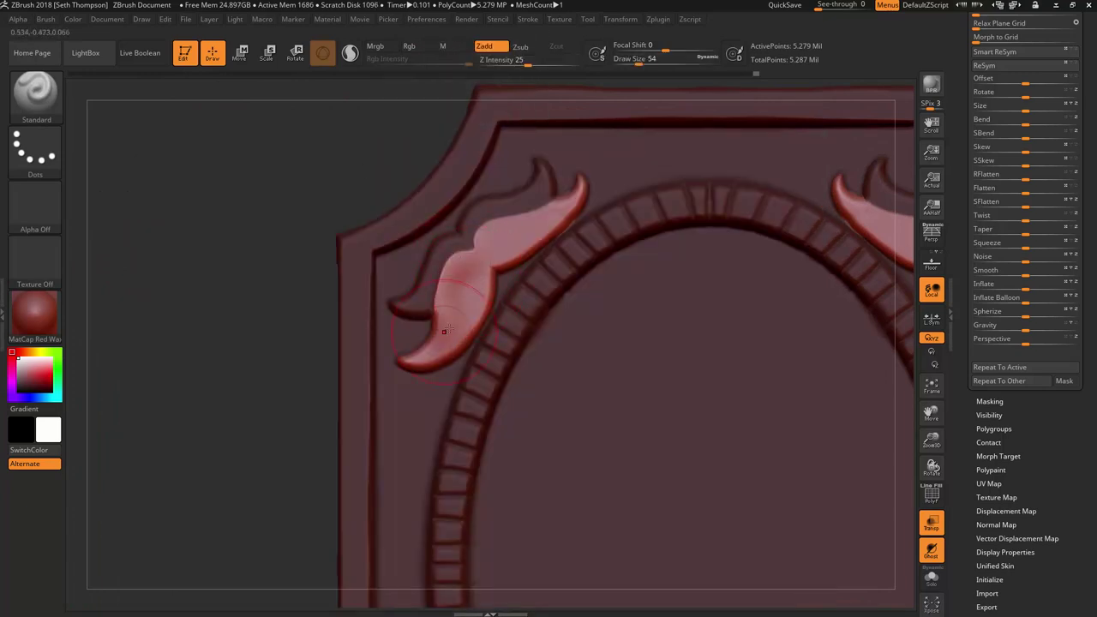
left_click(529, 19)
left_click(604, 248)
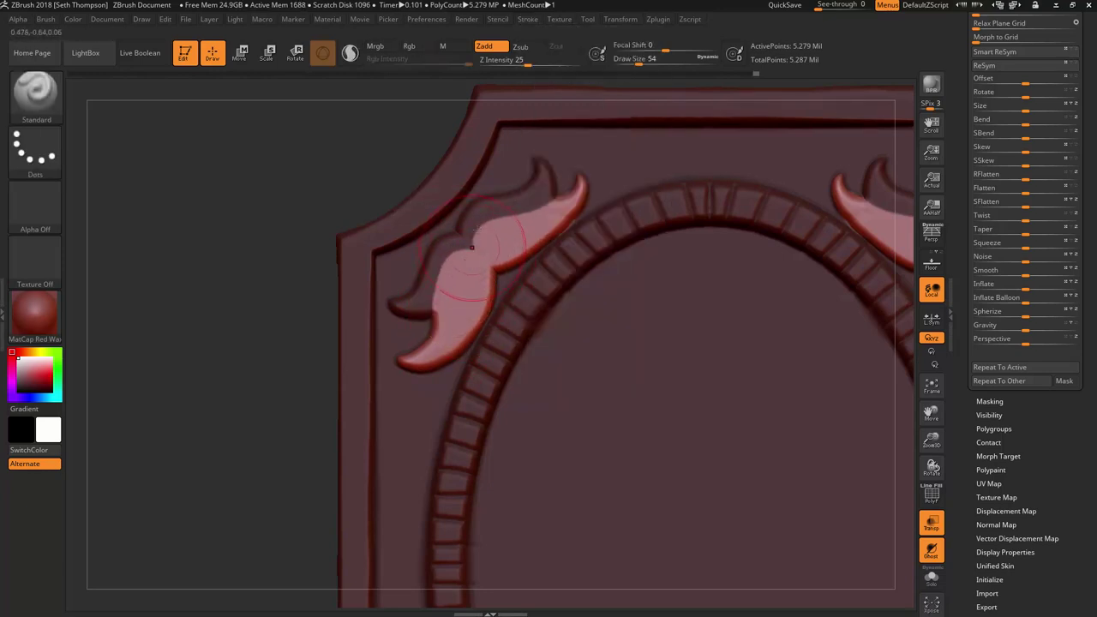
left_click_drag(526, 63, 506, 65)
- Build up rounded volume along both unmasked inner leaves with the Standard brush, from the central junction to the tips
left_click_drag(488, 245, 473, 258)
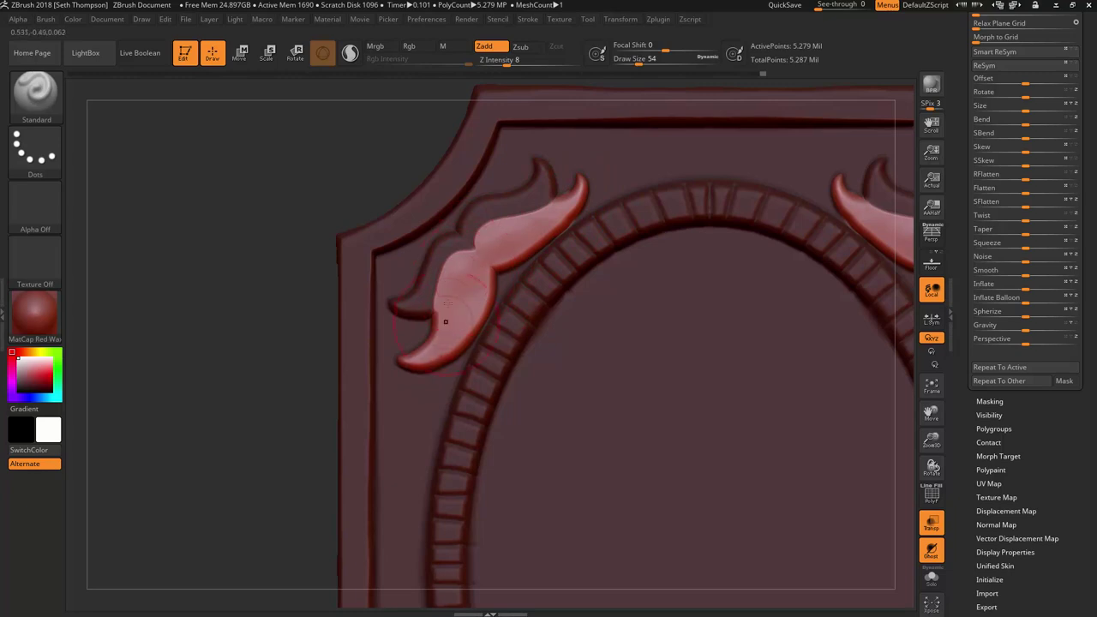
mouse_move(467, 272)
right_mouse_down("ctrl")
mouse_move(526, 283)
mouse_move(545, 274)
mouse_move(480, 283)
right_mouse_up("ctrl")
right_click_drag(678, 274, 426, 331, "alt")
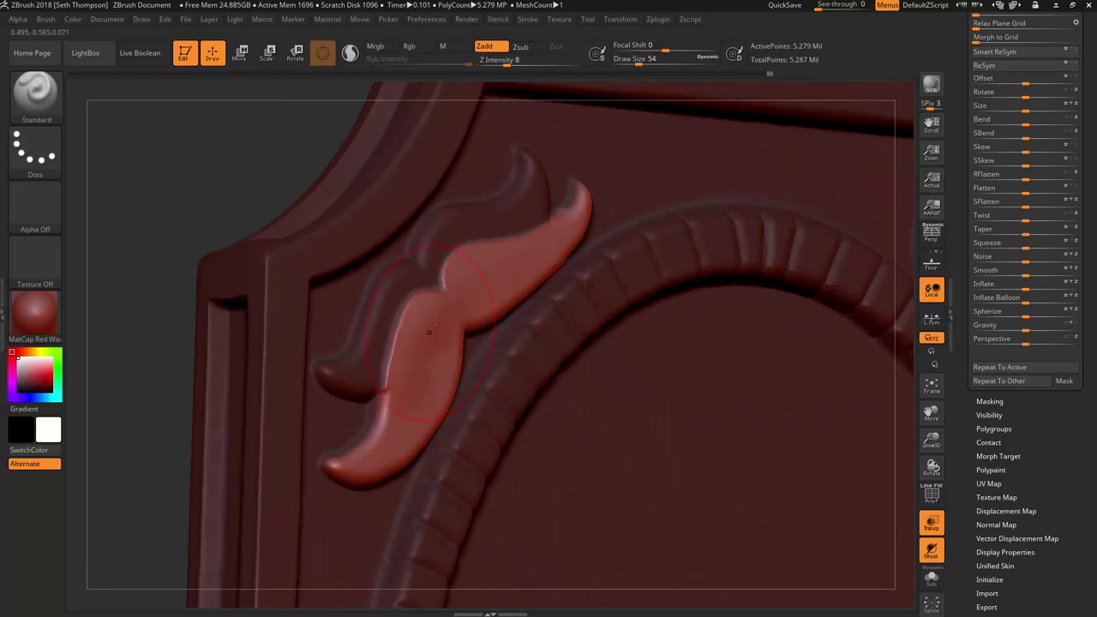
left_click_drag(436, 319, 503, 280)
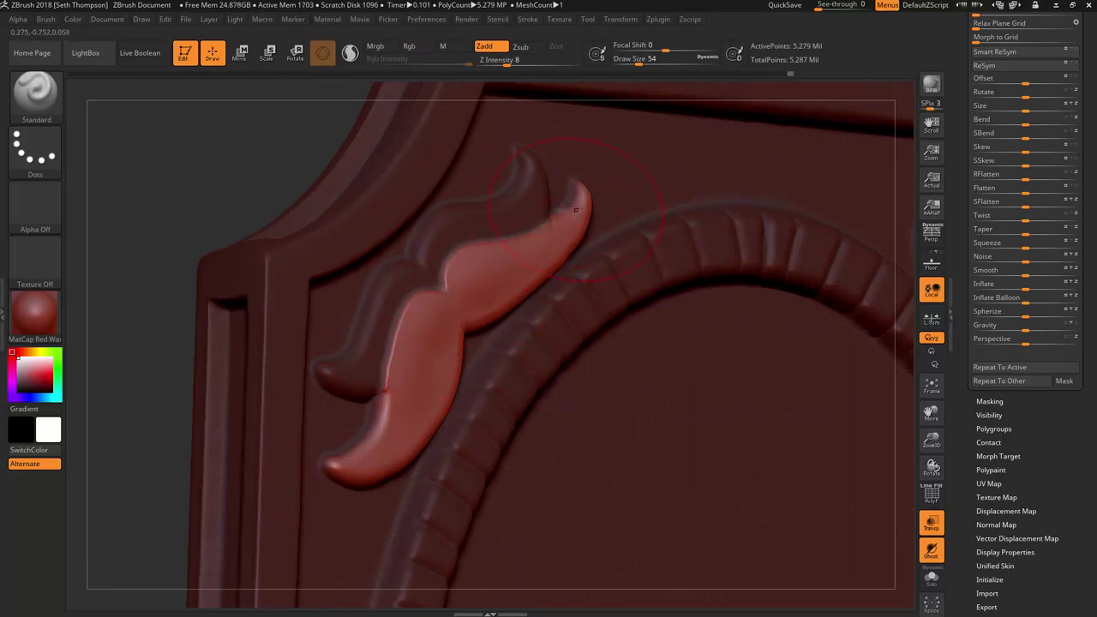
right_click_drag(579, 208, 522, 263)
left_click_drag(498, 291, 411, 326)
left_click_drag(397, 402, 358, 468)
mouse_move(400, 365)
left_mouse_down()
mouse_move(382, 420)
mouse_move(343, 467)
left_mouse_up()
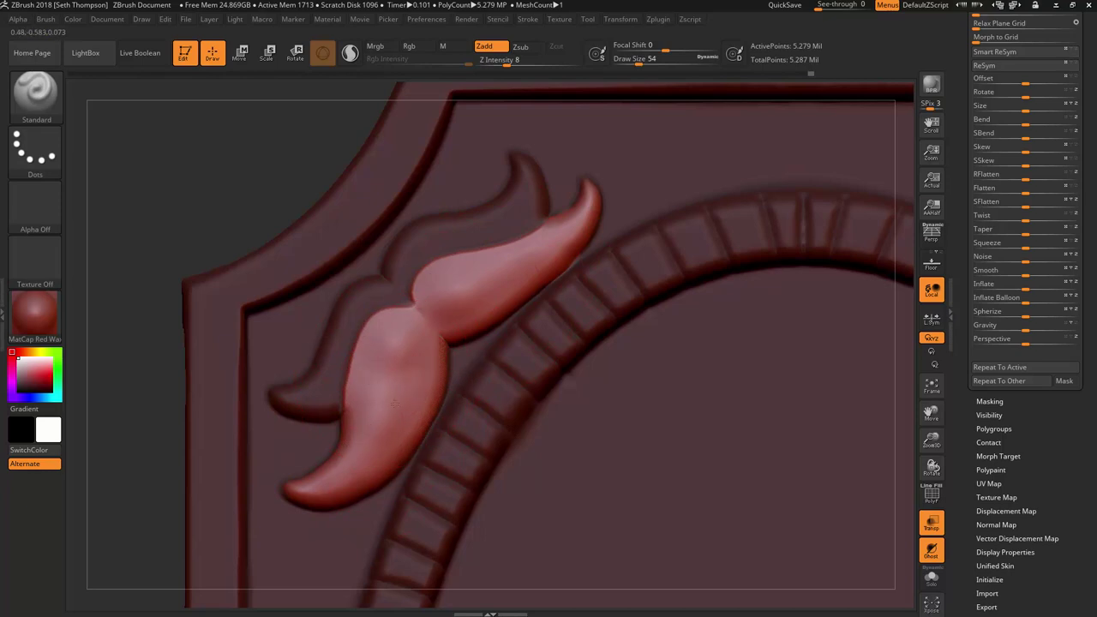
mouse_move(420, 343)
left_mouse_down()
mouse_move(391, 372)
mouse_move(428, 334)
left_mouse_up()
left_click_drag(498, 254, 539, 240)
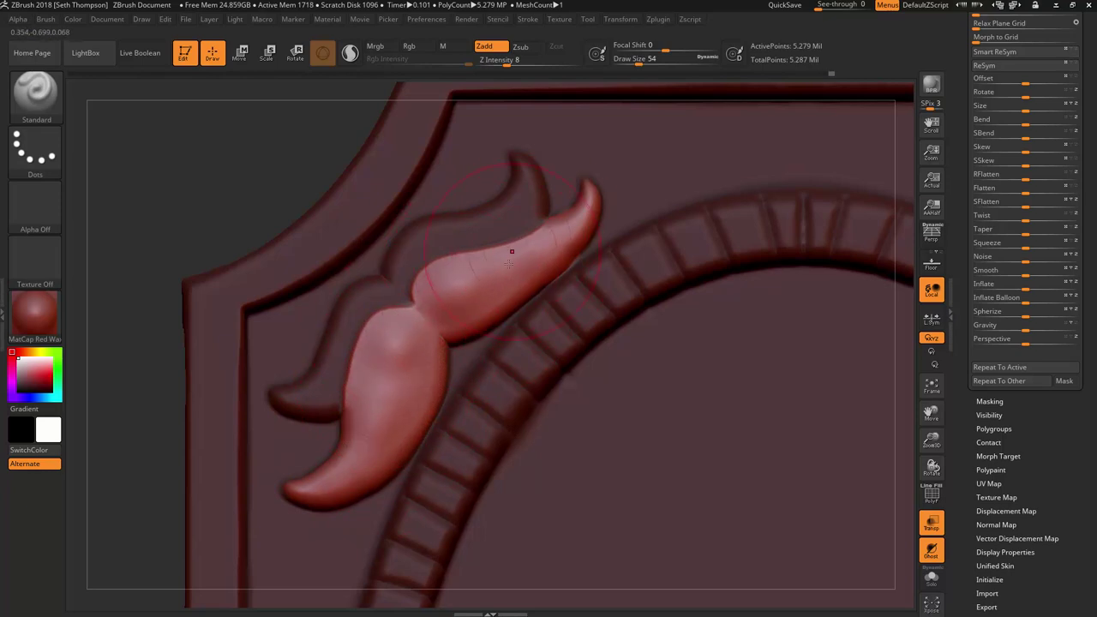
- Smooth the raised surfaces of the inner leaves
mouse_move(507, 265)
right_mouse_down()
mouse_move(573, 255)
mouse_move(519, 262)
mouse_move(442, 358)
right_mouse_up()
right_click_drag(576, 360, 617, 288, "ctrl")
right_click_drag(771, 287, 638, 208, "alt")
right_click_drag(483, 284, 510, 315, "ctrl")
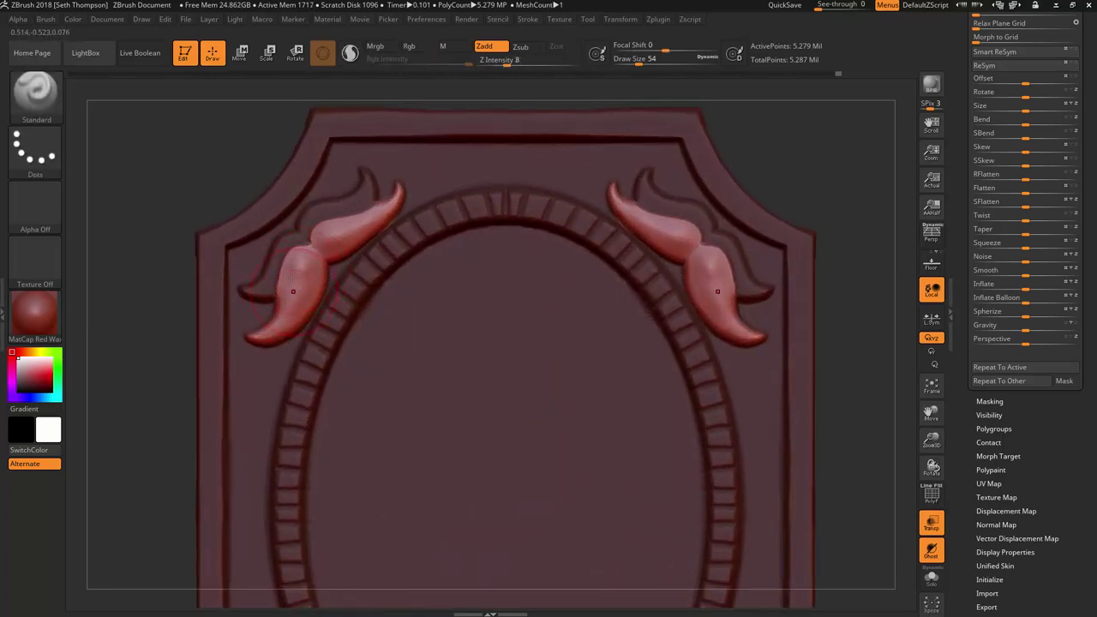
left_click_drag(301, 281, 304, 265, "shift")
right_click_drag(302, 273, 401, 273, "ctrl")
mouse_move(280, 240)
left_mouse_down("shift")
mouse_move(273, 287)
mouse_move(343, 209)
mouse_move(442, 160)
left_mouse_up("shift")
- Invert the mask to protect the inner leaves and set the Standard brush's draw size to 22
right_click_drag(508, 208, 265, 218, "ctrl")
left_click(229, 207, "ctrl")
mouse_move(421, 161)
right_mouse_down("alt")
mouse_move(518, 185)
mouse_move(444, 283)
mouse_move(524, 272)
mouse_move(489, 255)
right_mouse_up("alt")
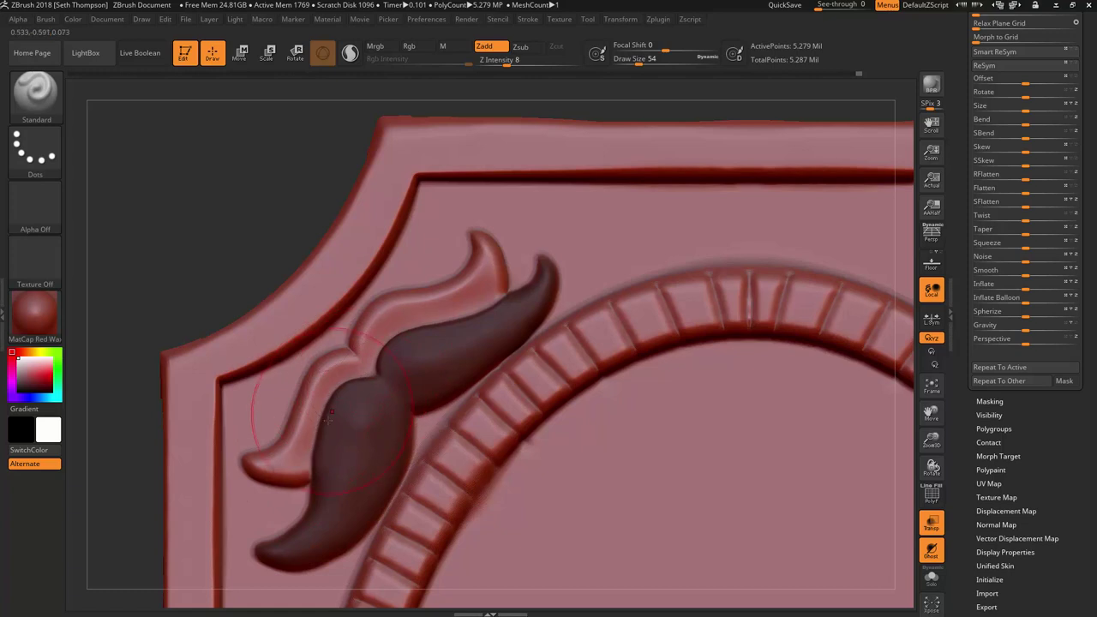
key("s")
left_click_drag(344, 374, 338, 375)
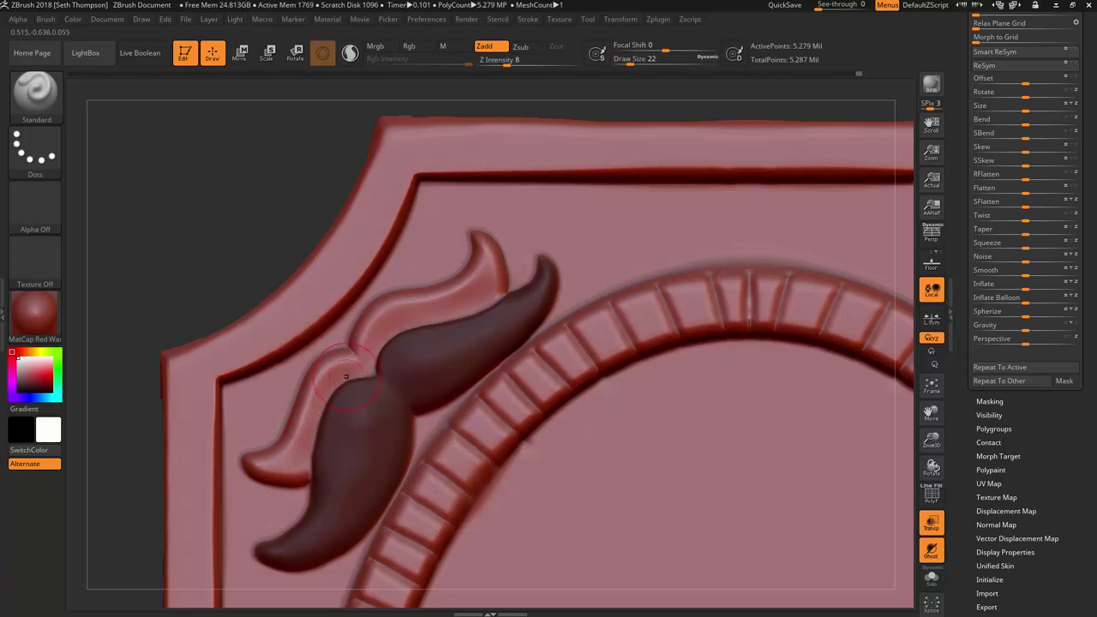
- Sculpt the outer leaves with Standard brush strokes along their edge beside the masked inner leaves
mouse_move(365, 359)
right_mouse_down("alt")
mouse_move(414, 296)
mouse_move(406, 302)
right_mouse_up("alt")
mouse_move(405, 301)
left_mouse_down()
mouse_move(360, 330)
mouse_move(338, 377)
mouse_move(303, 400)
left_mouse_up()
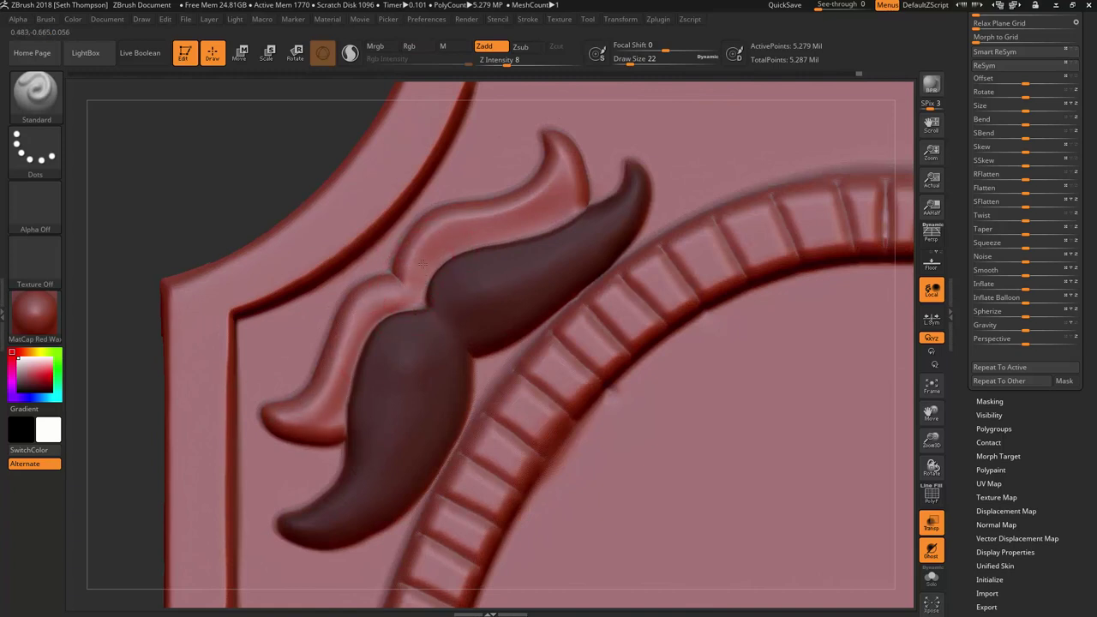
left_click_drag(424, 259, 550, 199)
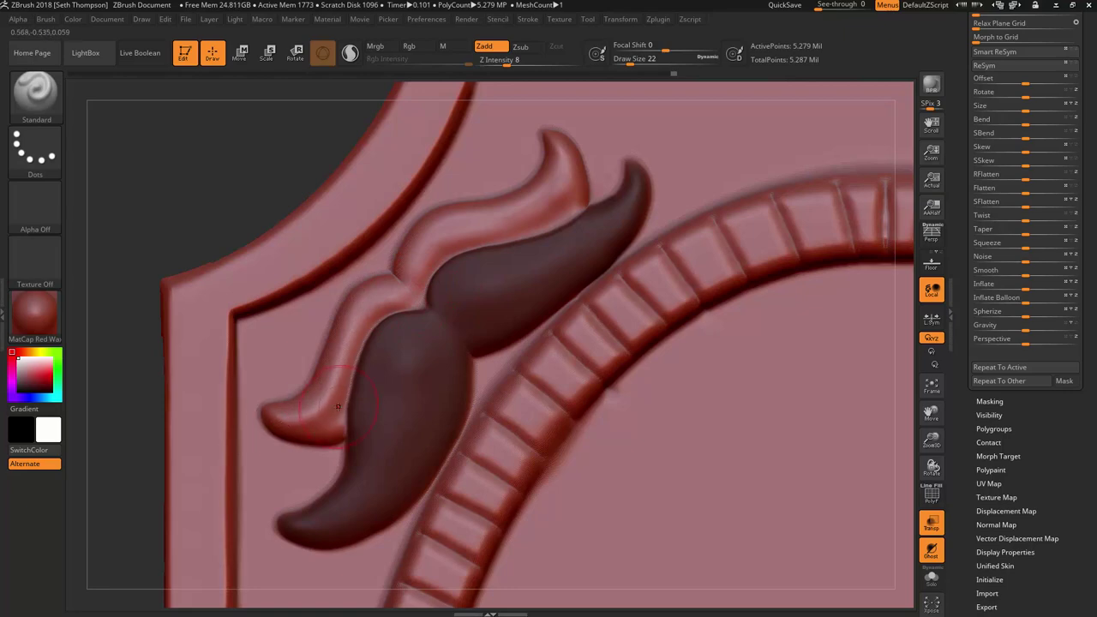
- Clear the mask and smooth the transitions across the upper and lower leaves
right_click_drag(495, 306, 403, 253, "ctrl")
left_click_drag(353, 223, 319, 247, "ctrl")
right_click_drag(493, 260, 546, 235)
key("shift")
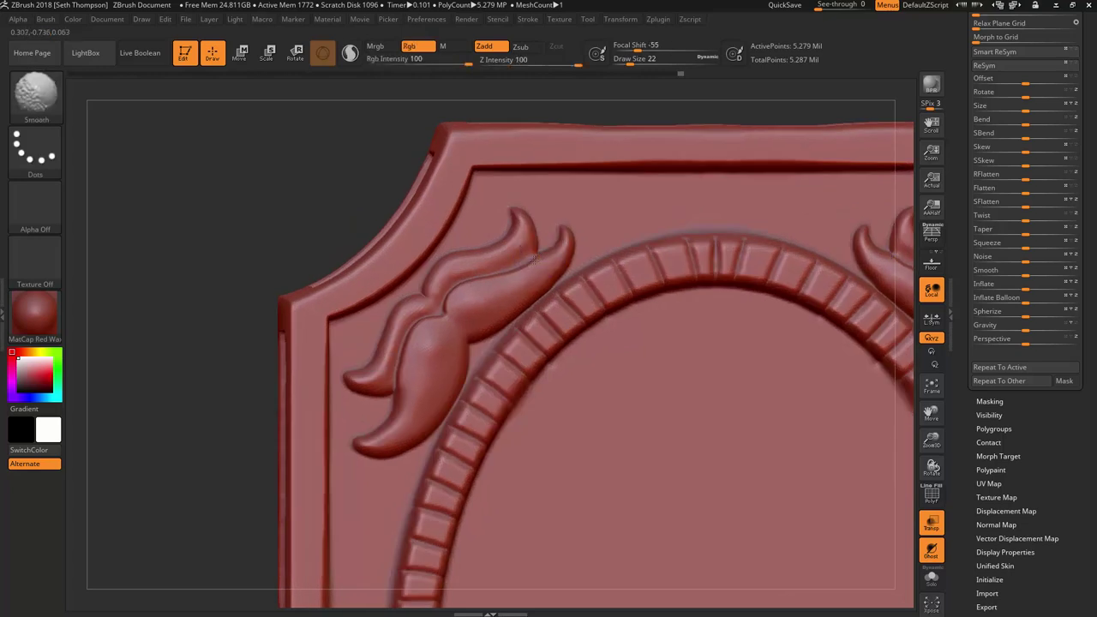
left_click_drag(471, 285, 438, 315, "shift")
left_click_drag(404, 369, 419, 350, "shift")
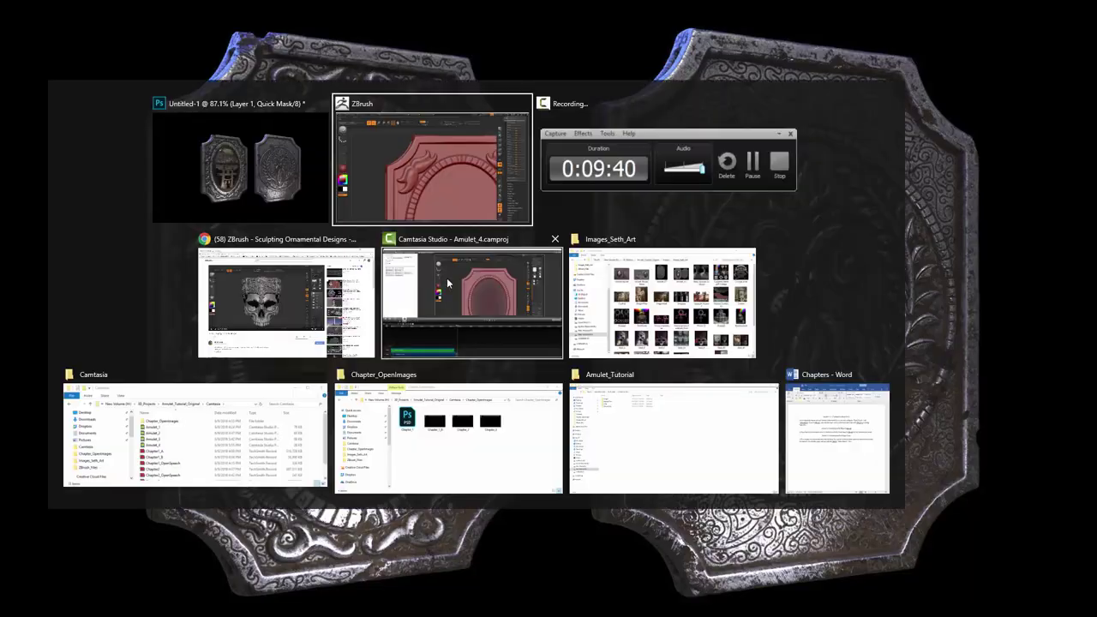
- Switch to the DamStandard brush for carving the leaf veins
mouse_move(503, 300)
right_mouse_down()
mouse_move(456, 399)
mouse_move(485, 285)
right_mouse_up()
key("b")
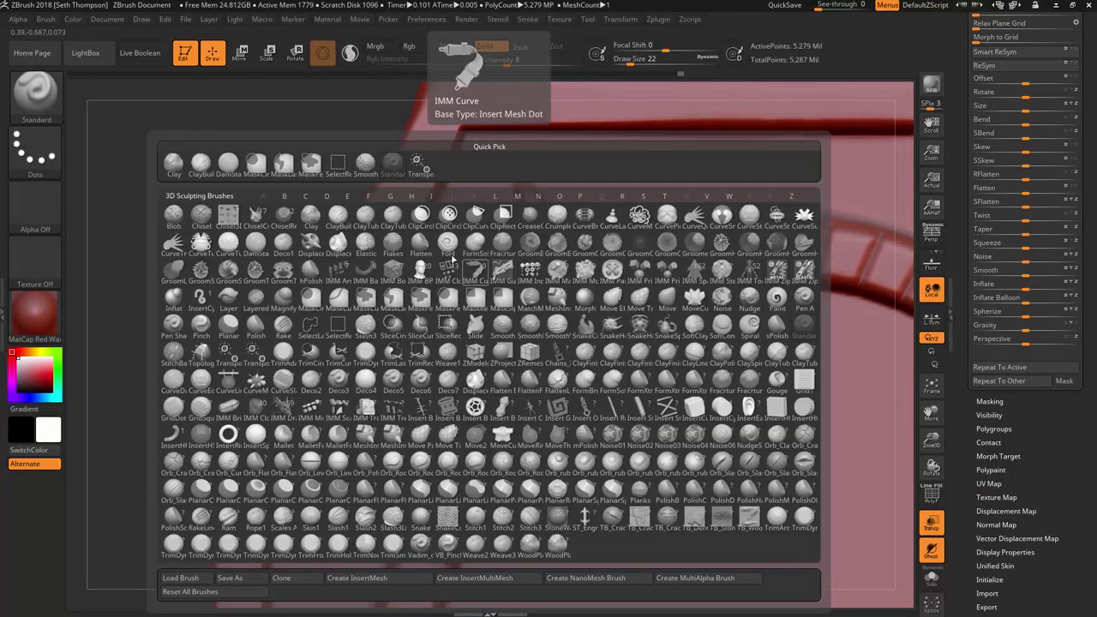
left_click(237, 169)
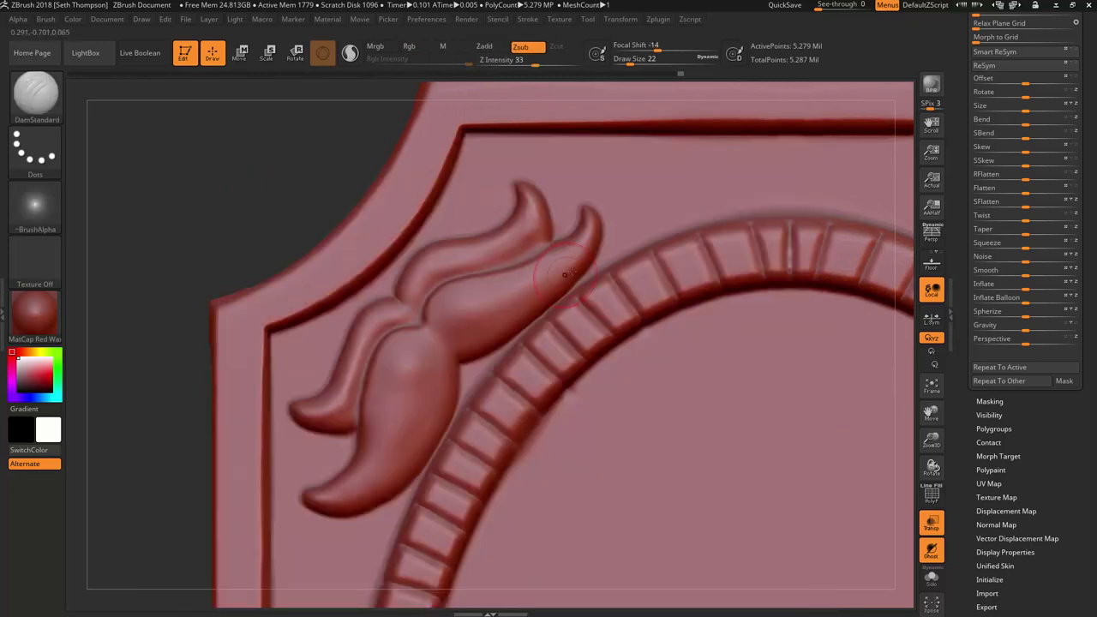
- Try to carve a centre vein along the upper inner leaf with DamStandard
left_click_drag(507, 306, 500, 307)
key("ctrl+z")
key("s")
mouse_move(566, 256)
left_mouse_down()
mouse_move(557, 273)
mouse_move(456, 315)
mouse_move(447, 333)
left_mouse_up()
key("ctrl+z")
- Carve curved centre veins along the upper and lower inner leaves with DamStandard, ending at draw size 11
mouse_move(450, 334)
right_mouse_down("ctrl")
mouse_move(511, 273)
mouse_move(349, 281)
right_mouse_up("ctrl")
mouse_move(455, 274)
right_mouse_down("ctrl")
mouse_move(402, 304)
mouse_move(517, 253)
mouse_move(540, 228)
right_mouse_up("ctrl")
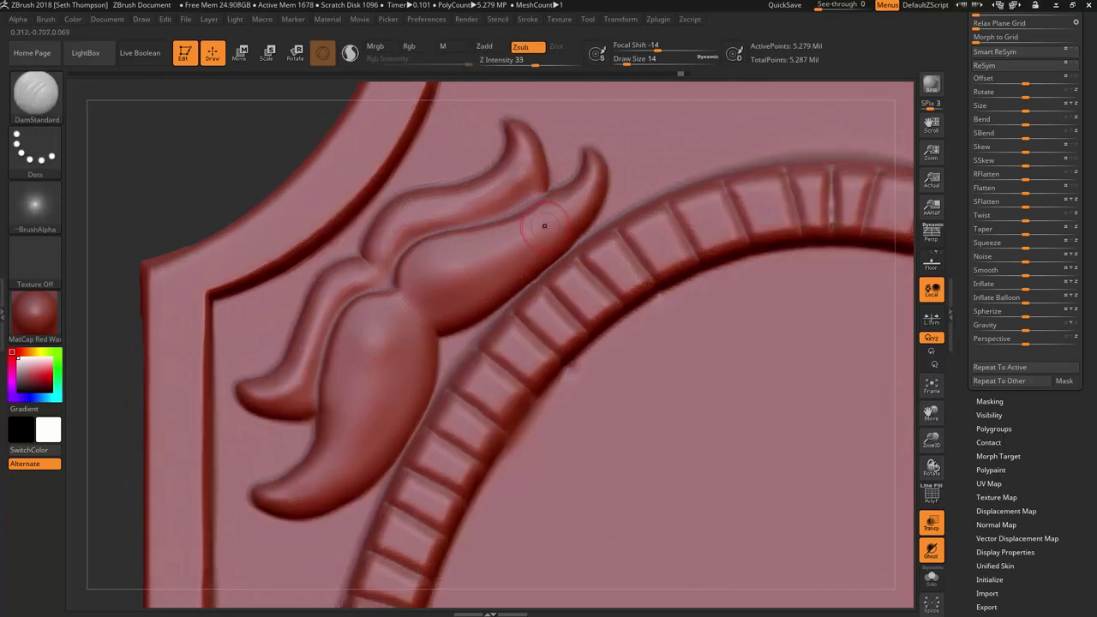
key("s")
left_click_drag(543, 230, 538, 230)
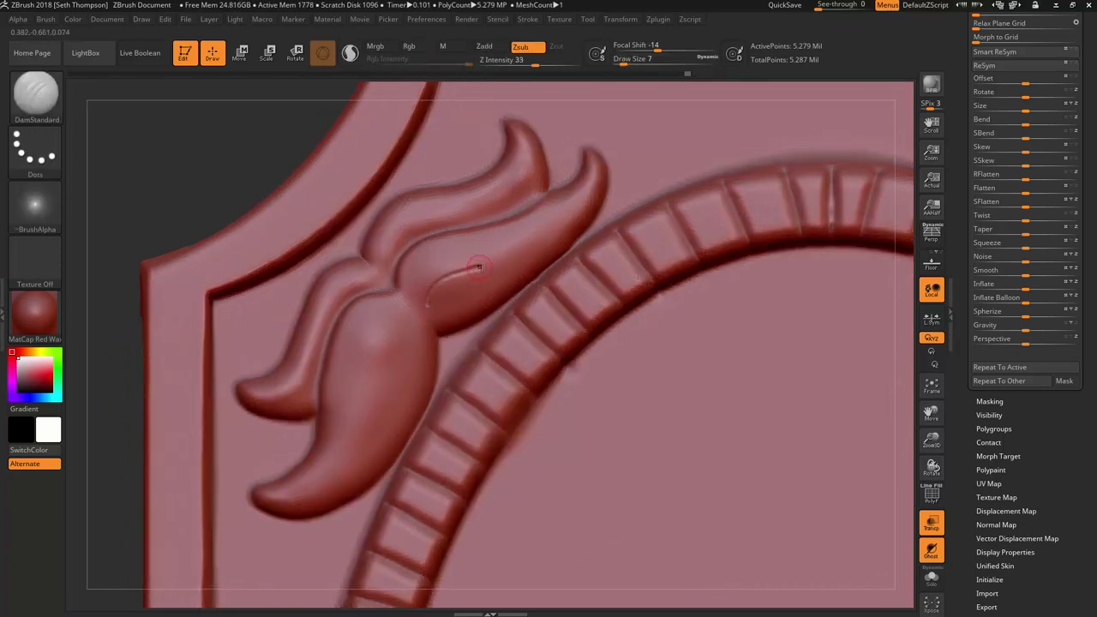
key("s")
mouse_move(441, 277)
left_mouse_down()
mouse_move(439, 291)
mouse_move(558, 237)
mouse_move(545, 229)
left_mouse_up()
key("s")
mouse_move(588, 194)
left_mouse_down()
mouse_move(561, 224)
mouse_move(435, 288)
mouse_move(387, 343)
mouse_move(331, 478)
left_mouse_up()
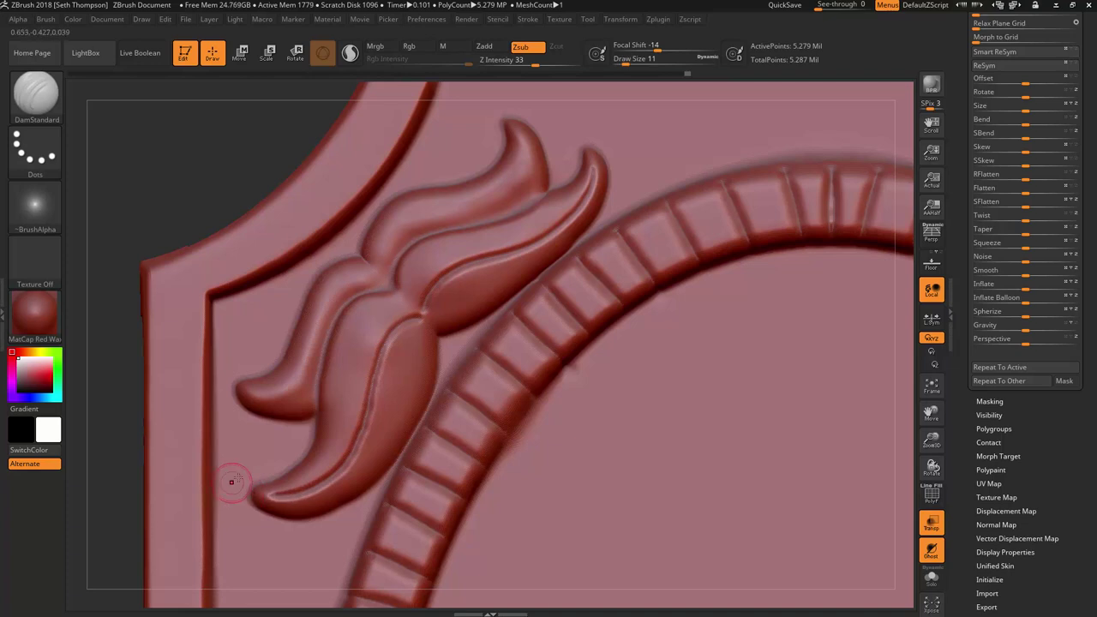
- Carve centre veins in both outer leaves and short side veins along the upper outer leaf
right_click_drag(423, 266, 421, 289, "ctrl")
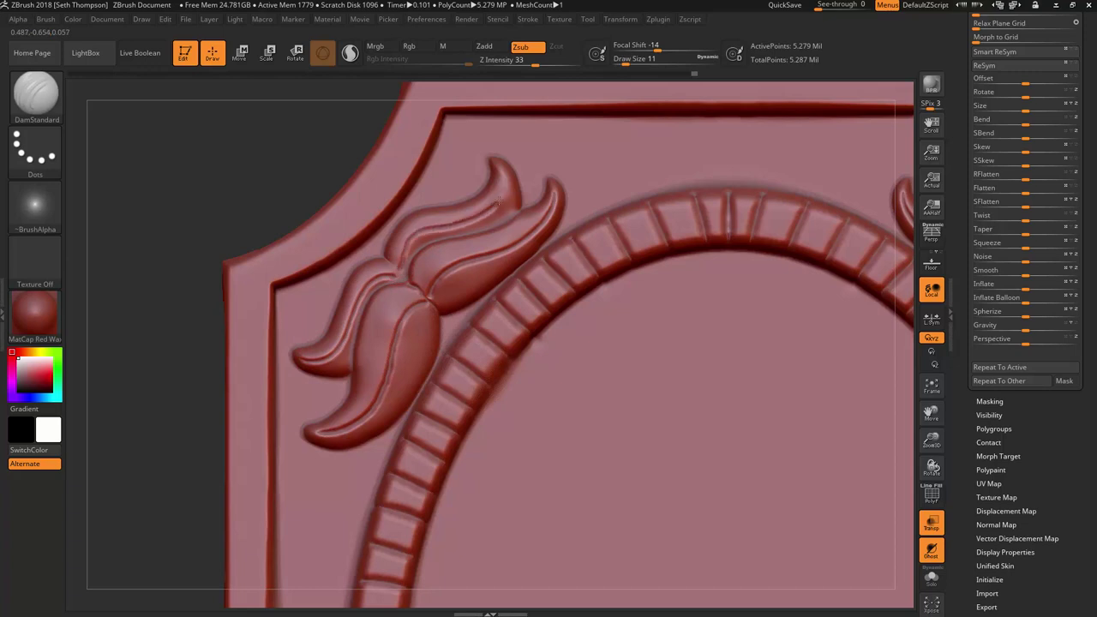
right_click_drag(445, 256, 463, 266, "ctrl")
left_click_drag(411, 226, 518, 182)
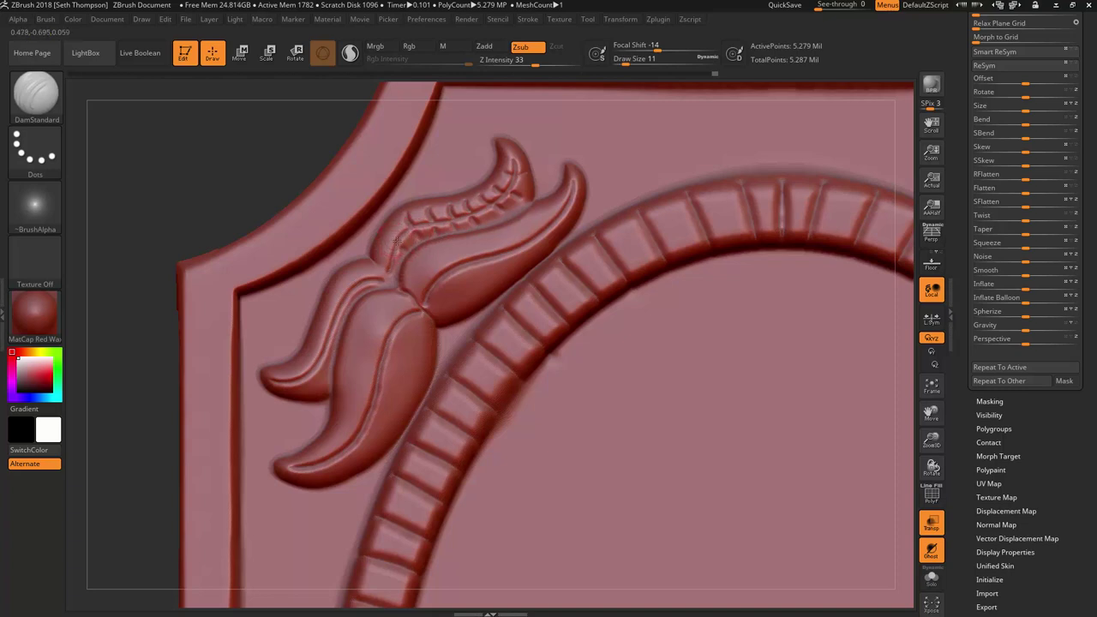
left_click_drag(396, 242, 388, 252)
- Carve short side veins on both sides of the lower outer leaf's centre vein
left_click_drag(352, 286, 343, 306)
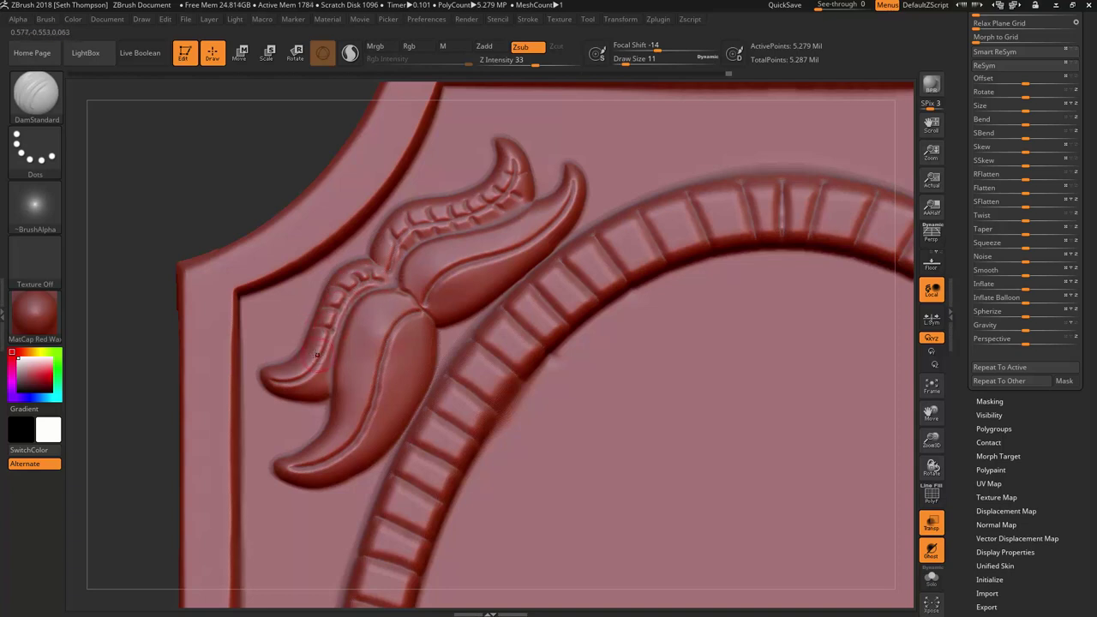
left_click_drag(305, 371, 291, 367)
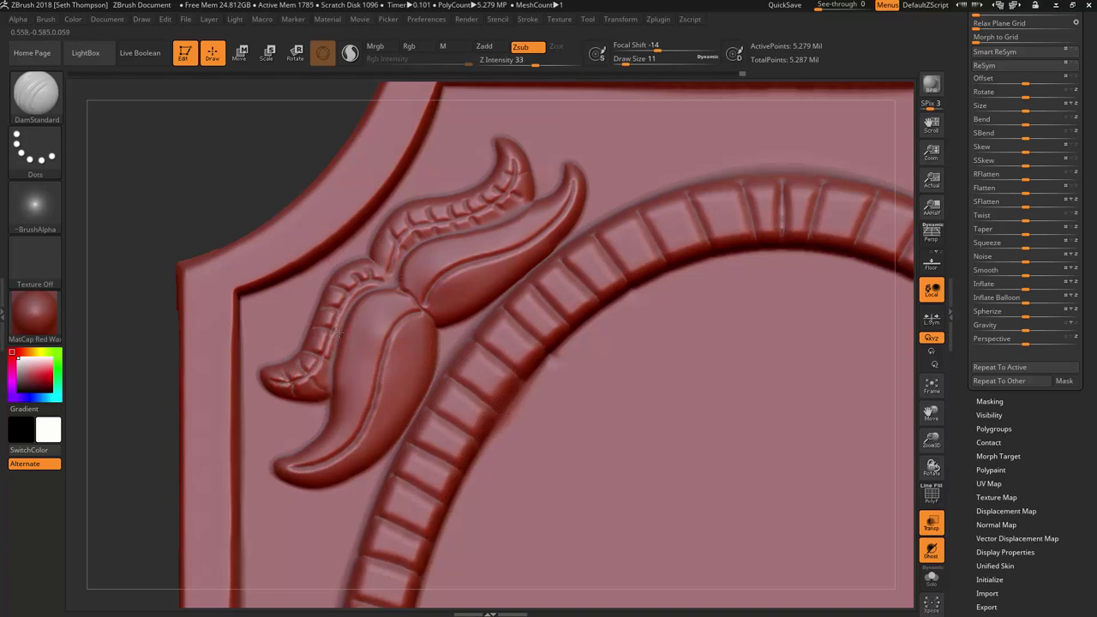
mouse_move(339, 295)
left_mouse_down()
mouse_move(386, 303)
mouse_move(372, 296)
left_mouse_up()
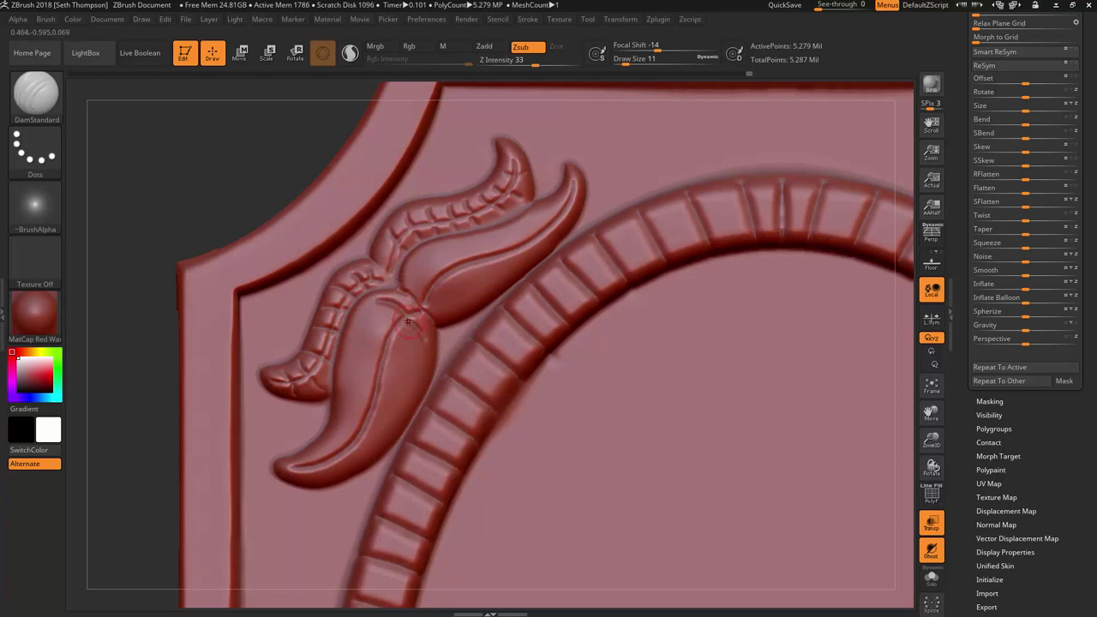
- Carve curved side veins branching from the centre veins along the full length of both inner leaves
mouse_move(392, 326)
left_mouse_down()
mouse_move(359, 319)
mouse_move(383, 332)
mouse_move(347, 341)
left_mouse_up()
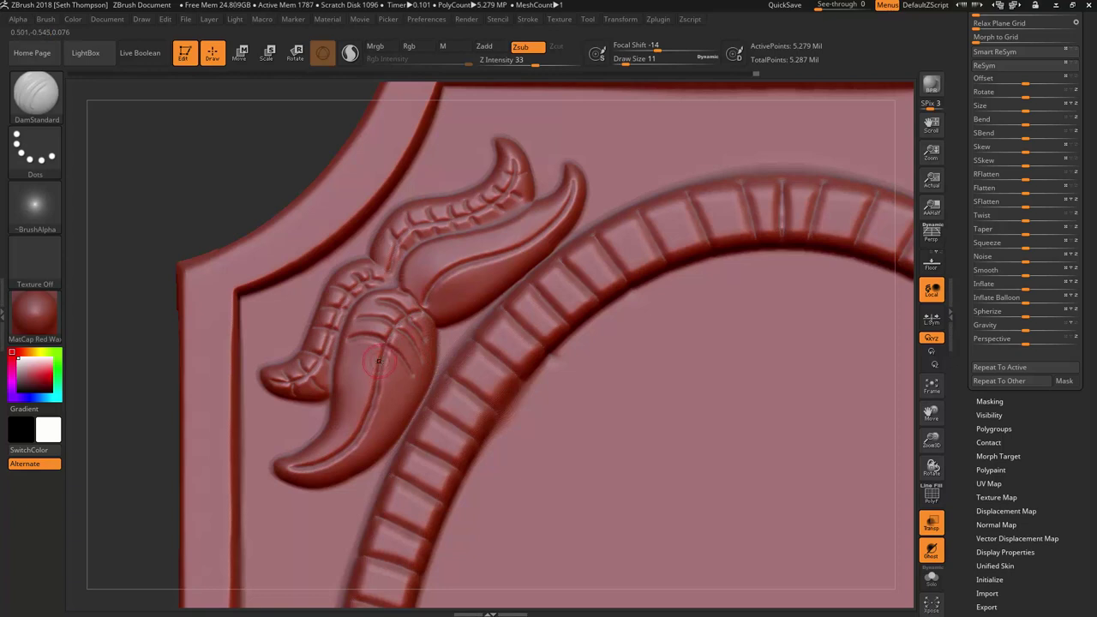
left_click_drag(379, 361, 349, 362)
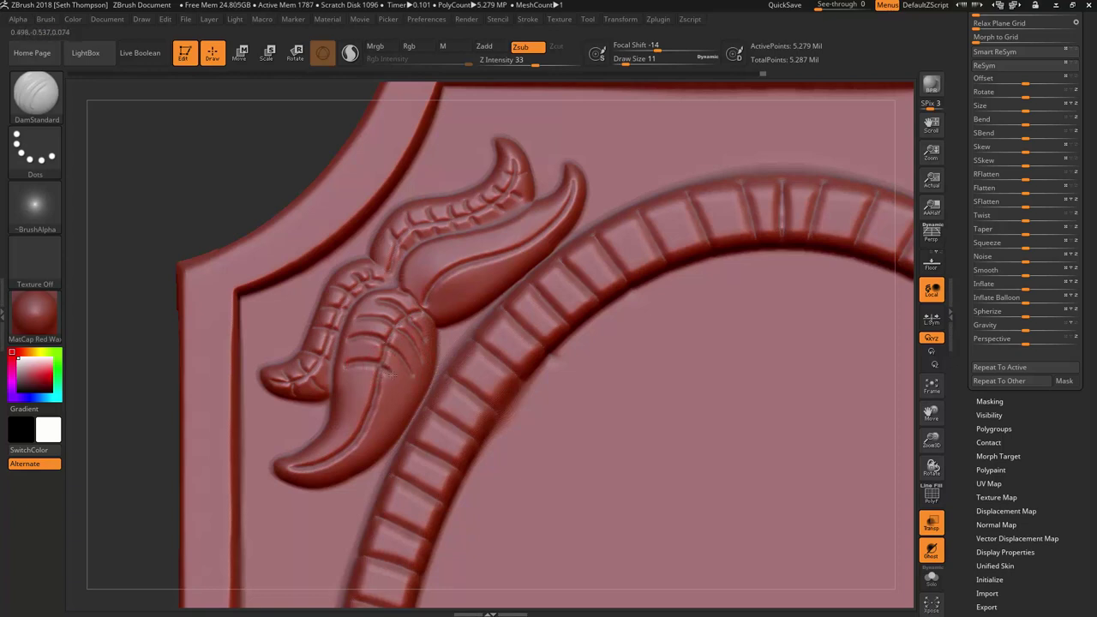
left_click_drag(378, 390, 347, 394)
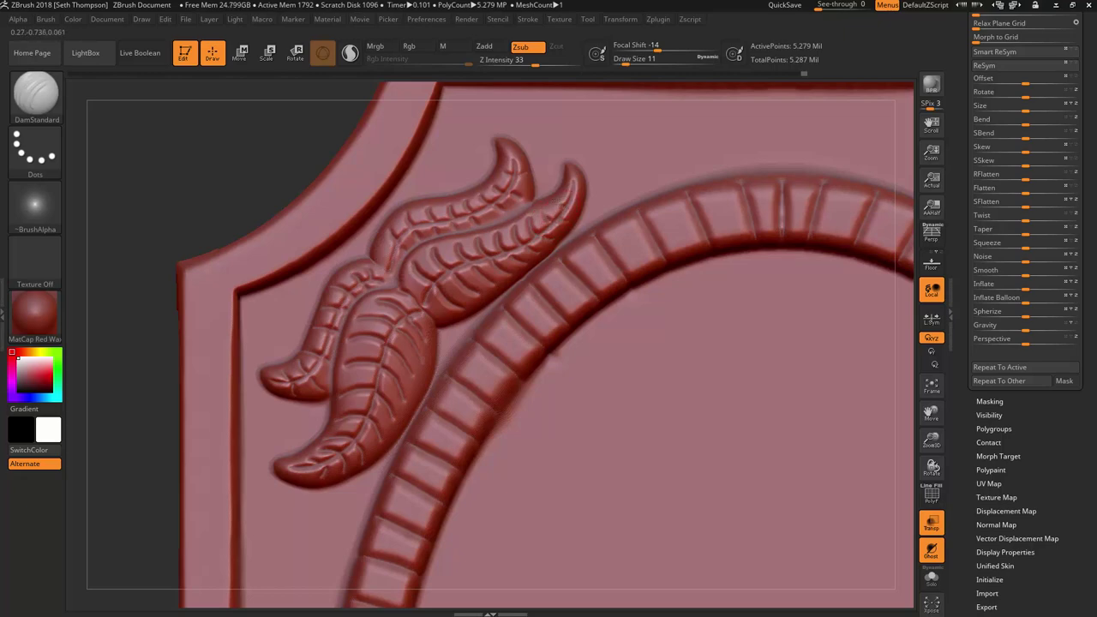
- Switch the masking brush to MaskPen for the flat side strip between the corner leaf ornaments
mouse_move(564, 197)
right_mouse_down("ctrl")
mouse_move(584, 262)
mouse_move(673, 304)
mouse_move(473, 259)
mouse_move(610, 257)
mouse_move(747, 235)
mouse_move(683, 235)
mouse_move(718, 235)
right_mouse_up("ctrl")
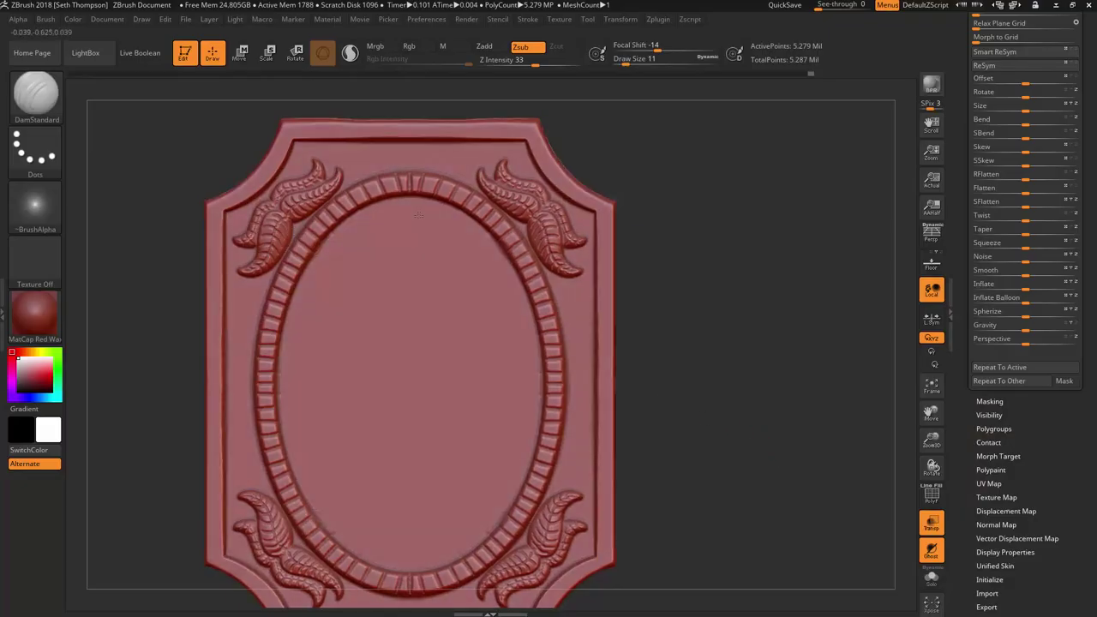
right_click_drag(358, 226, 500, 254, "alt")
right_click_drag(400, 292, 462, 224, "alt")
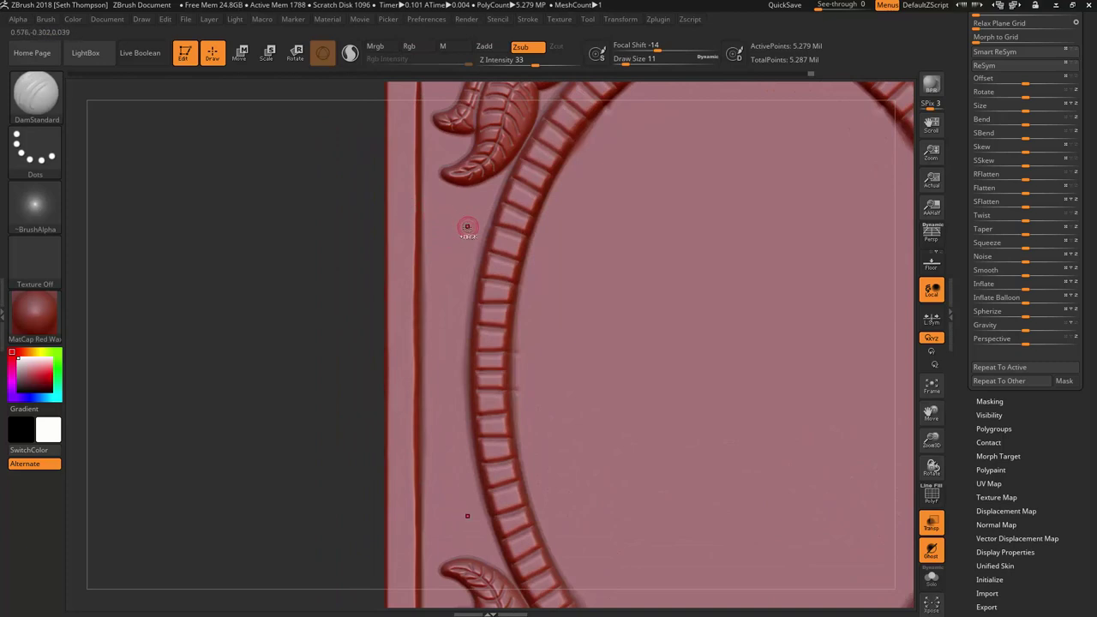
key("ctrl+shift")
left_click(51, 106, "ctrl+shift")
left_click(144, 106, "ctrl+shift")
right_click_drag(505, 183, 482, 221, "ctrl")
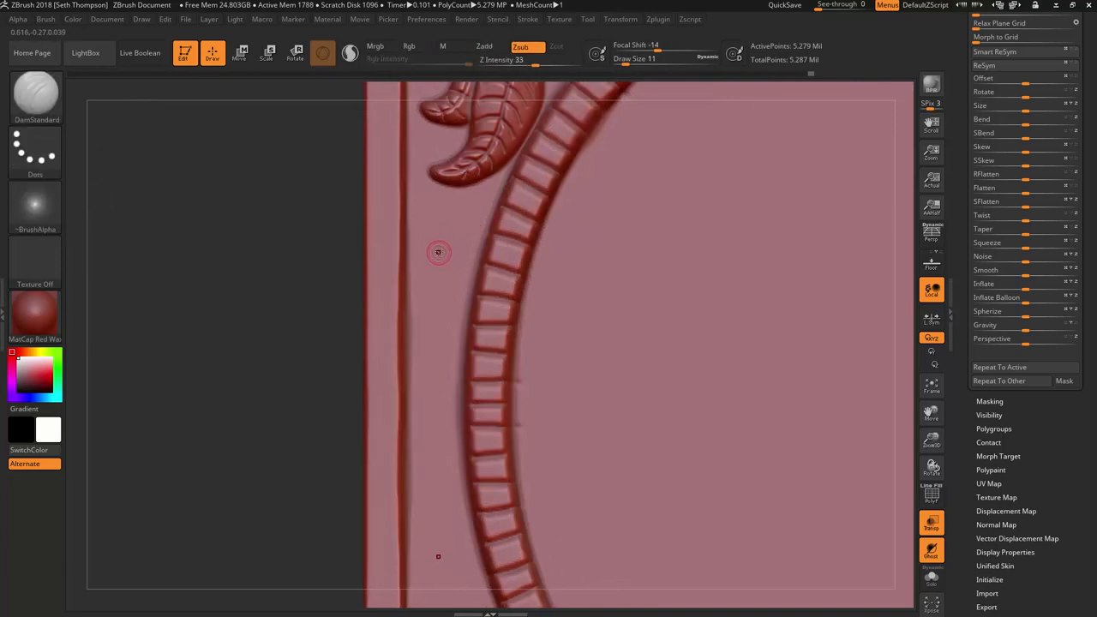
- Try to paint a curved mask stroke on the side strip below the upper corner leaves
left_click(435, 241, "ctrl")
mouse_move(422, 235)
left_mouse_down("ctrl")
mouse_move(437, 204)
mouse_move(473, 214)
mouse_move(468, 247)
mouse_move(429, 272)
mouse_move(422, 306)
mouse_move(457, 301)
mouse_move(445, 290)
left_mouse_up("ctrl")
key("ctrl+z")
- Paint an S-shaped scroll mask below the upper corner leaves and thicken its upper curl with MaskPen
mouse_move(441, 241)
left_mouse_down("ctrl")
mouse_move(415, 218)
mouse_move(463, 204)
mouse_move(470, 238)
mouse_move(426, 291)
mouse_move(423, 317)
mouse_move(454, 326)
mouse_move(458, 307)
left_mouse_up("ctrl")
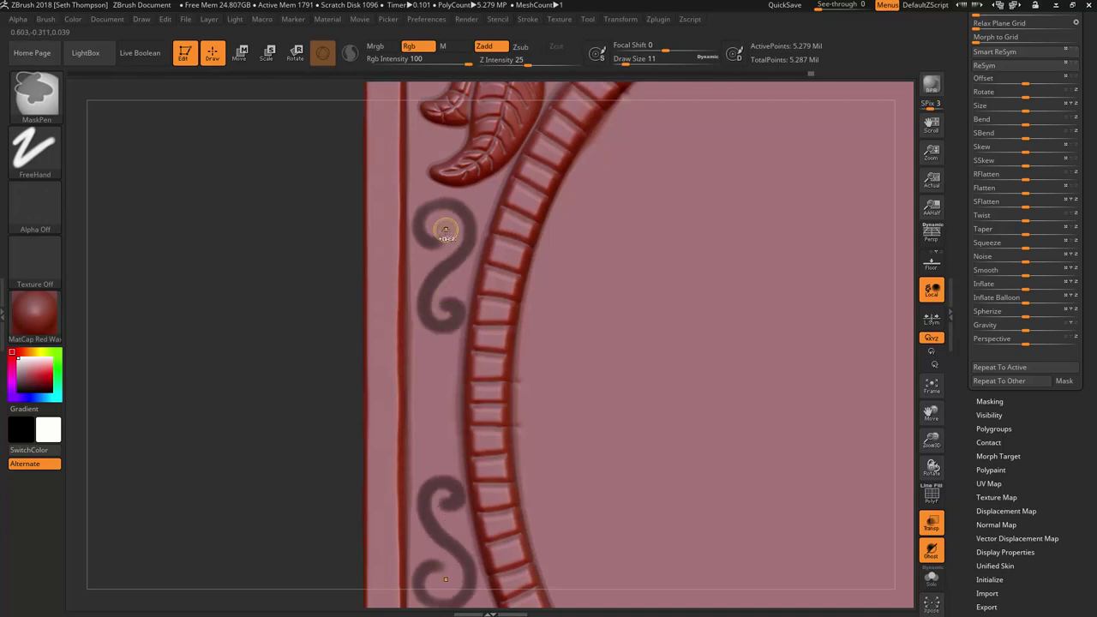
mouse_move(440, 226)
left_mouse_down("ctrl")
mouse_move(438, 244)
mouse_move(421, 216)
mouse_move(473, 218)
left_mouse_up("ctrl")
left_click_drag(426, 297, 426, 218, "ctrl")
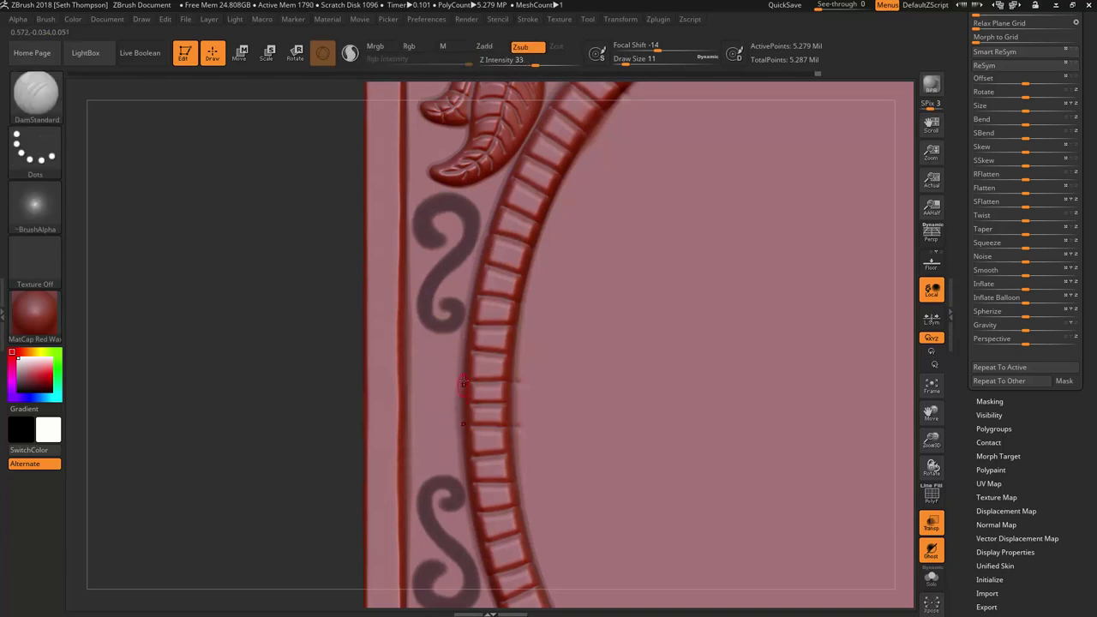
- Extend the scroll mask with a chain of small linked S-curls along the side strip and refine the large scroll's lower curl
right_click_drag(463, 382, 420, 236, "alt")
mouse_move(419, 241)
left_mouse_down("alt")
mouse_move(421, 297)
mouse_move(441, 312)
mouse_move(434, 290)
mouse_move(410, 302)
mouse_move(427, 362)
mouse_move(409, 359)
mouse_move(437, 289)
mouse_move(410, 306)
mouse_move(439, 353)
mouse_move(414, 357)
mouse_move(417, 344)
left_mouse_up("alt")
key("ctrl")
key("ctrl+z")
right_click_drag(440, 150, 448, 226, "alt")
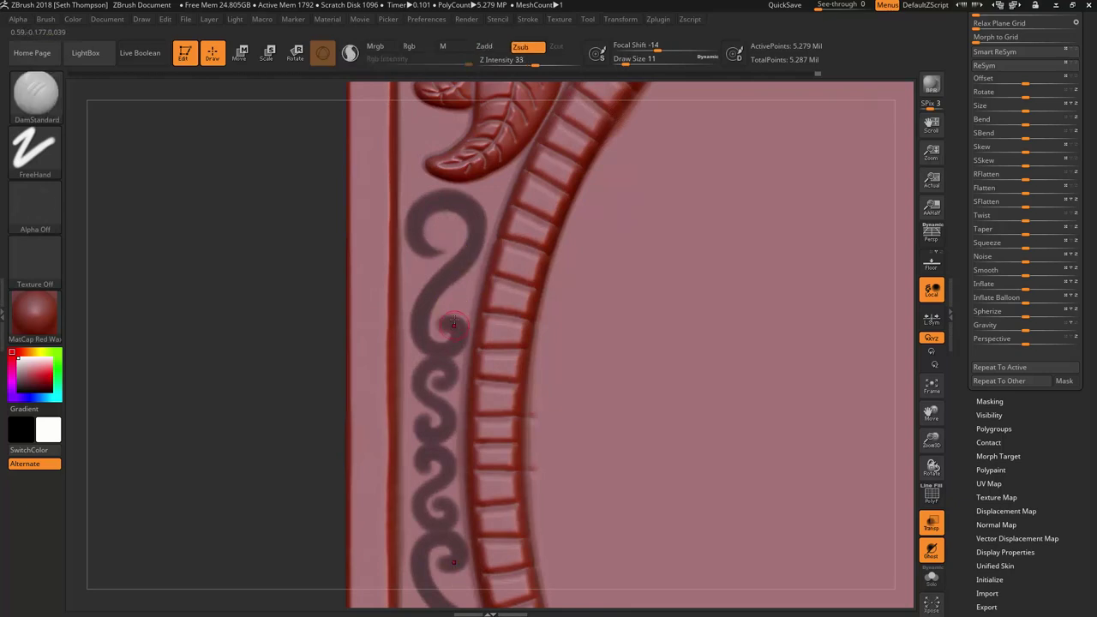
right_click_drag(460, 312, 450, 335, "ctrl")
left_click_drag(445, 343, 428, 346, "ctrl")
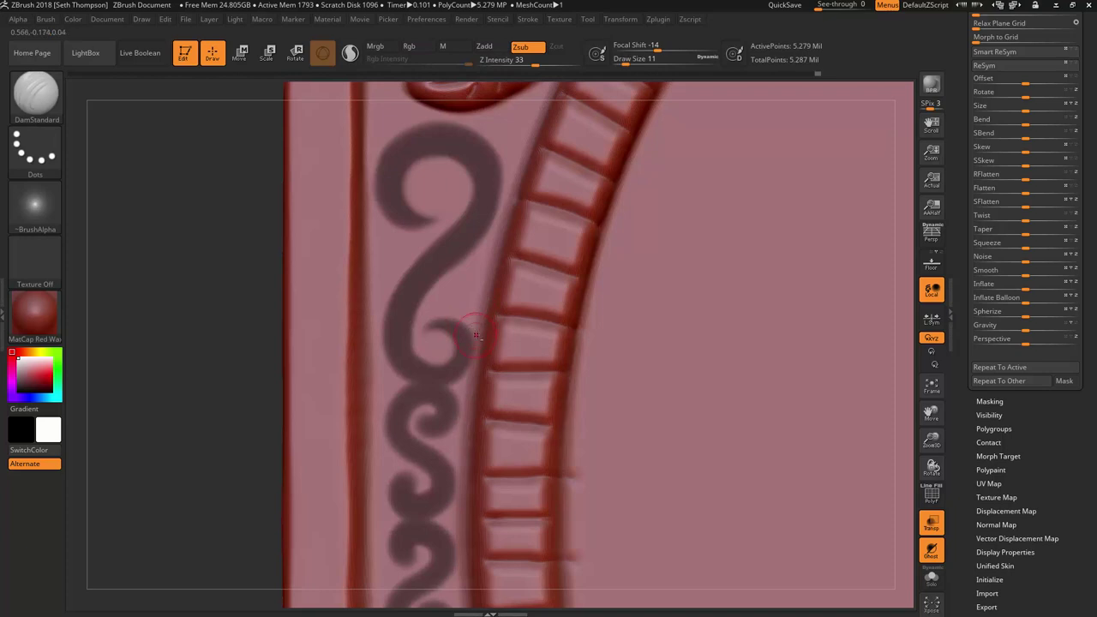
- Reduce the draw size to 6 and refine the curl tips of the small linked S-curl masks midway along the side strip
mouse_move(475, 334)
right_mouse_down("alt")
mouse_move(497, 176)
mouse_move(487, 163)
right_mouse_up("alt")
key("s")
left_click_drag(441, 253, 438, 252)
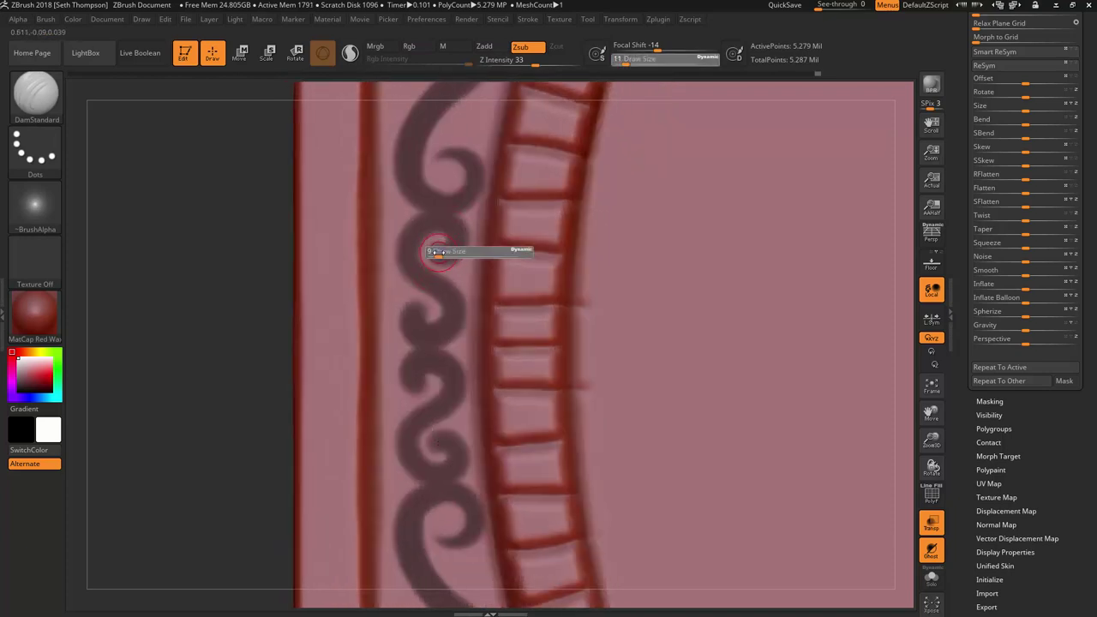
key("ctrl")
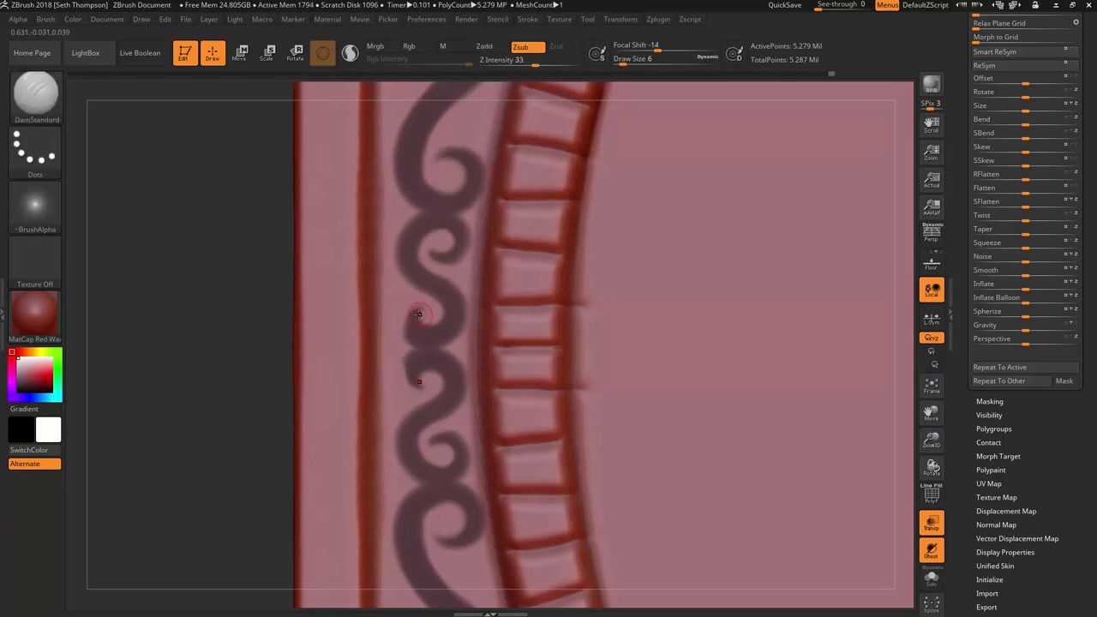
left_click_drag(416, 313, 406, 341, "ctrl")
- Touch up the inner curls of the lower small scrolls and the hooks where the mirrored scroll masks meet
right_click_drag(512, 408, 501, 256, "alt")
left_click_drag(446, 292, 430, 287, "ctrl")
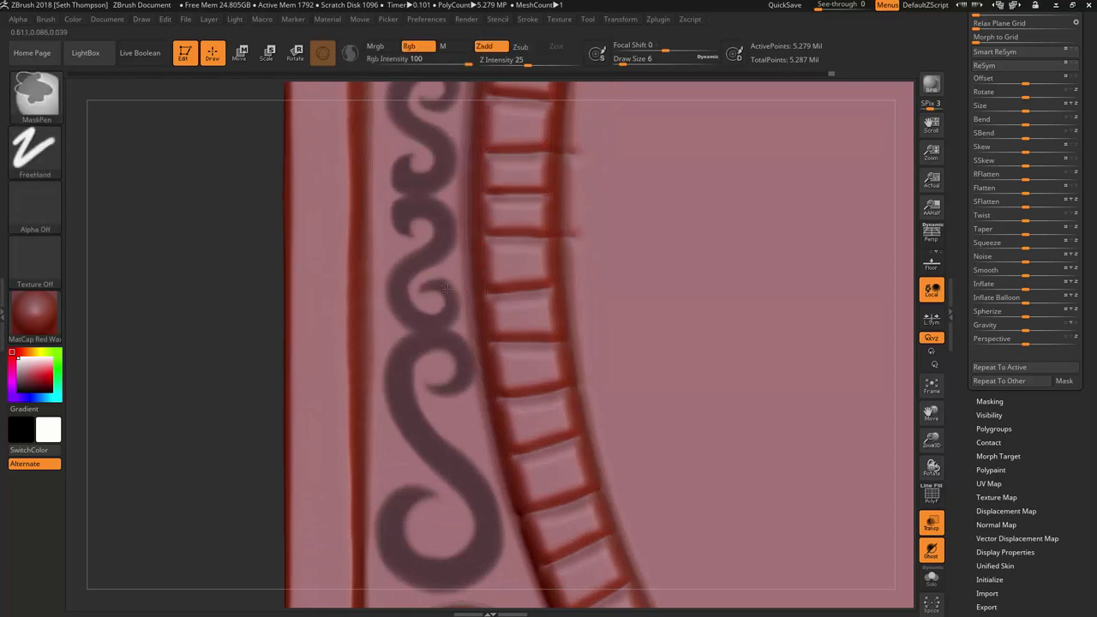
key("shift")
left_click_drag(421, 301, 424, 302, "ctrl")
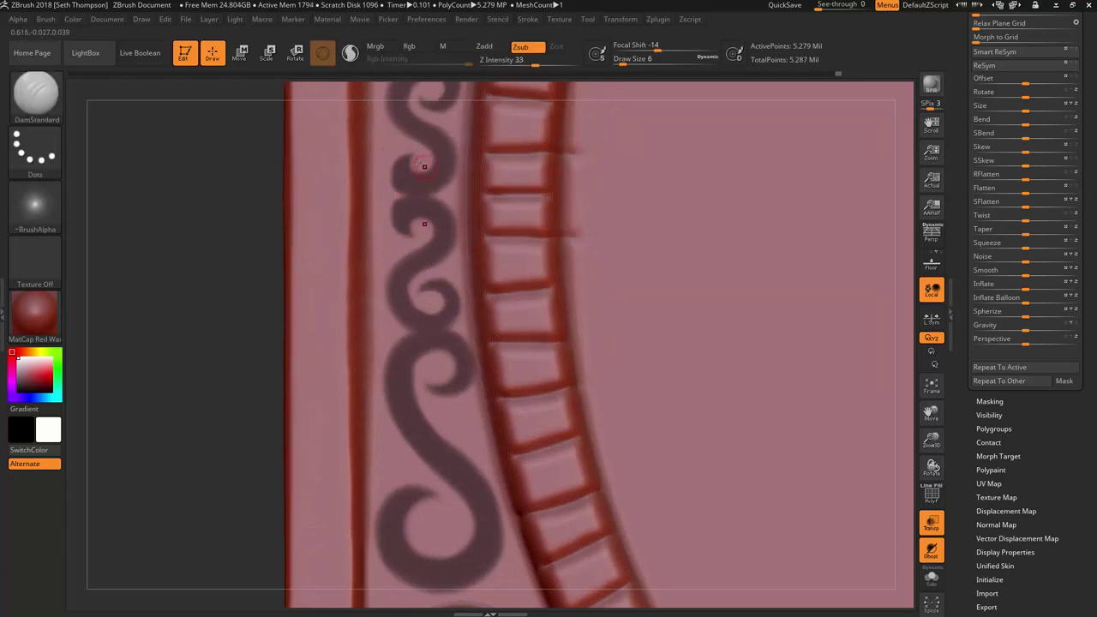
key("ctrl")
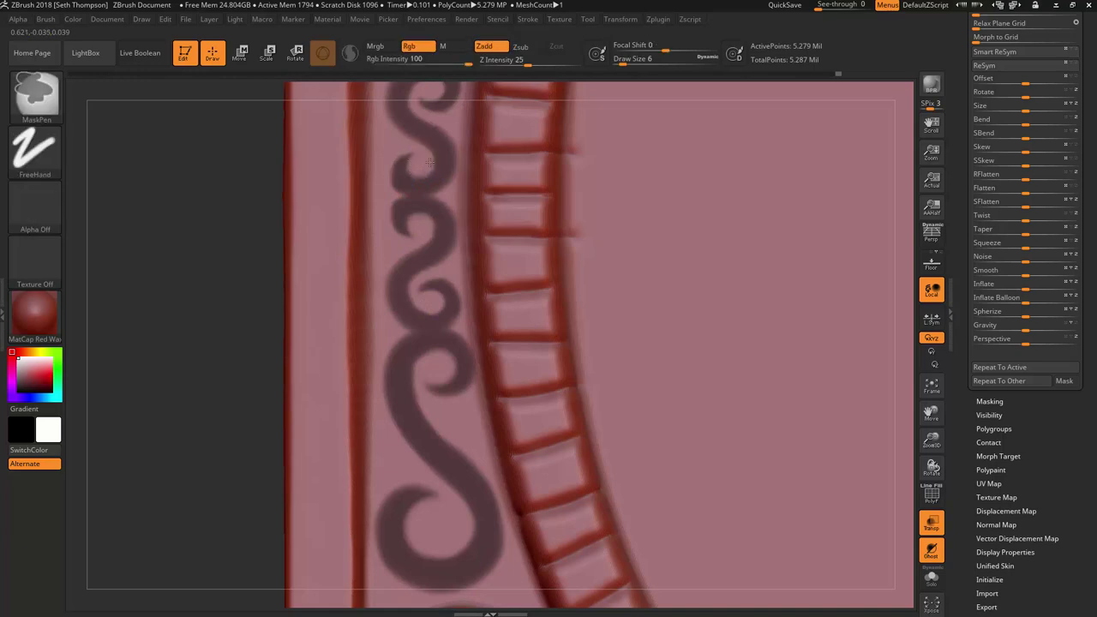
key("ctrl")
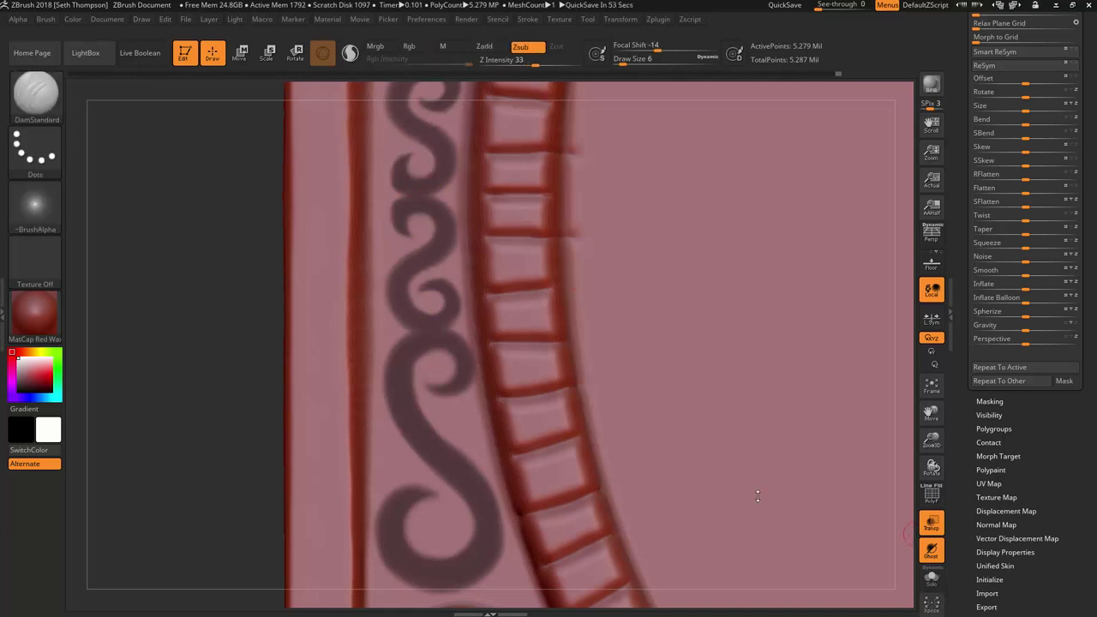
- Mask an S-shaped scroll with a small outer side curl on the top strip between the upper corner leaves, using draw size 11
right_click_drag(576, 315, 415, 459)
right_click_drag(553, 221, 441, 383, "alt")
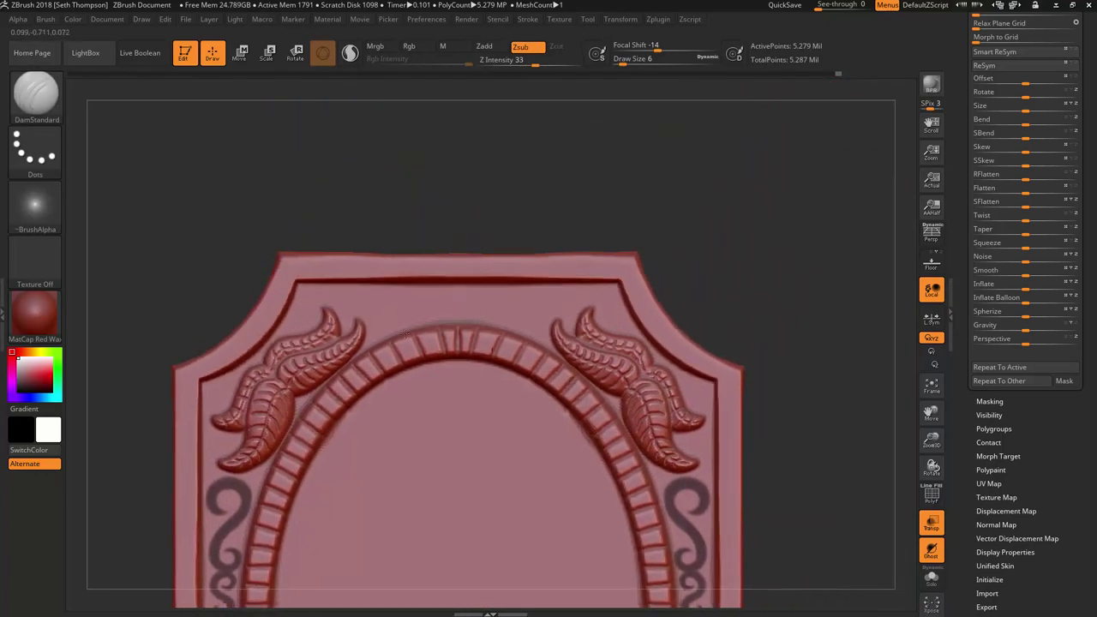
right_click_drag(413, 317, 425, 407, "ctrl")
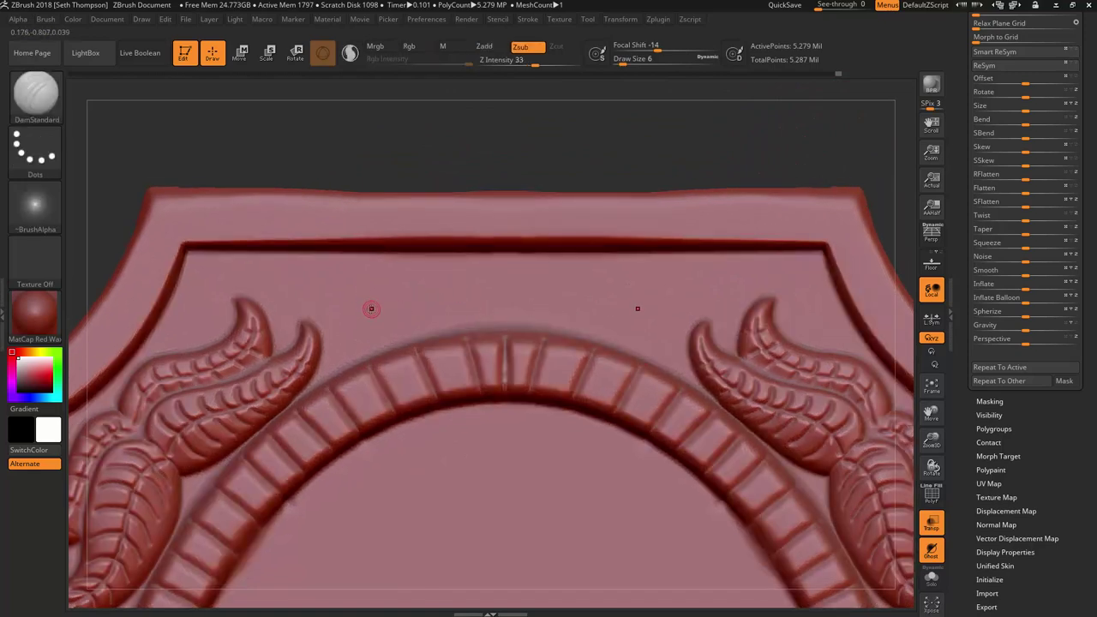
key("s")
mouse_move(371, 309)
left_mouse_down()
mouse_move(382, 309)
mouse_move(369, 309)
mouse_move(381, 320)
mouse_move(366, 302)
mouse_move(382, 330)
mouse_move(359, 341)
mouse_move(338, 324)
mouse_move(365, 303)
mouse_move(386, 317)
mouse_move(364, 339)
mouse_move(335, 326)
mouse_move(351, 281)
mouse_move(395, 281)
mouse_move(463, 310)
mouse_move(490, 288)
mouse_move(463, 260)
mouse_move(461, 285)
left_mouse_up()
key("s")
key("ctrl")
key("ctrl+z")
key("s")
key("ctrl+z")
key("s")
mouse_move(361, 303)
left_mouse_down("ctrl")
mouse_move(385, 309)
mouse_move(323, 307)
mouse_move(350, 273)
mouse_move(392, 276)
mouse_move(458, 307)
mouse_move(454, 284)
mouse_move(360, 264)
mouse_move(334, 279)
mouse_move(324, 309)
left_mouse_up("ctrl")
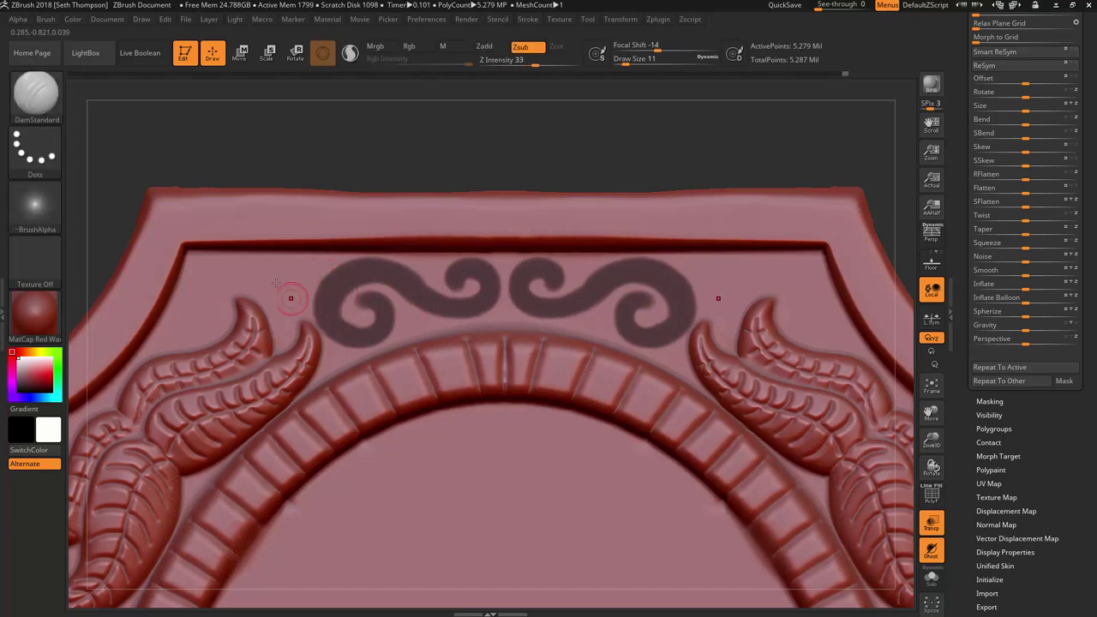
mouse_move(324, 298)
left_mouse_down("ctrl")
mouse_move(287, 296)
mouse_move(274, 282)
mouse_move(277, 265)
mouse_move(288, 269)
left_mouse_up("ctrl")
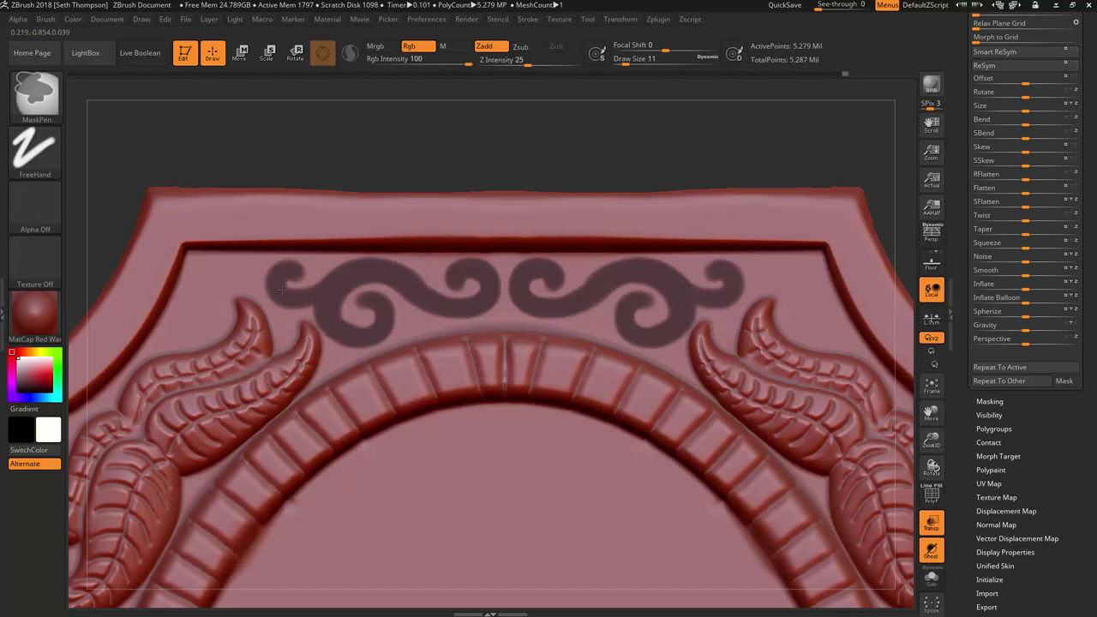
- Reduce the draw size to 5 and taper the curl tips of the top strip's scroll mask into clean points
right_click_drag(380, 285, 480, 337, "alt")
key("s")
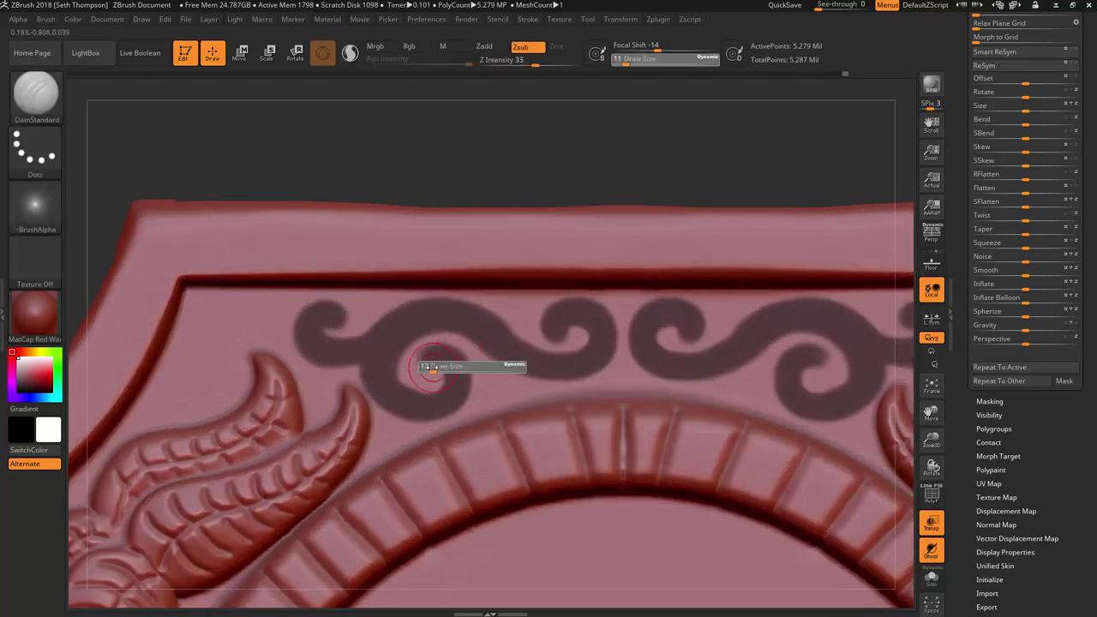
left_click_drag(447, 368, 423, 367)
key("ctrl")
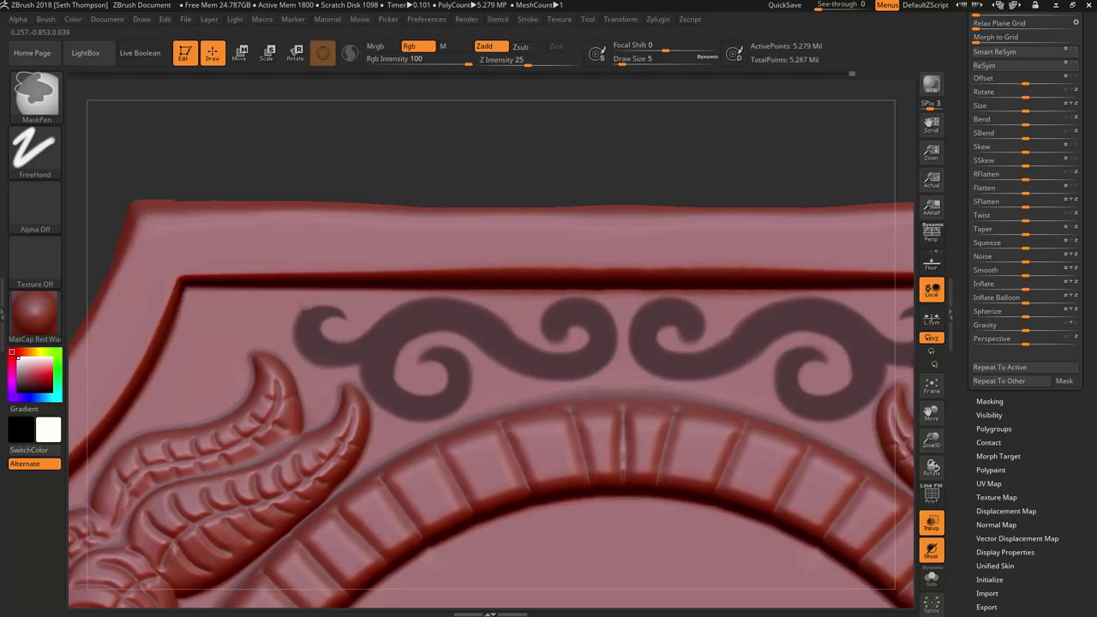
key("ctrl")
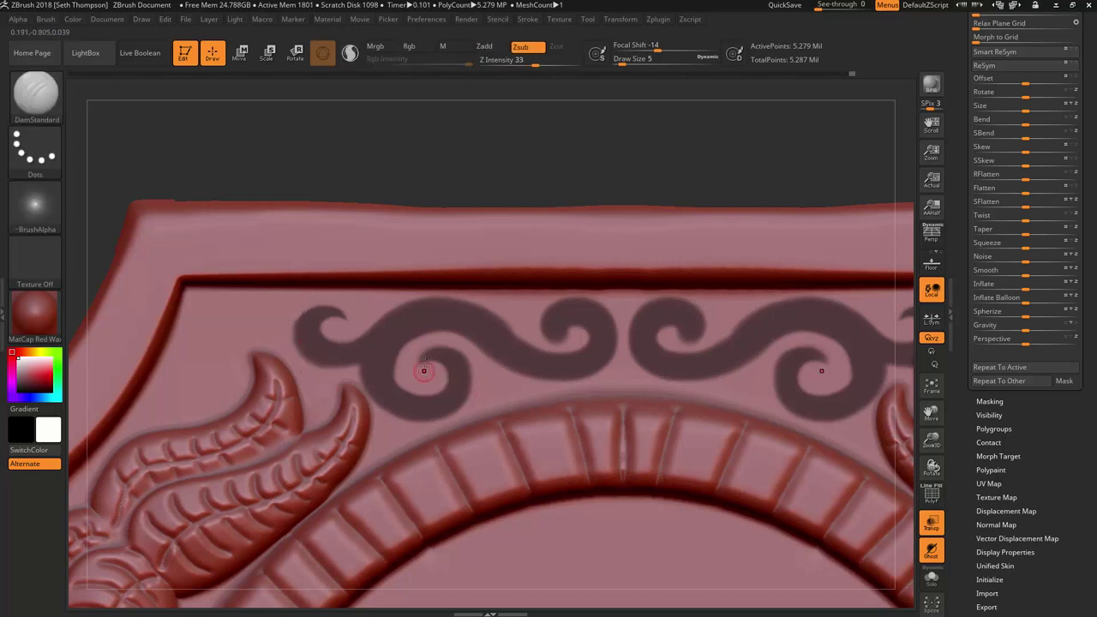
key("ctrl")
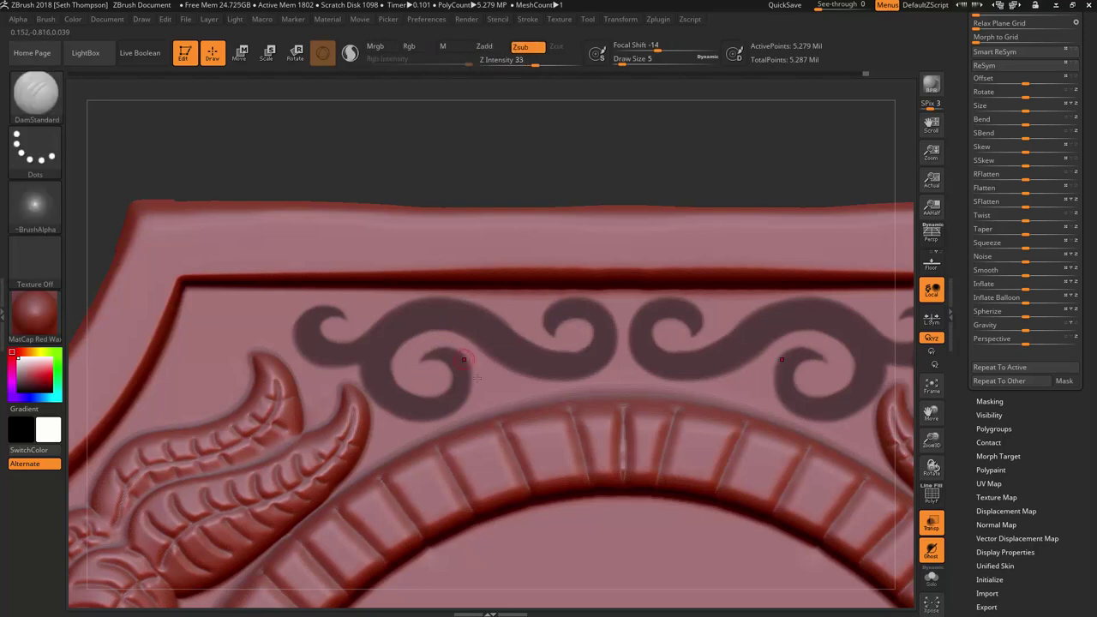
- Clean up the side strip's scroll mask, sharpening the small hooks where the mirrored S-curls meet
right_click_drag(522, 385, 380, 325, "ctrl")
mouse_move(554, 389)
right_mouse_down("alt")
mouse_move(523, 167)
mouse_move(536, 126)
right_mouse_up("alt")
right_click_drag(361, 267, 458, 304, "ctrl")
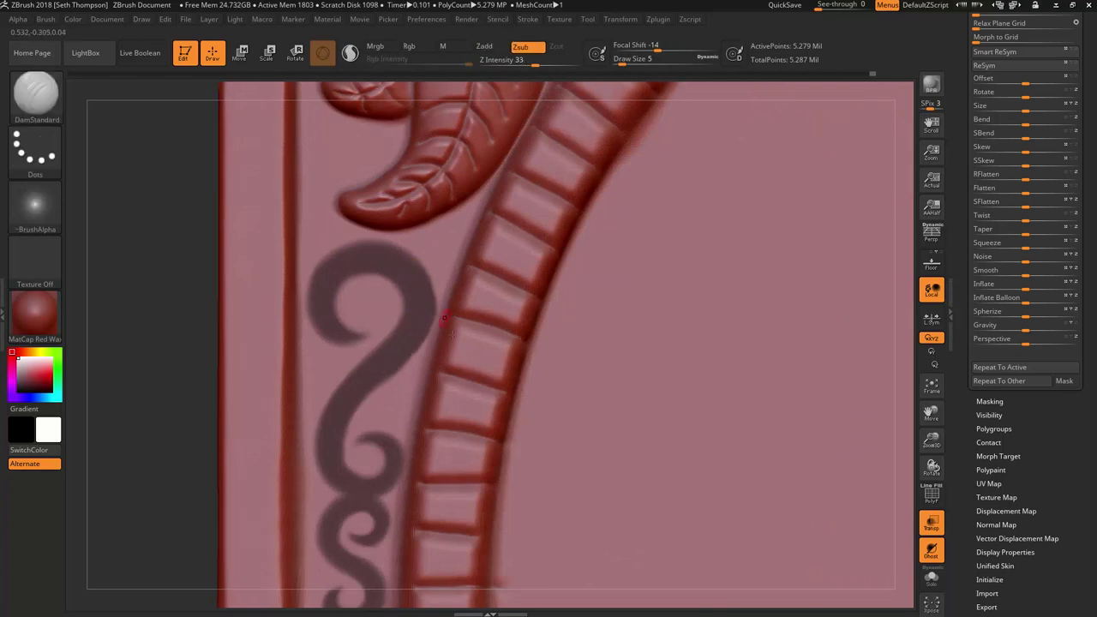
right_click_drag(436, 358, 393, 290, "ctrl")
right_click_drag(439, 452, 457, 317, "alt")
right_click_drag(421, 403, 463, 318, "alt")
mouse_move(397, 285)
left_mouse_down("ctrl")
mouse_move(385, 302)
mouse_move(399, 324)
left_mouse_up("ctrl")
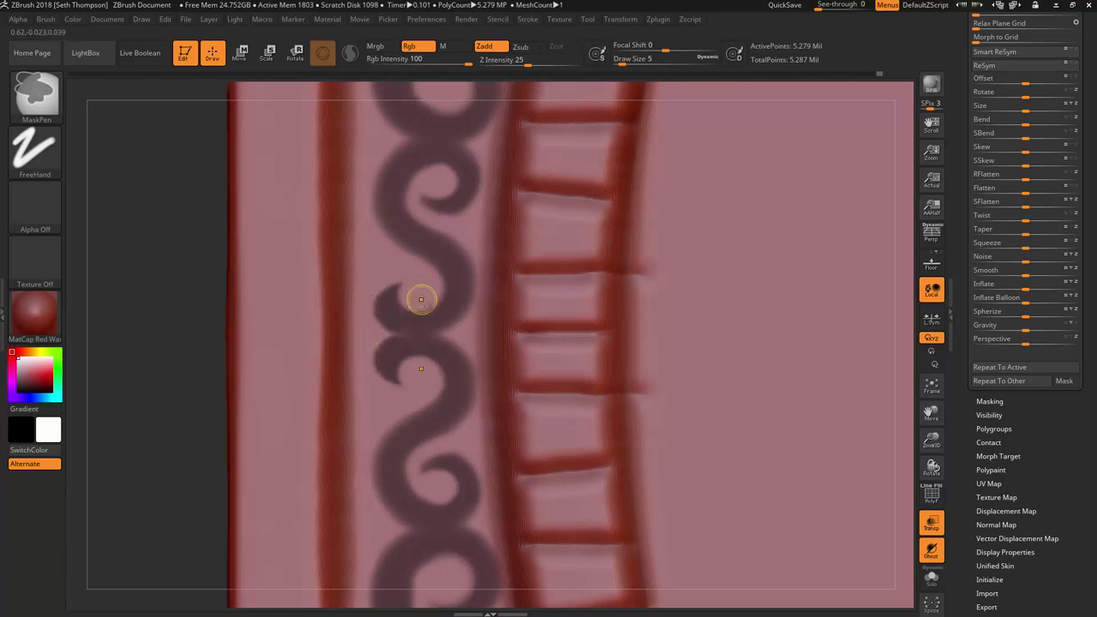
- Invert the mask so that only the painted scrolls around the oval rim are left unmasked
right_click_drag(420, 297, 458, 243, "ctrl")
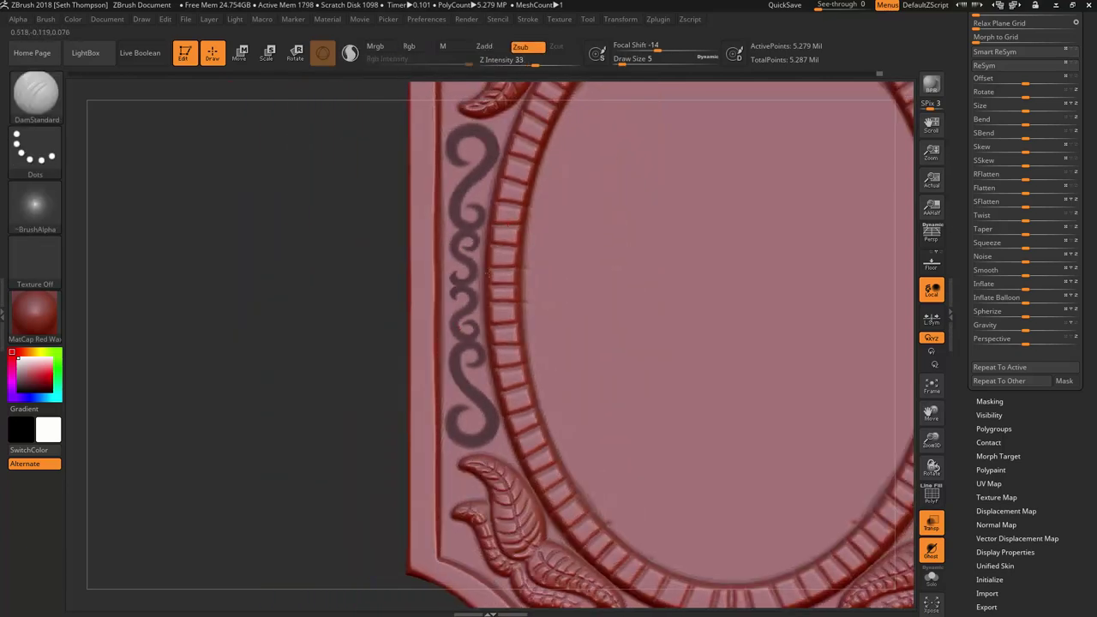
mouse_move(686, 133)
right_mouse_down("alt")
mouse_move(613, 312)
mouse_move(547, 311)
mouse_move(493, 337)
right_mouse_up("alt")
right_click_drag(355, 361, 316, 274, "alt")
mouse_move(231, 336)
right_mouse_down()
mouse_move(446, 341)
mouse_move(242, 345)
right_mouse_up()
key("ctrl")
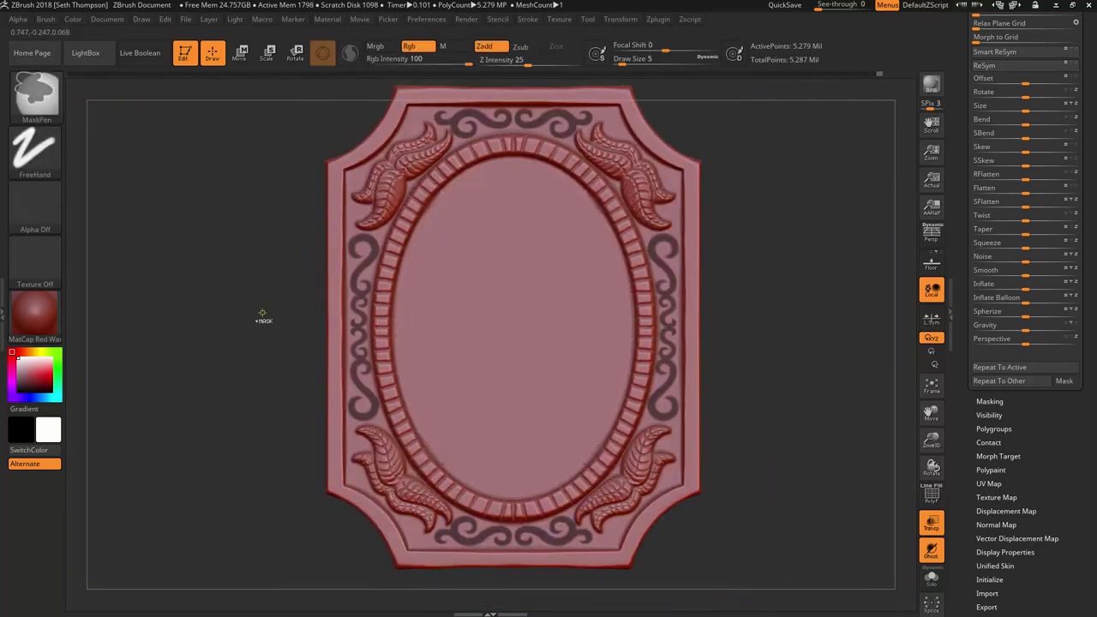
left_click(264, 316, "ctrl")
right_click_drag(343, 272, 360, 297, "ctrl")
right_click_drag(531, 283, 447, 262, "alt")
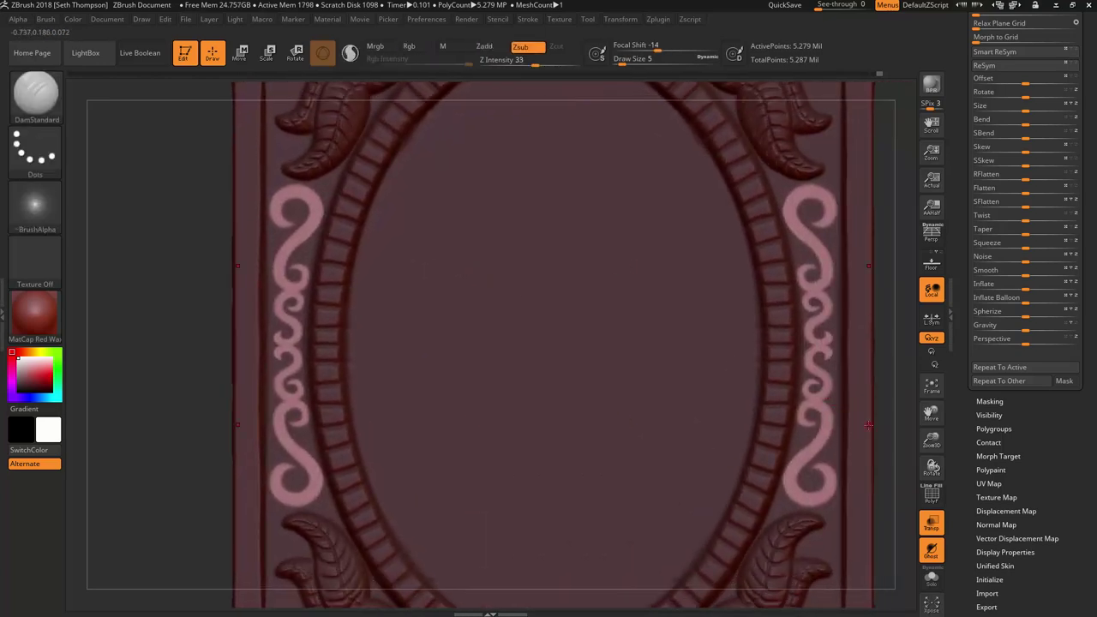
- Raise the unmasked scrolls from the surface with the Inflate deformation
scroll(962, 262, "up", 5)
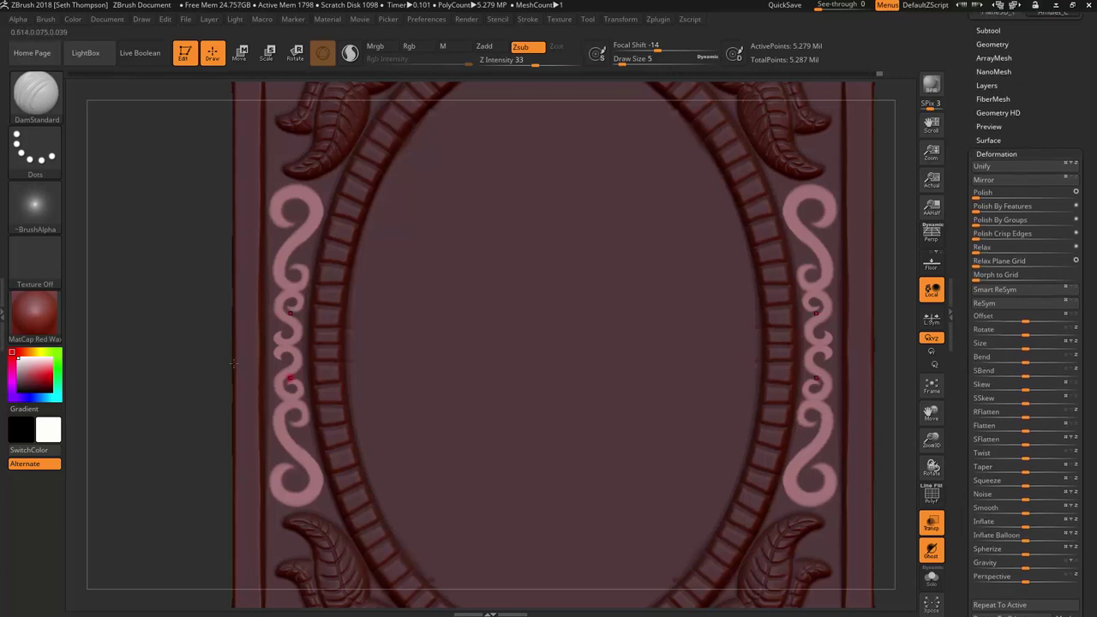
left_click_drag(215, 360, 336, 368)
key("ctrl")
right_click_drag(336, 369, 377, 433, "ctrl")
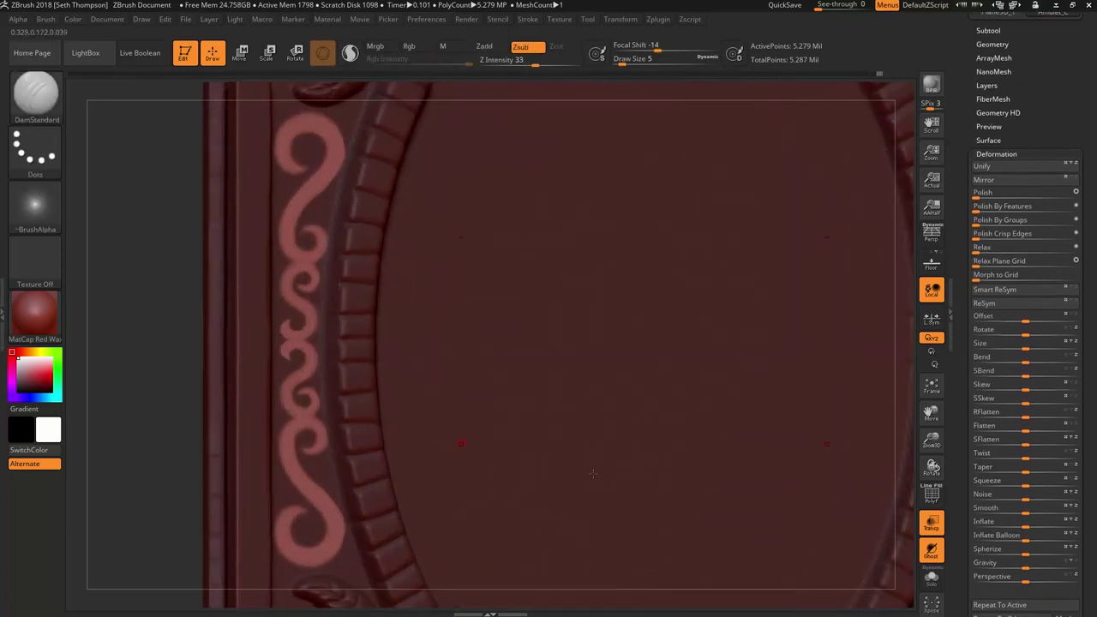
left_click_drag(1023, 524, 1024, 523)
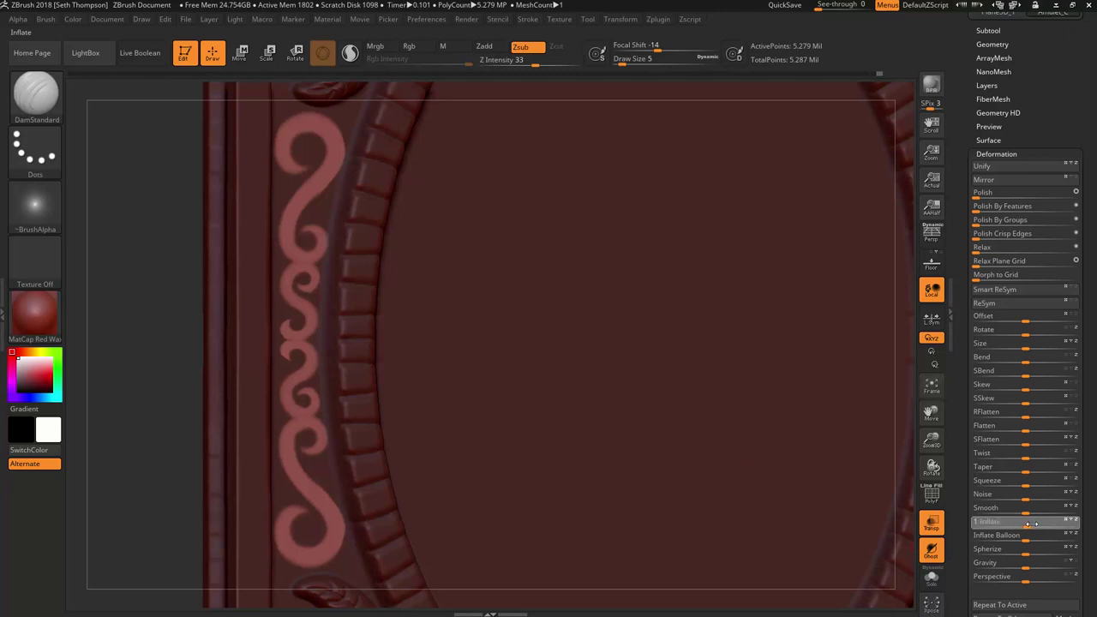
left_click_drag(1032, 523, 1030, 524)
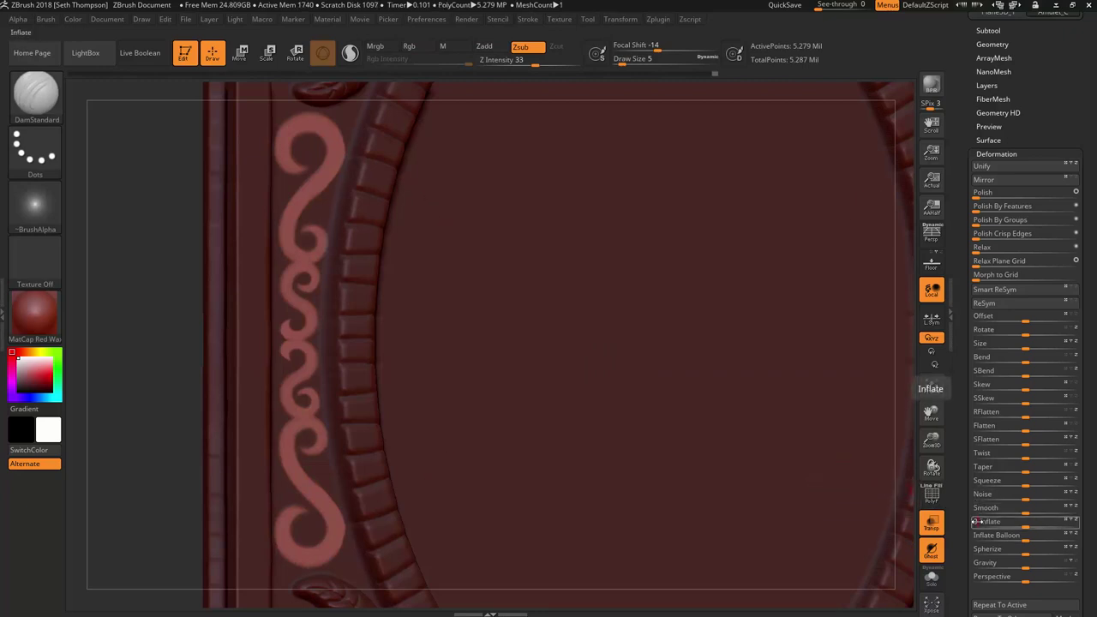
left_click(975, 521)
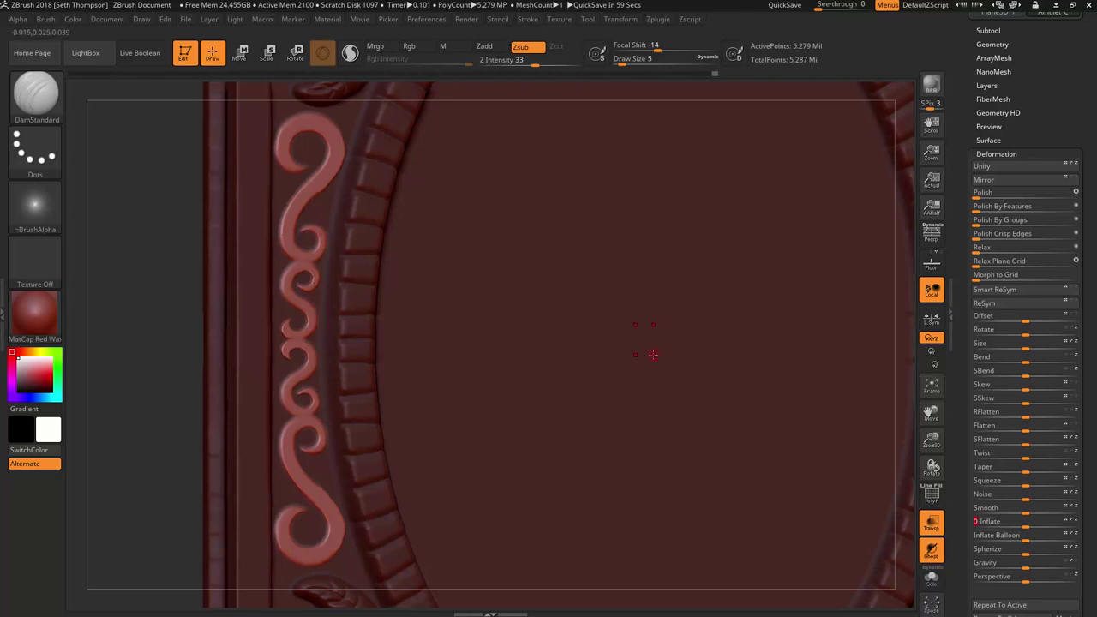
- Round the unmasked scrolls with the Inflate Balloon deformation, undoing the first pass and reapplying it
left_click(974, 536)
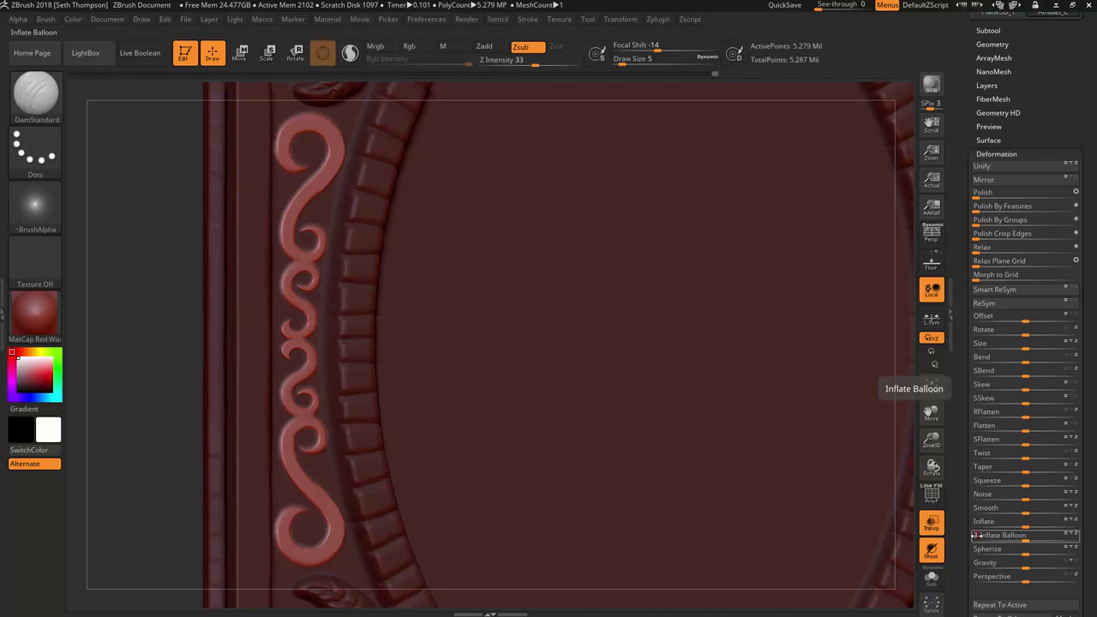
left_click(976, 535)
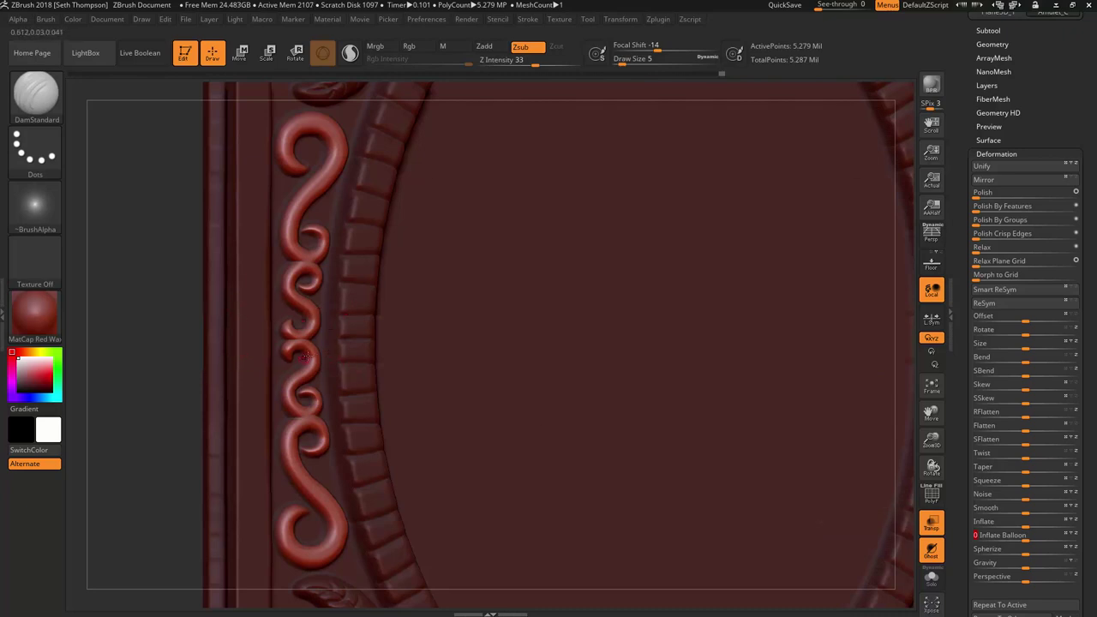
key("ctrl+z")
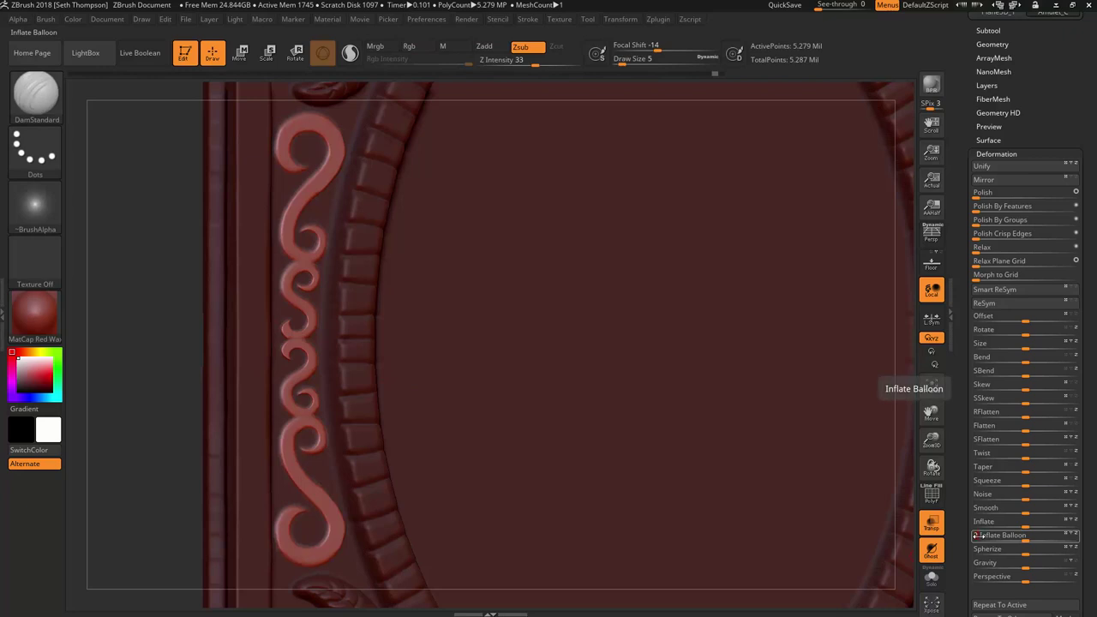
left_click(980, 535)
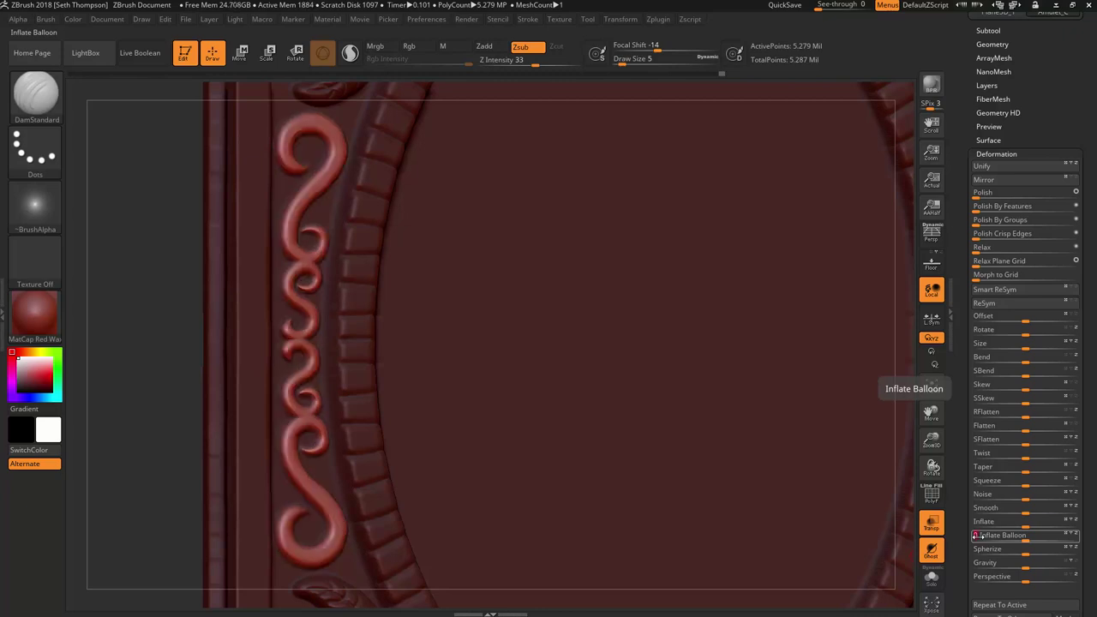
- Inspect the raised scrolls across the amulet with the mask display hidden, and show the mask again
key("f")
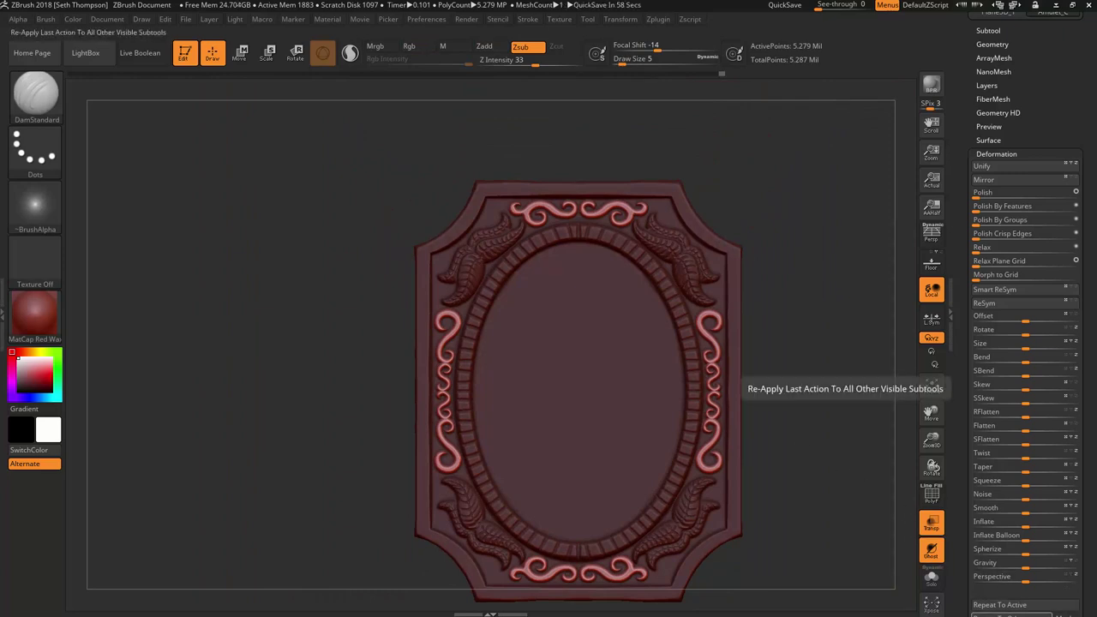
mouse_move(251, 309)
right_mouse_down()
mouse_move(276, 320)
mouse_move(250, 311)
mouse_move(181, 381)
mouse_move(108, 487)
right_mouse_up()
right_click_drag(858, 360, 848, 360, "ctrl")
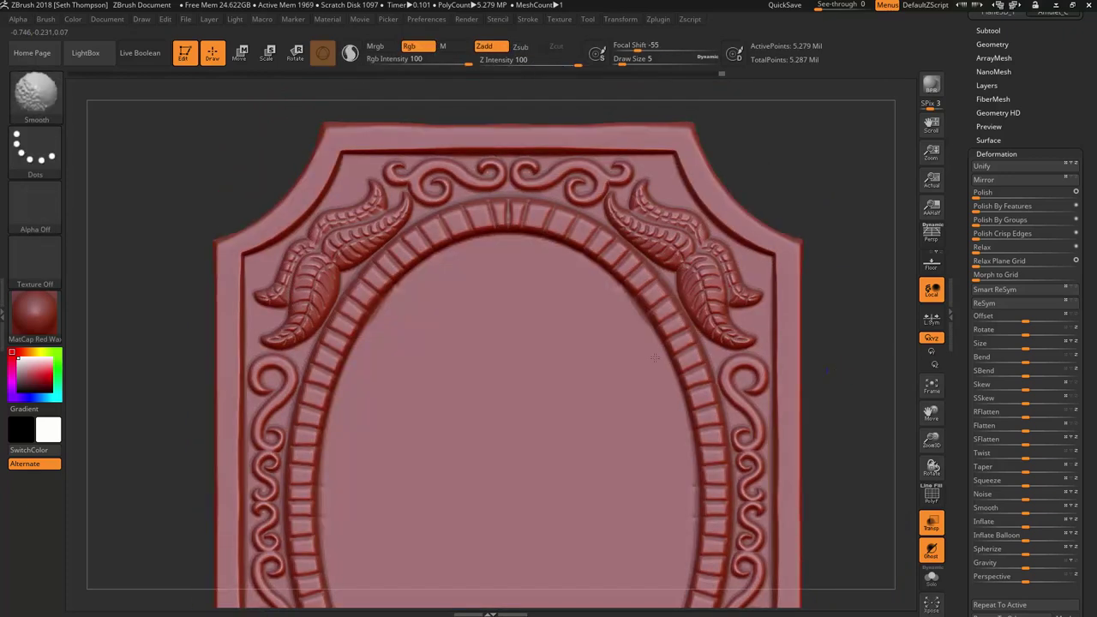
key("shift")
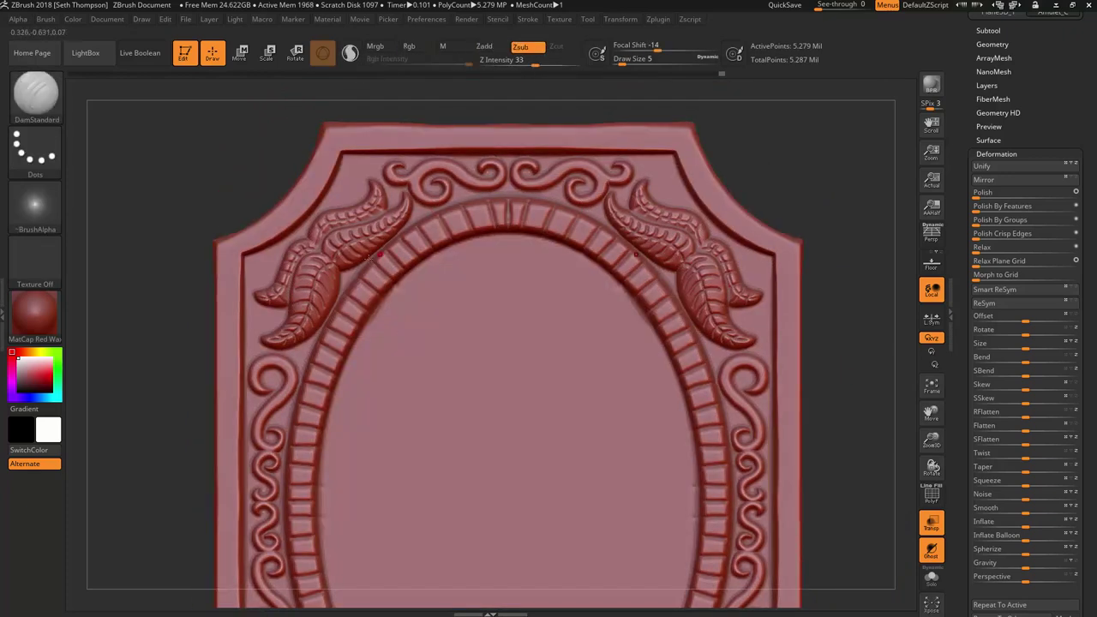
key("ctrl+h")
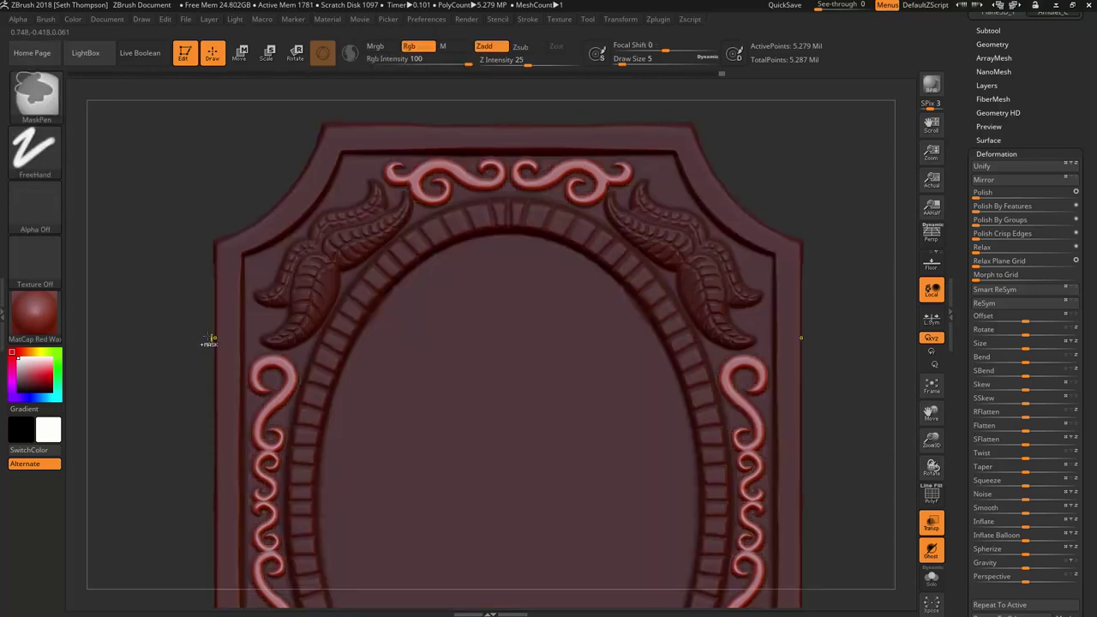
- Invert the mask to protect the raised scrolls, and bring the upper corner's scroll into an angled close view
left_click(198, 335, "ctrl")
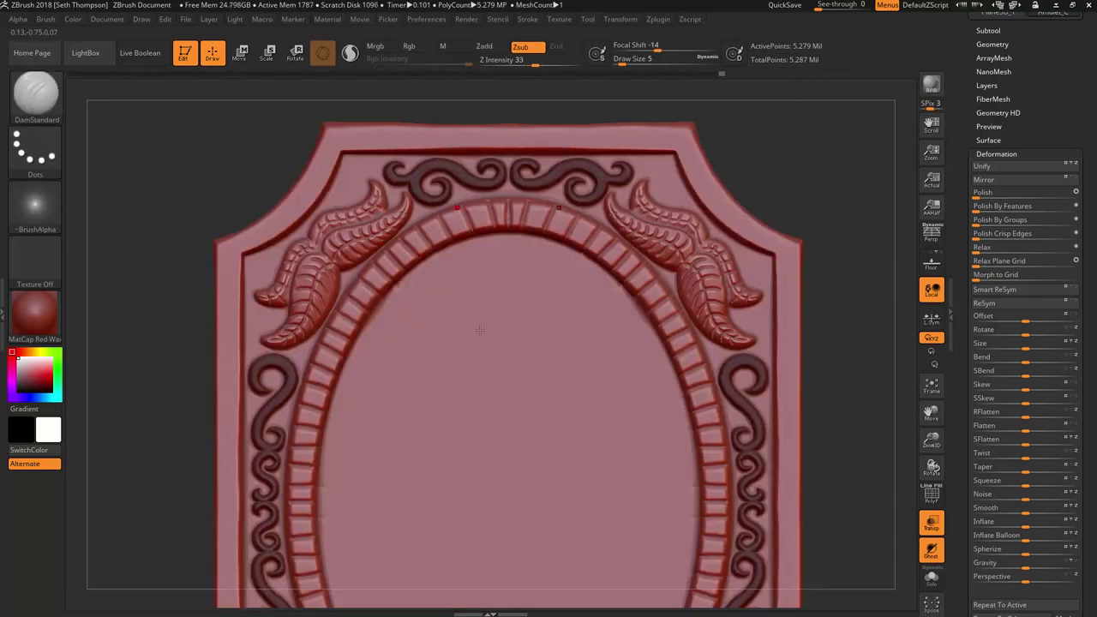
right_click_drag(480, 331, 499, 403, "alt")
mouse_move(339, 273)
right_mouse_down("ctrl")
mouse_move(494, 264)
mouse_move(527, 193)
mouse_move(475, 270)
mouse_move(485, 258)
mouse_move(478, 283)
right_mouse_up("ctrl")
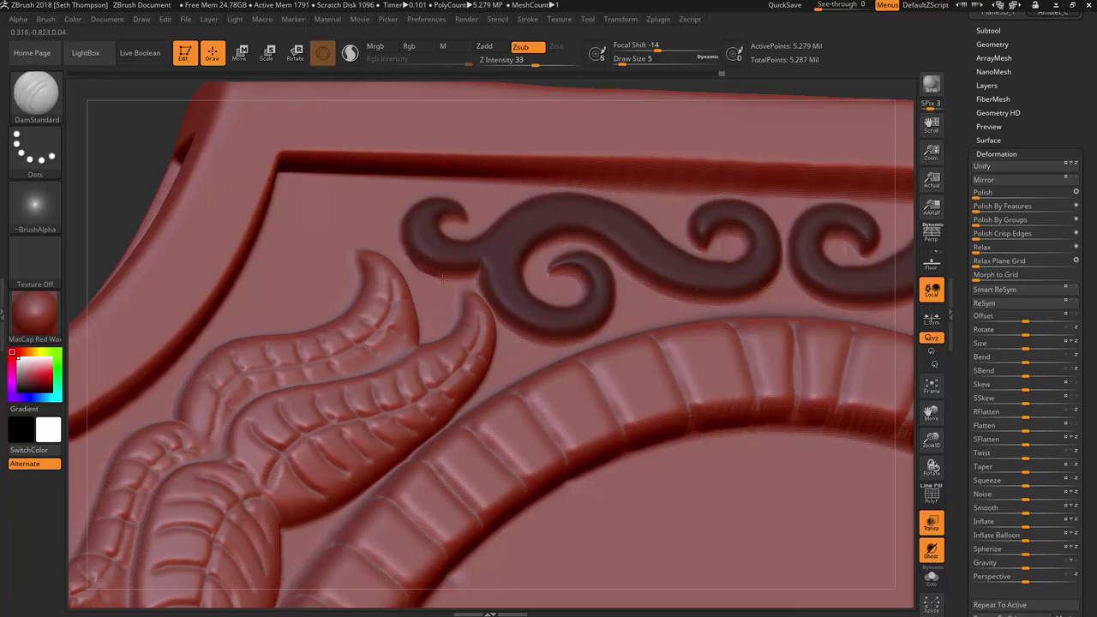
right_click_drag(403, 247, 426, 190)
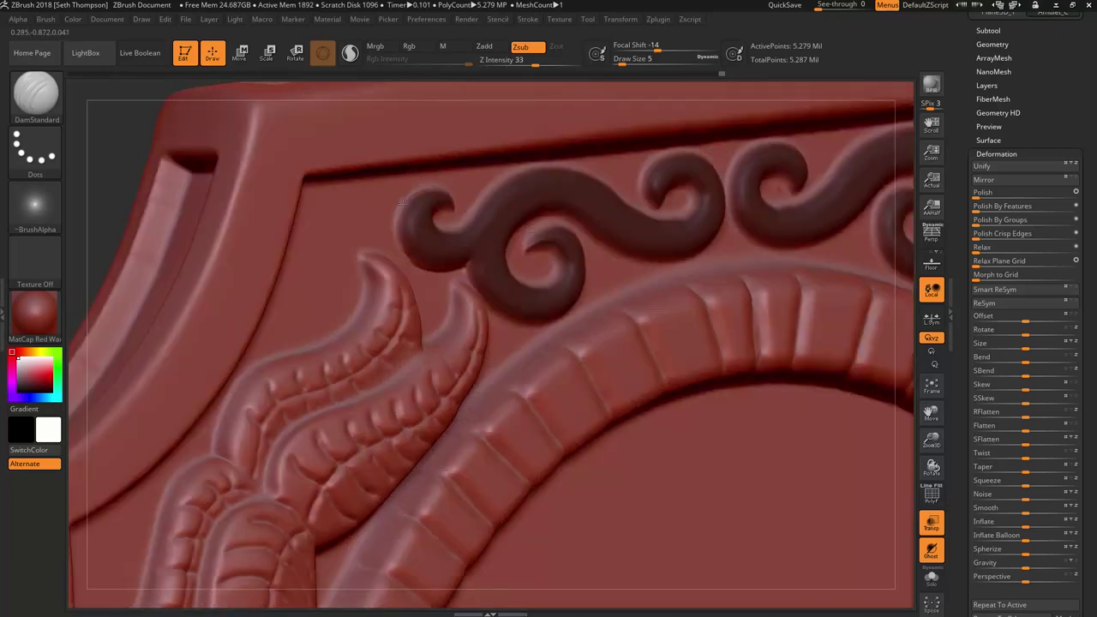
- Carve a groove around the outline of the masked top scroll with the DamStandard brush at draw size 8
key("s")
left_click_drag(402, 233, 408, 233)
right_click_drag(409, 230, 435, 188)
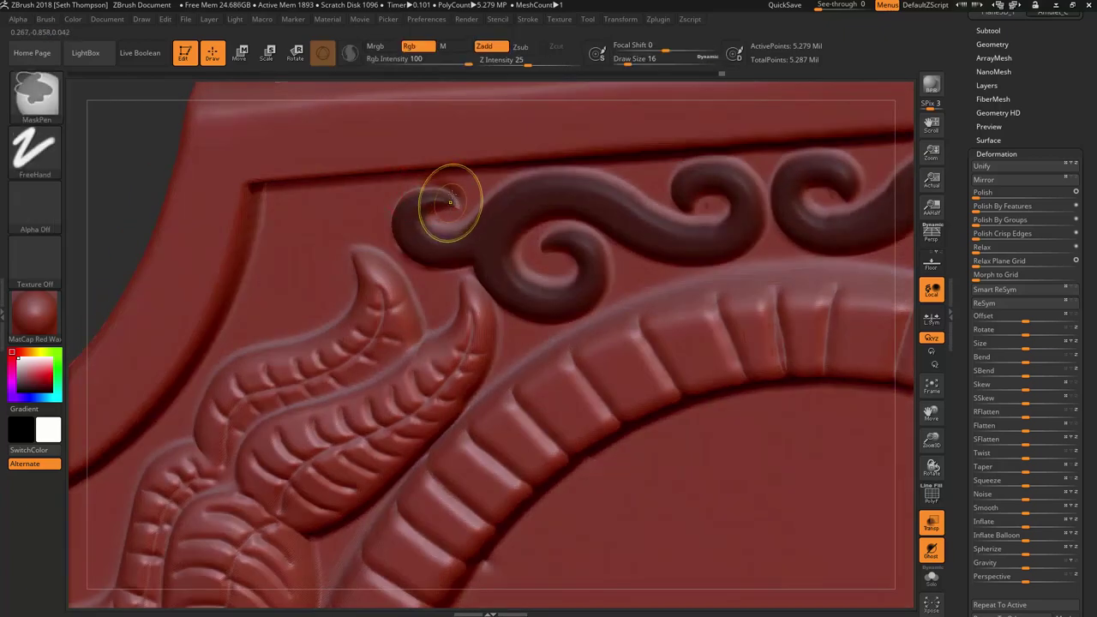
type("s8")
key("Return")
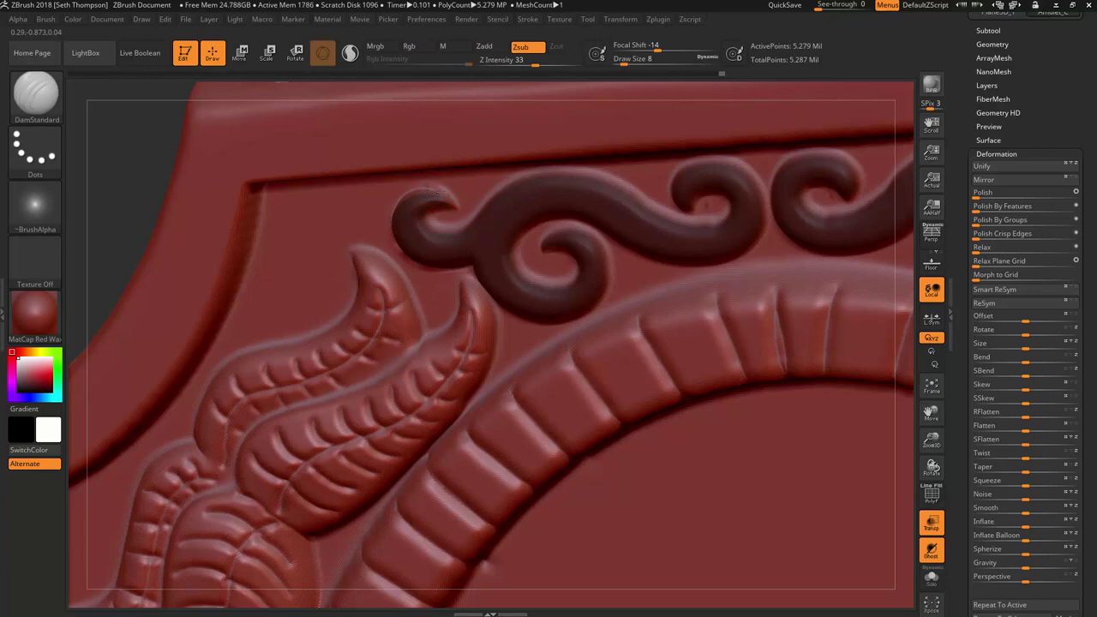
mouse_move(453, 192)
right_mouse_down()
mouse_move(458, 211)
mouse_move(437, 213)
mouse_move(473, 209)
mouse_move(514, 175)
right_mouse_up()
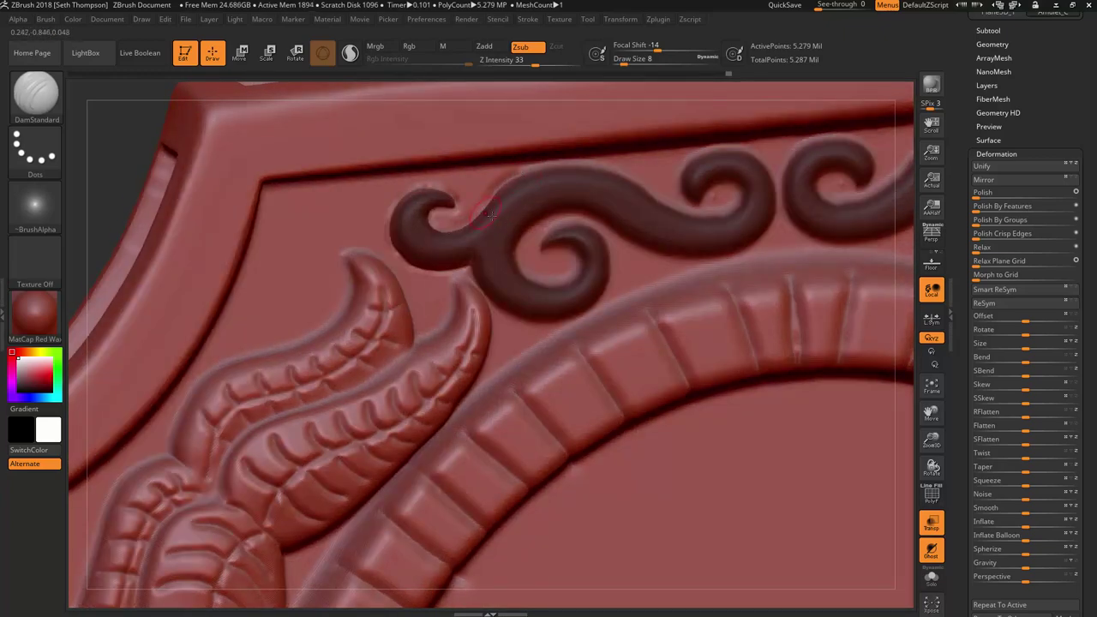
right_click_drag(588, 224, 493, 280)
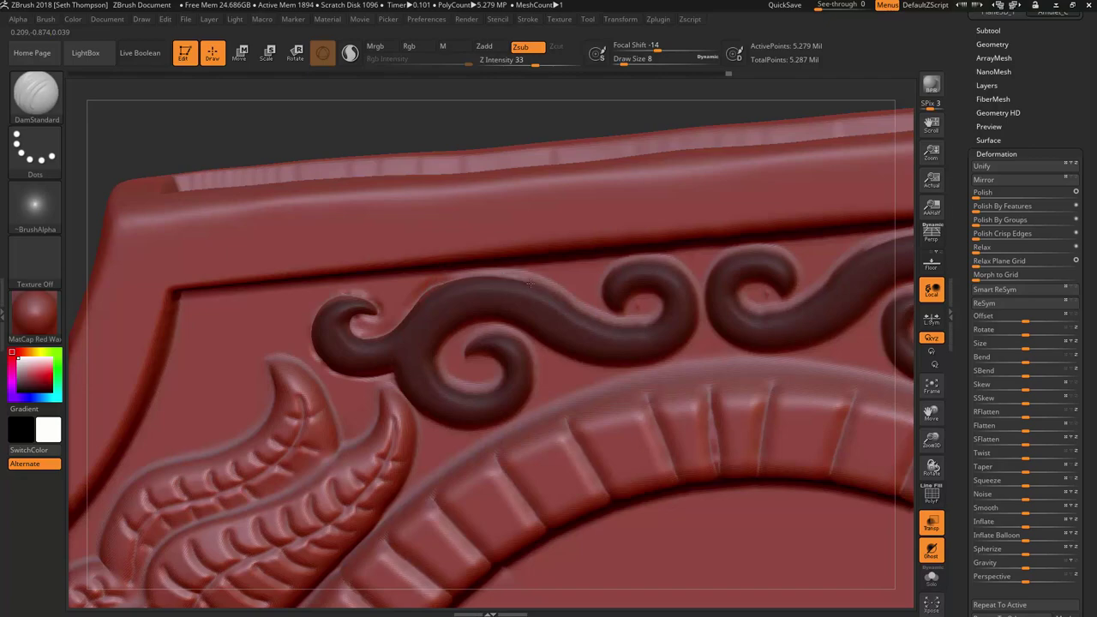
mouse_move(554, 294)
right_mouse_down()
mouse_move(534, 361)
mouse_move(429, 393)
mouse_move(600, 390)
mouse_move(477, 502)
mouse_move(486, 245)
right_mouse_up()
right_click_drag(425, 380, 497, 400)
- Clear the mask from the scrolls and bring the whole amulet into a front view
right_click_drag(531, 253, 225, 408)
left_click_drag(226, 409, 233, 422, "ctrl")
mouse_move(233, 422)
right_mouse_down()
mouse_move(541, 448)
mouse_move(532, 384)
right_mouse_up()
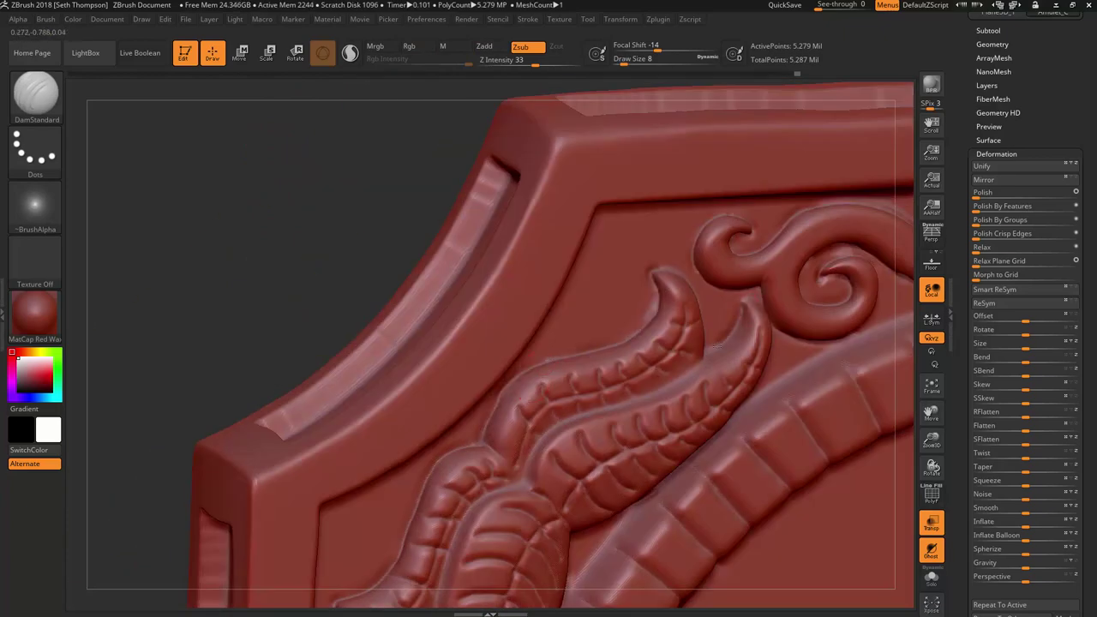
right_click_drag(707, 338, 717, 310)
left_click_drag(717, 310, 722, 347)
right_click_drag(722, 346, 925, 549)
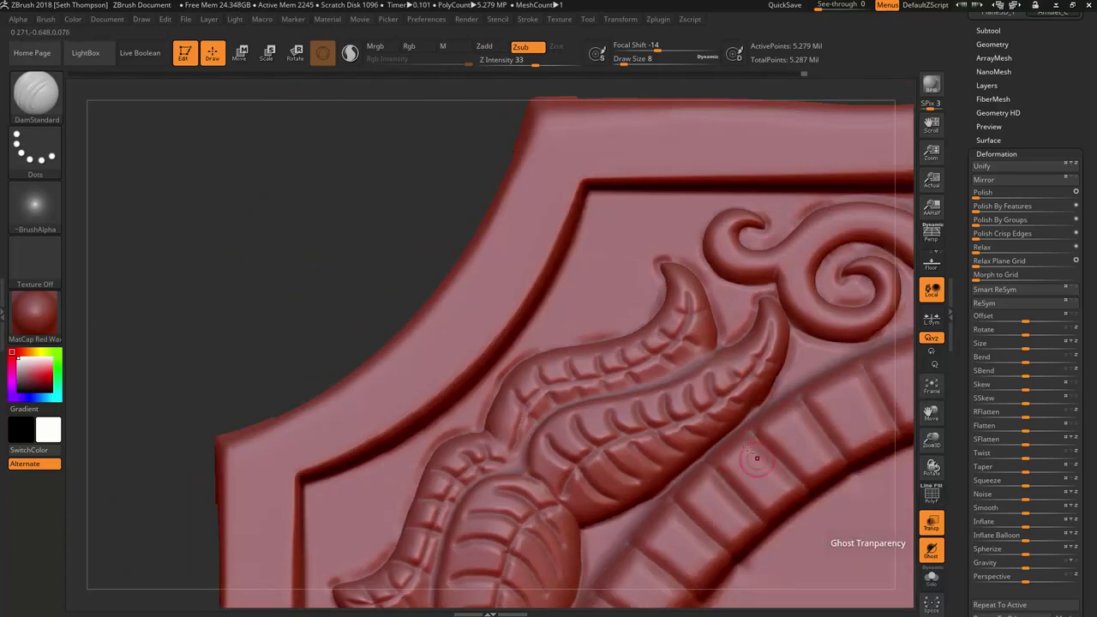
mouse_move(757, 457)
right_mouse_down("alt")
mouse_move(572, 345)
mouse_move(571, 328)
mouse_move(580, 348)
mouse_move(438, 204)
right_mouse_up("alt")
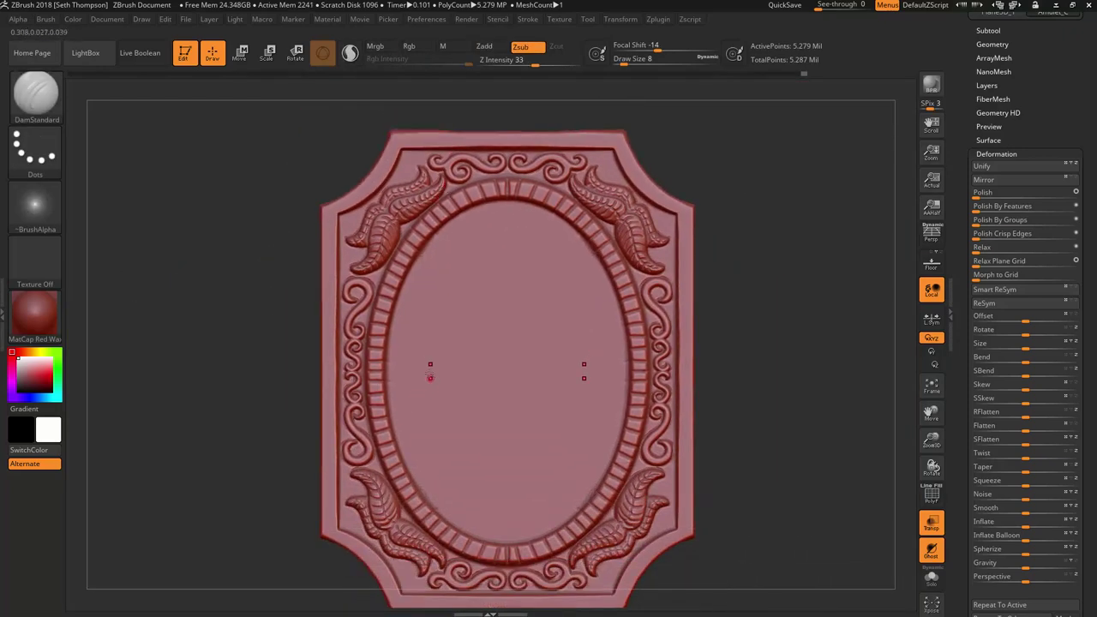
- Smooth the surface around the large upper curl of the side scroll ornament
mouse_move(431, 338)
right_mouse_down()
mouse_move(461, 295)
mouse_move(497, 313)
mouse_move(463, 318)
mouse_move(549, 341)
mouse_move(778, 352)
right_mouse_up()
right_click_drag(510, 353, 518, 247, "alt")
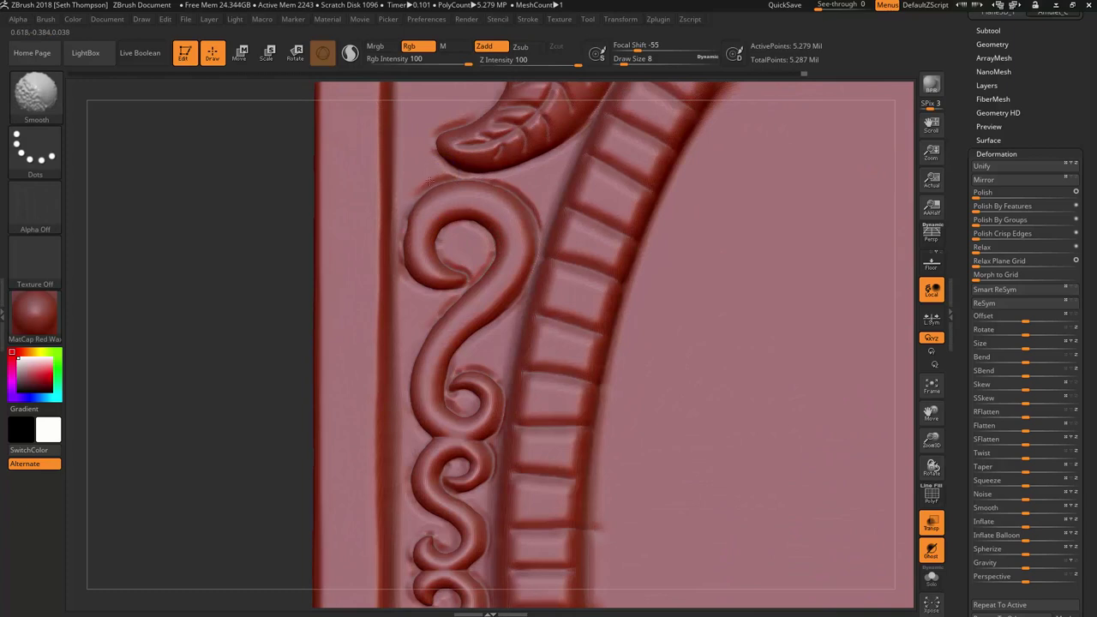
left_click_drag(452, 307, 454, 303, "shift")
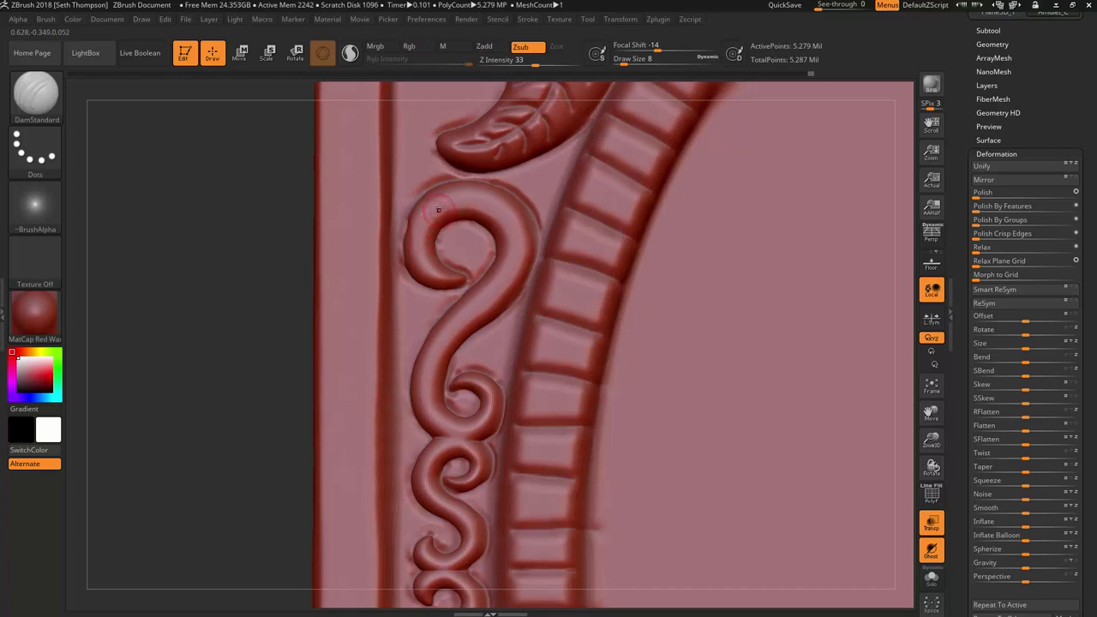
key("shift")
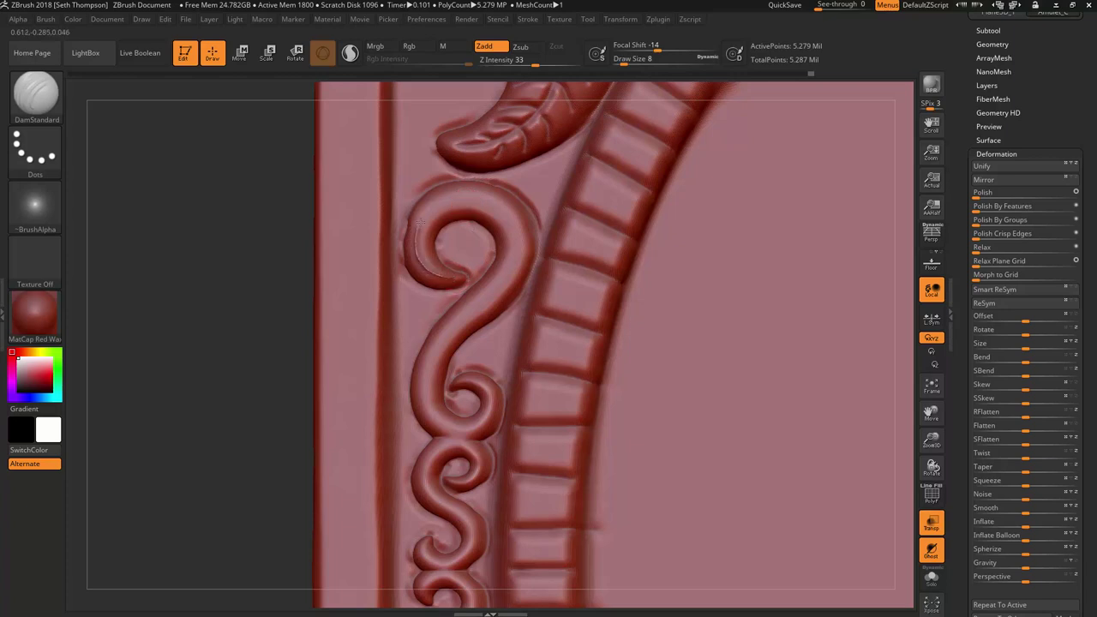
- Raise ridges along the side scrolls with DamStandard in Zadd mode at draw size 22, undoing the trial strokes
left_click_drag(423, 220, 426, 215)
key("ctrl+z")
right_click_drag(477, 212, 436, 228, "ctrl")
key("s")
mouse_move(454, 245)
left_mouse_down()
mouse_move(443, 234)
mouse_move(473, 203)
mouse_move(496, 213)
left_mouse_up()
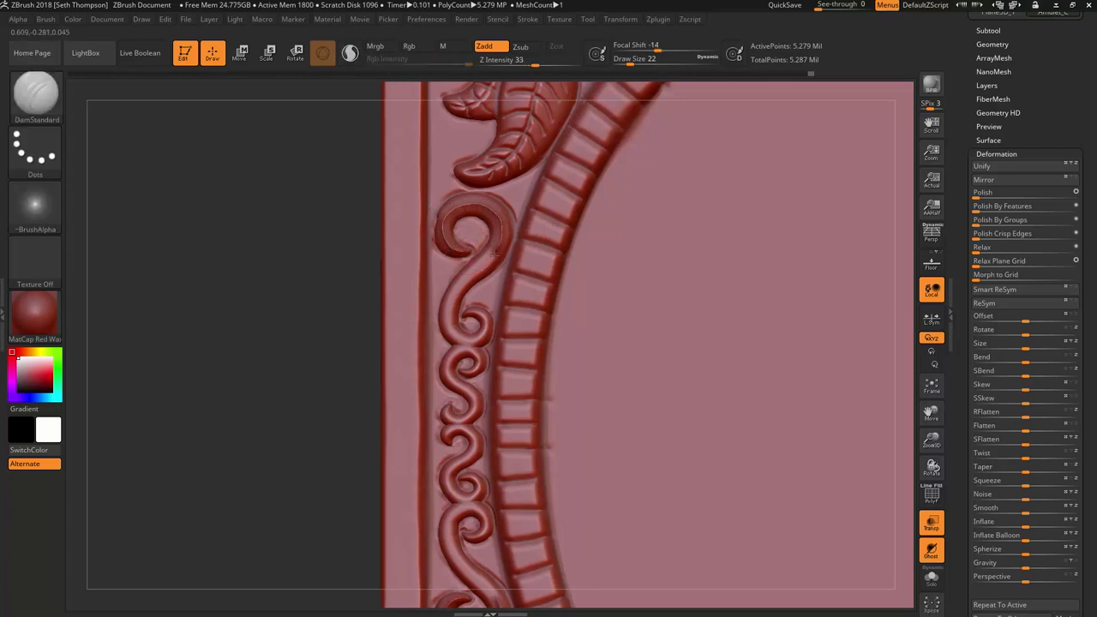
key("ctrl")
key("ctrl+z")
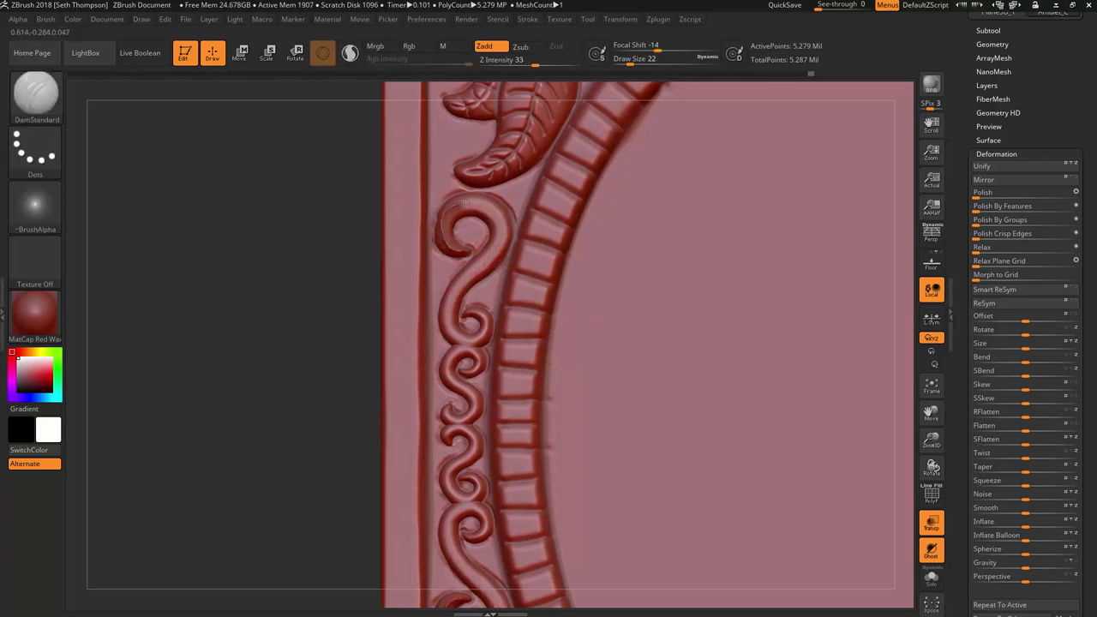
mouse_move(468, 203)
left_mouse_down()
mouse_move(485, 207)
mouse_move(500, 248)
mouse_move(454, 311)
mouse_move(451, 333)
mouse_move(473, 345)
mouse_move(485, 323)
mouse_move(468, 319)
left_mouse_up()
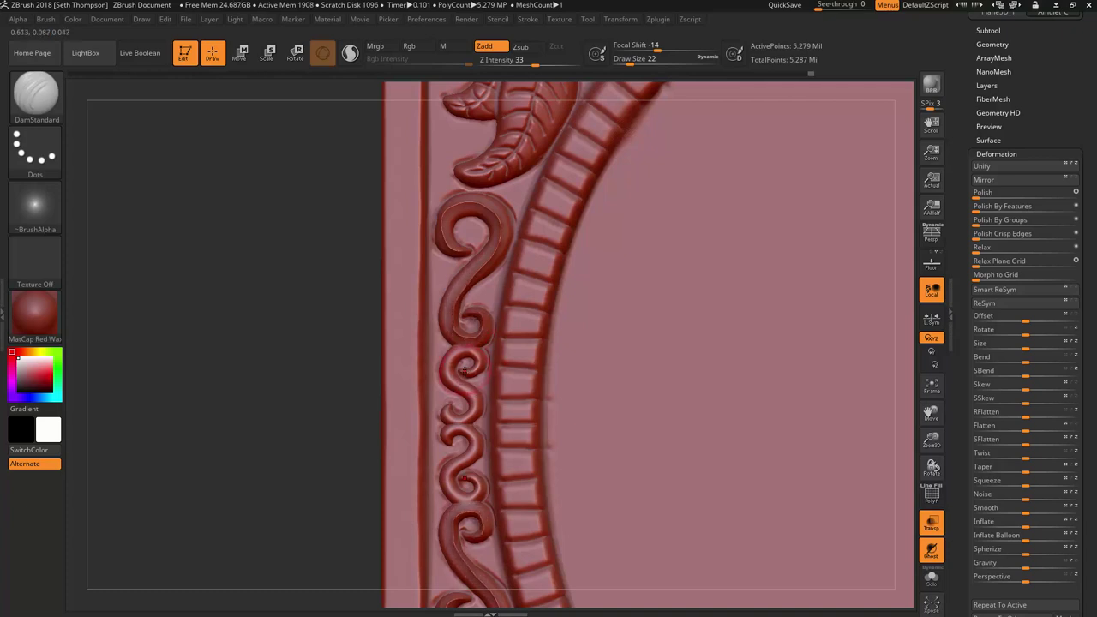
mouse_move(463, 371)
left_mouse_down()
mouse_move(476, 365)
mouse_move(461, 353)
mouse_move(448, 372)
mouse_move(468, 433)
mouse_move(446, 414)
left_mouse_up()
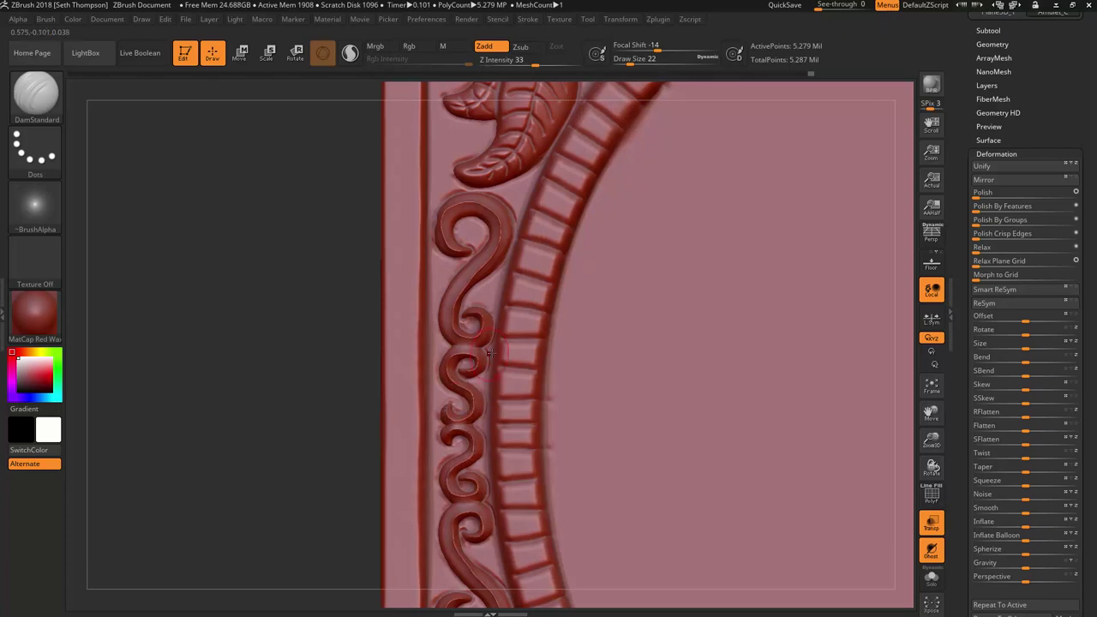
- Raise matching ridges along the scrolls above the oval rim and check their relief at an angle
right_click_drag(741, 182, 499, 396, "alt")
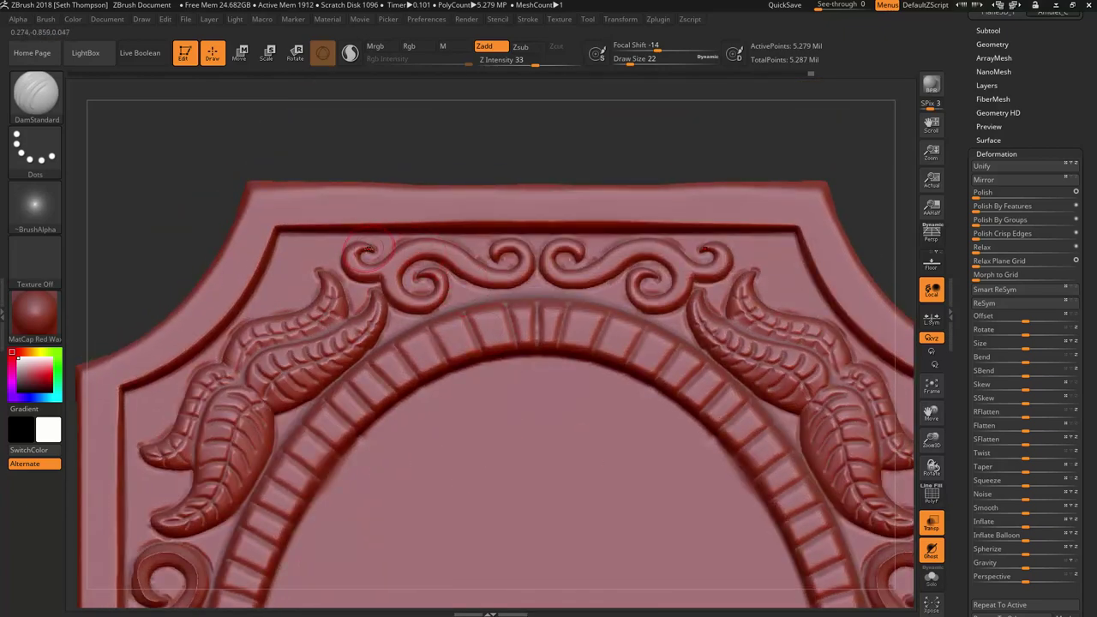
mouse_move(369, 249)
left_mouse_down()
mouse_move(354, 249)
mouse_move(351, 266)
mouse_move(373, 273)
mouse_move(394, 256)
mouse_move(446, 249)
mouse_move(518, 273)
mouse_move(525, 253)
mouse_move(506, 246)
mouse_move(425, 285)
mouse_move(410, 248)
mouse_move(394, 293)
mouse_move(439, 290)
left_mouse_up()
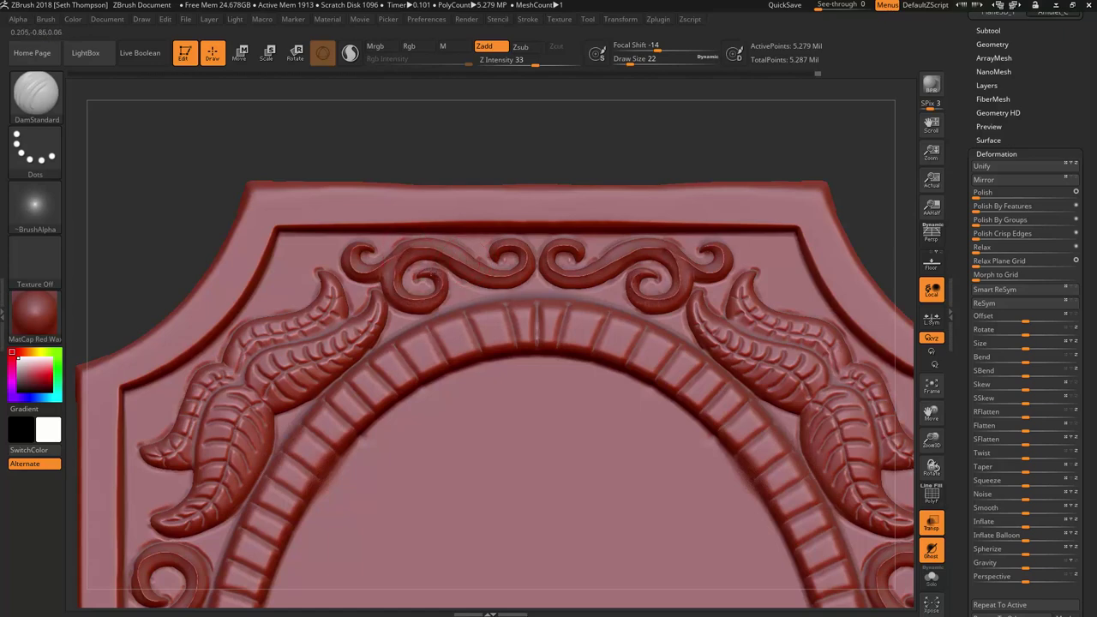
mouse_move(400, 175)
left_mouse_down()
mouse_move(437, 148)
mouse_move(413, 225)
left_mouse_up()
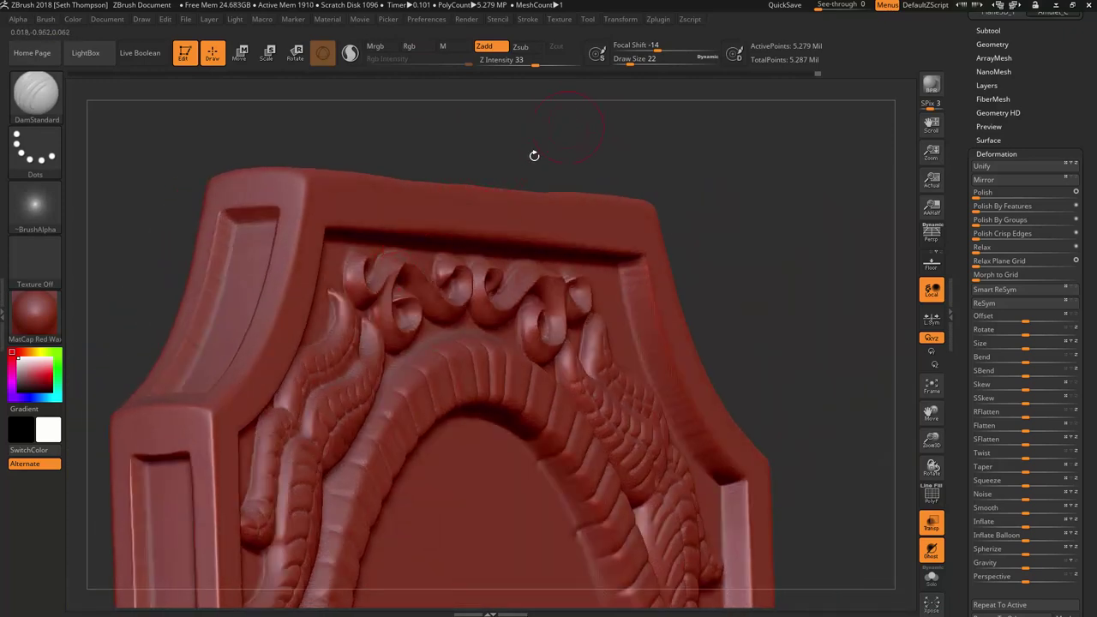
left_click_drag(511, 156, 468, 140, "shift")
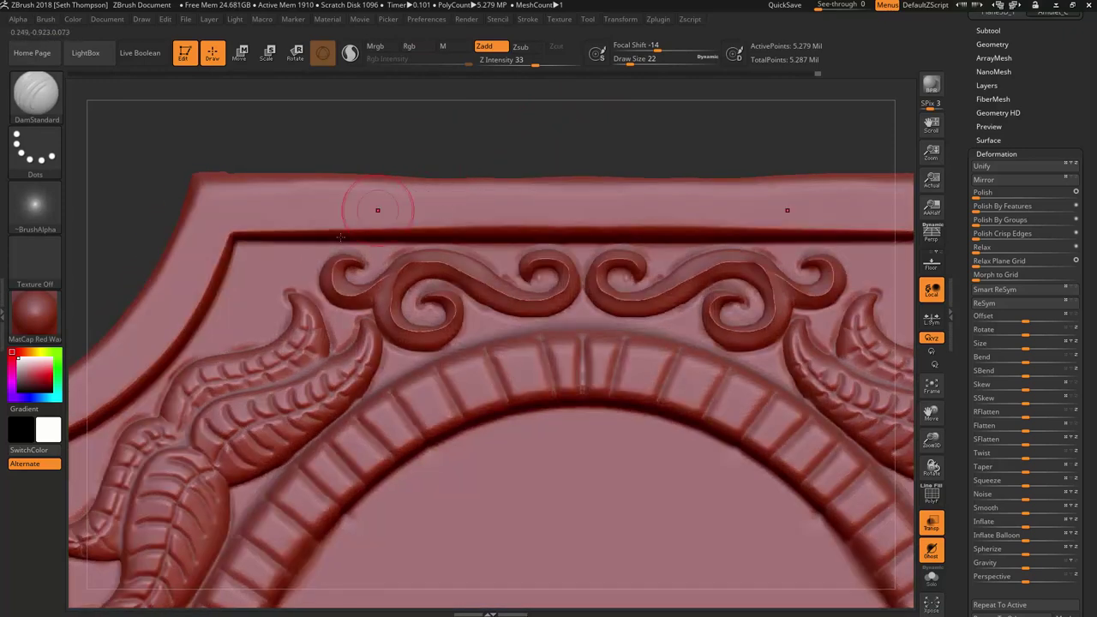
- Refine the top scroll's small outer curl at draw size 16, and smooth the ridges on the top and side scrolls
key("s")
left_click_drag(354, 262, 350, 262)
key("shift")
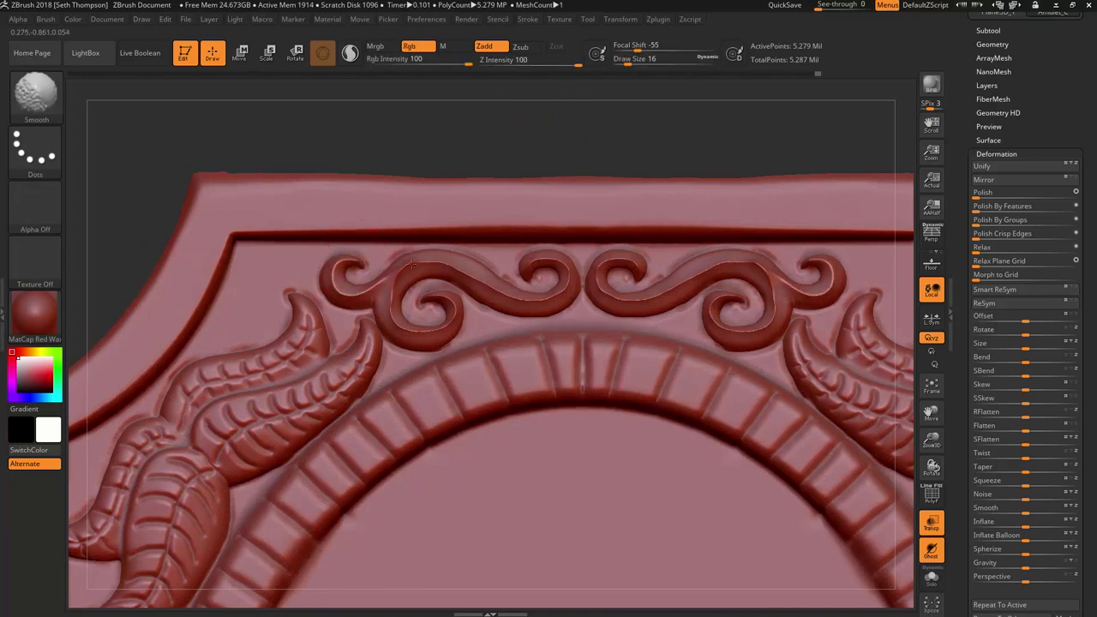
mouse_move(465, 271)
left_mouse_down("shift")
mouse_move(532, 298)
mouse_move(534, 264)
left_mouse_up("shift")
mouse_move(426, 301)
left_mouse_down("shift")
mouse_move(452, 309)
mouse_move(395, 297)
left_mouse_up("shift")
mouse_move(461, 316)
right_mouse_down("ctrl")
mouse_move(305, 551)
mouse_move(352, 491)
mouse_move(369, 324)
right_mouse_up("ctrl")
right_click_drag(440, 274, 384, 202, "ctrl")
mouse_move(384, 202)
left_mouse_down("shift")
mouse_move(400, 218)
mouse_move(378, 201)
left_mouse_up("shift")
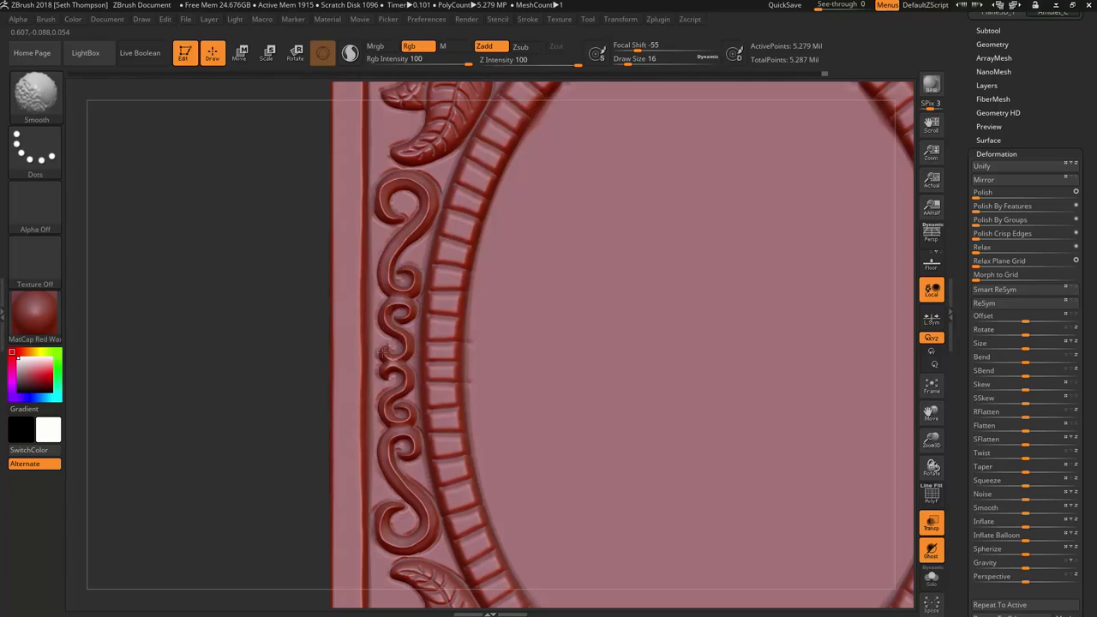
- Inspect the ridged scrolls across the amulet from the front and at slight angles, closing the radial menu
right_click_drag(421, 392, 657, 350, "ctrl")
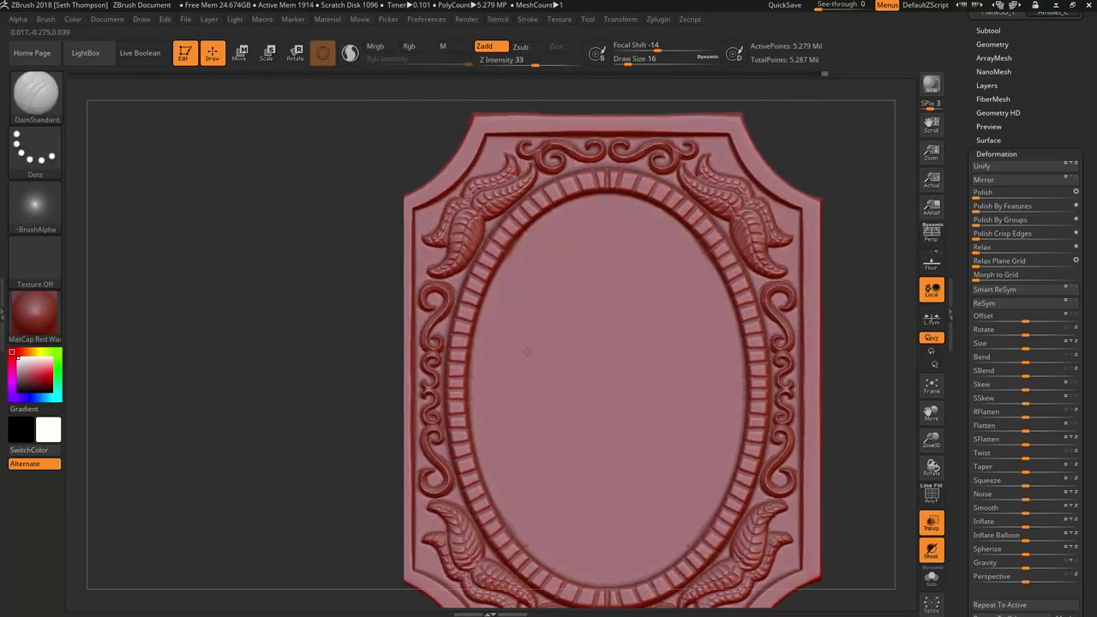
mouse_move(498, 538)
right_mouse_down("ctrl")
mouse_move(504, 335)
mouse_move(566, 314)
right_mouse_up("ctrl")
right_click_drag(462, 240, 525, 348, "alt")
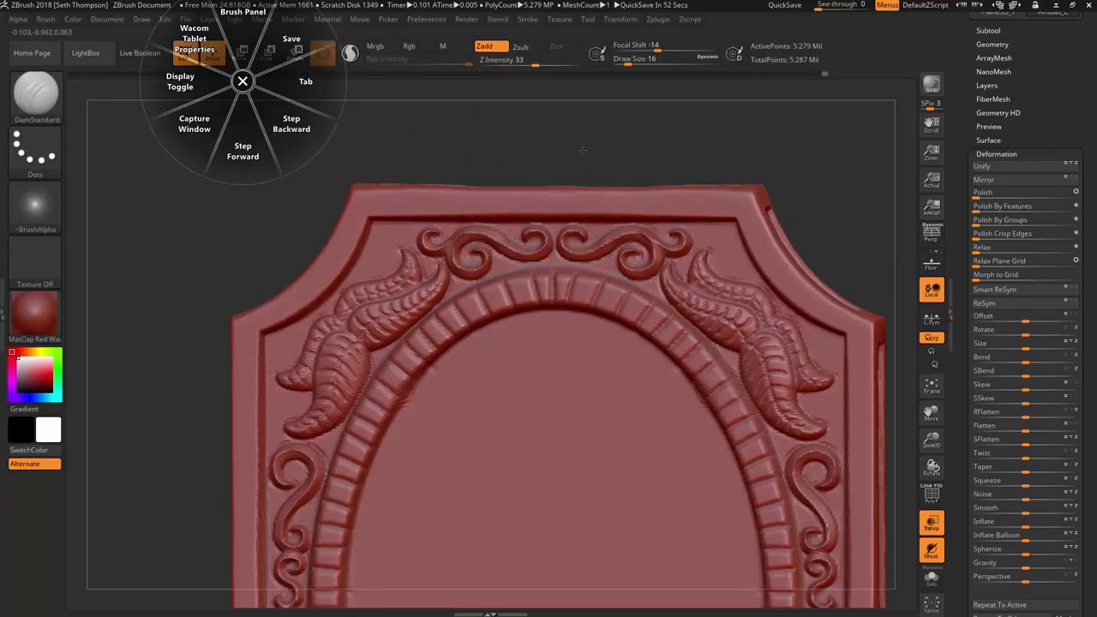
key("space")
left_click_drag(611, 165, 591, 165)
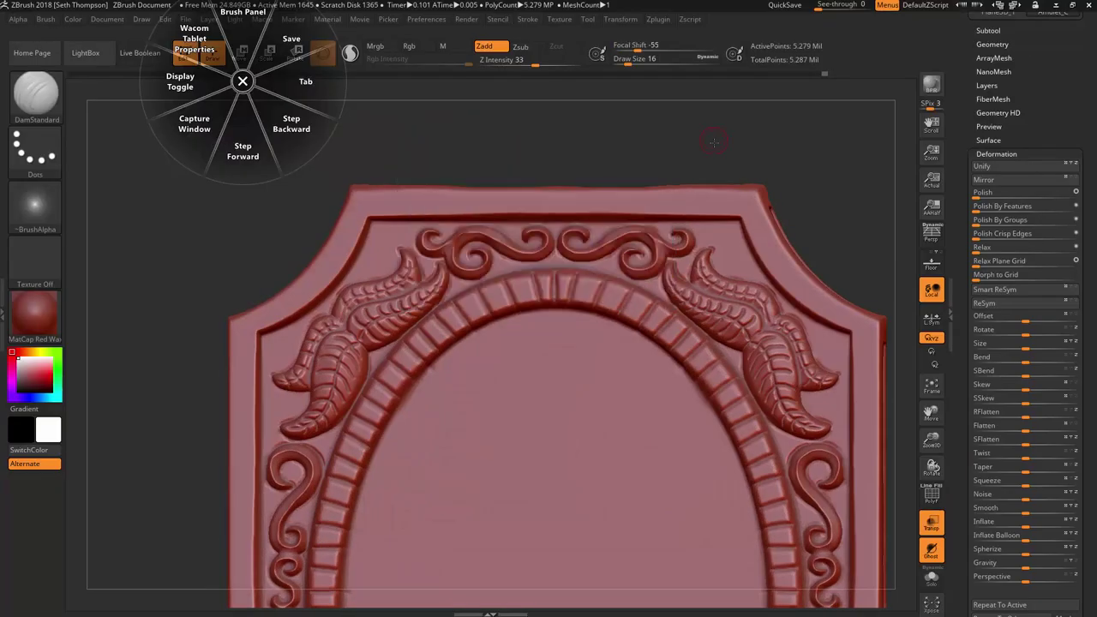
left_click_drag(712, 146, 636, 136)
left_click(243, 81)
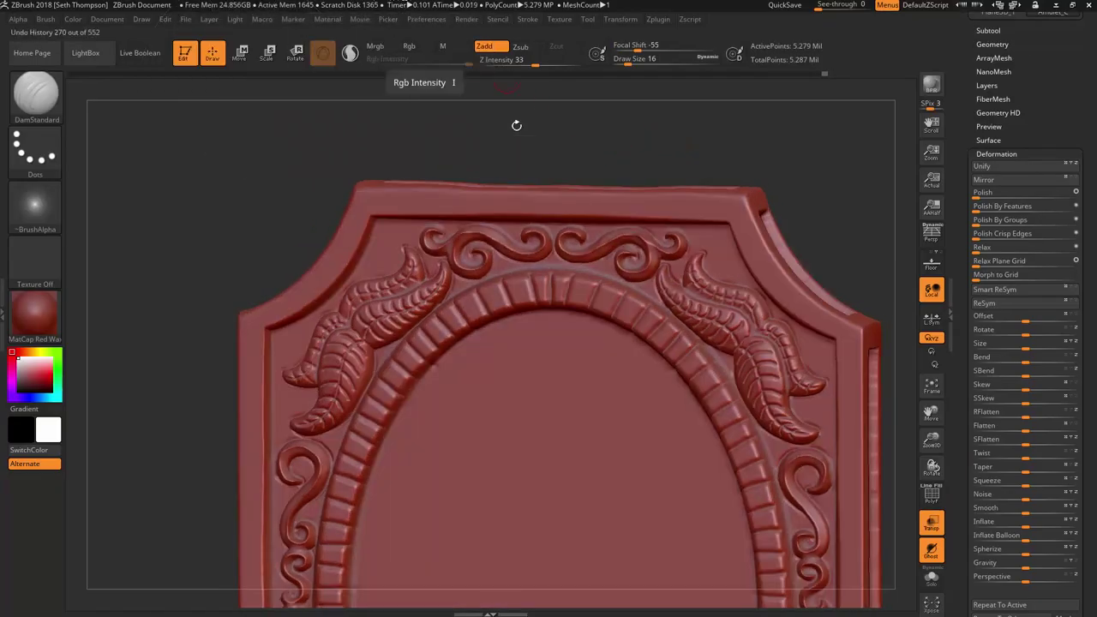
- Engrave a row of small S-shaped scrolls along the frame's top border with DamStandard in Zsub mode at draw size 8
left_click_drag(555, 145, 605, 132, "shift")
right_click_drag(489, 207, 480, 200, "ctrl")
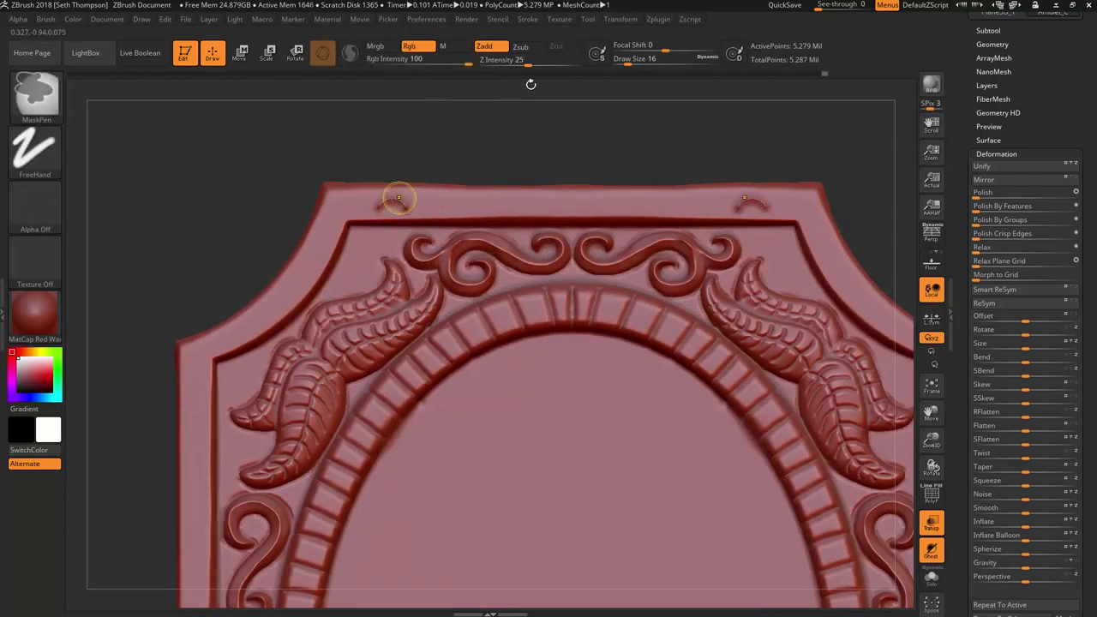
left_click(520, 46)
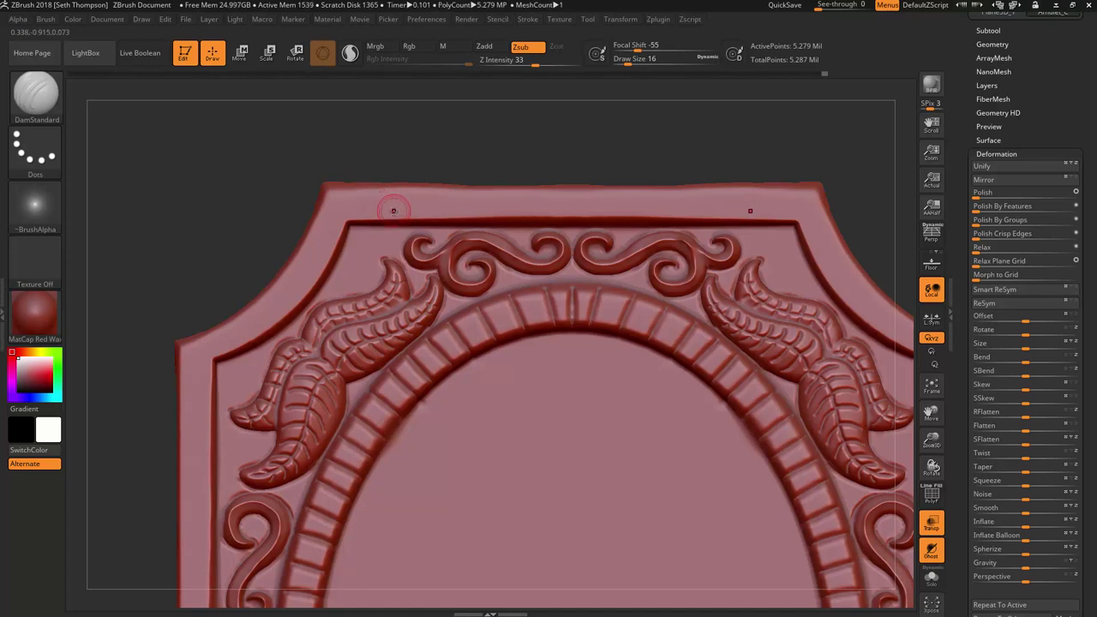
left_click_drag(399, 210, 378, 204)
key("ctrl+z")
type("s")
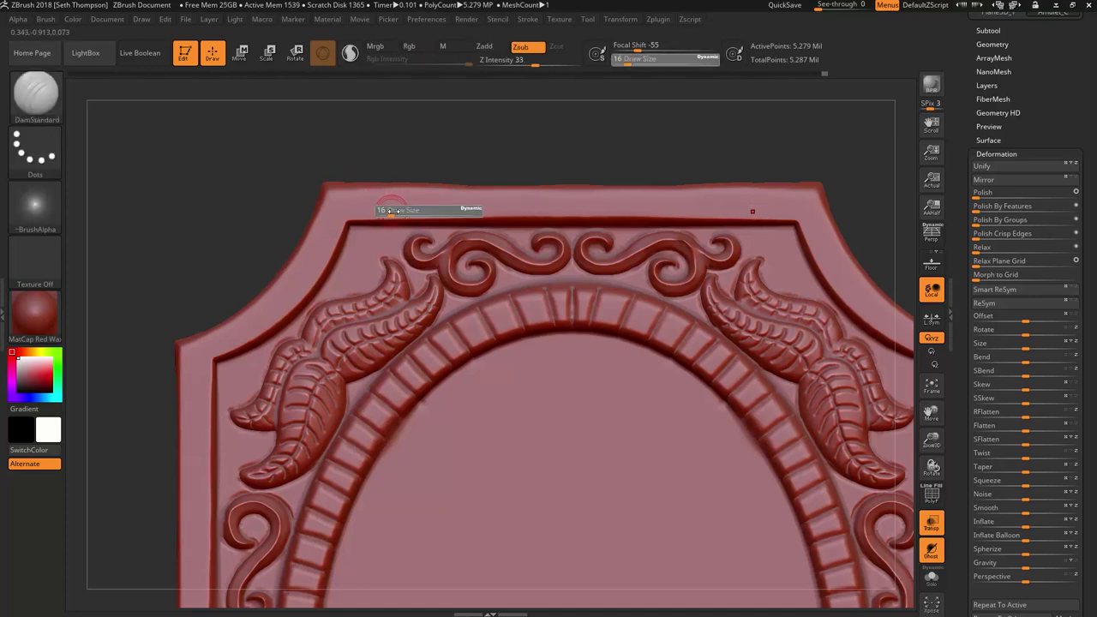
type("8")
key("Return")
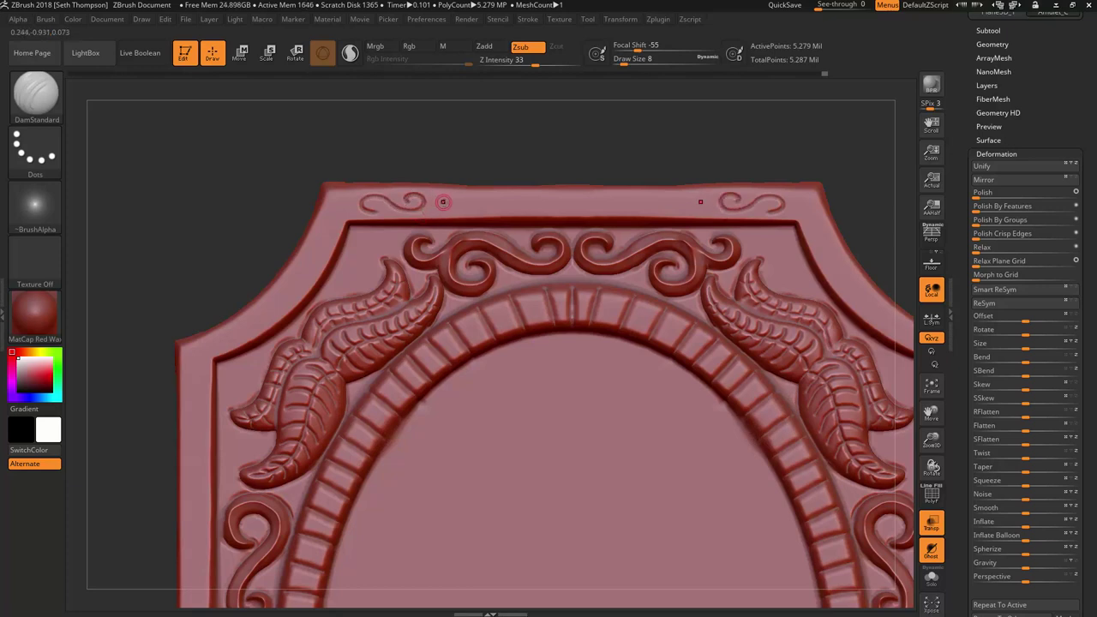
left_click_drag(445, 203, 451, 196)
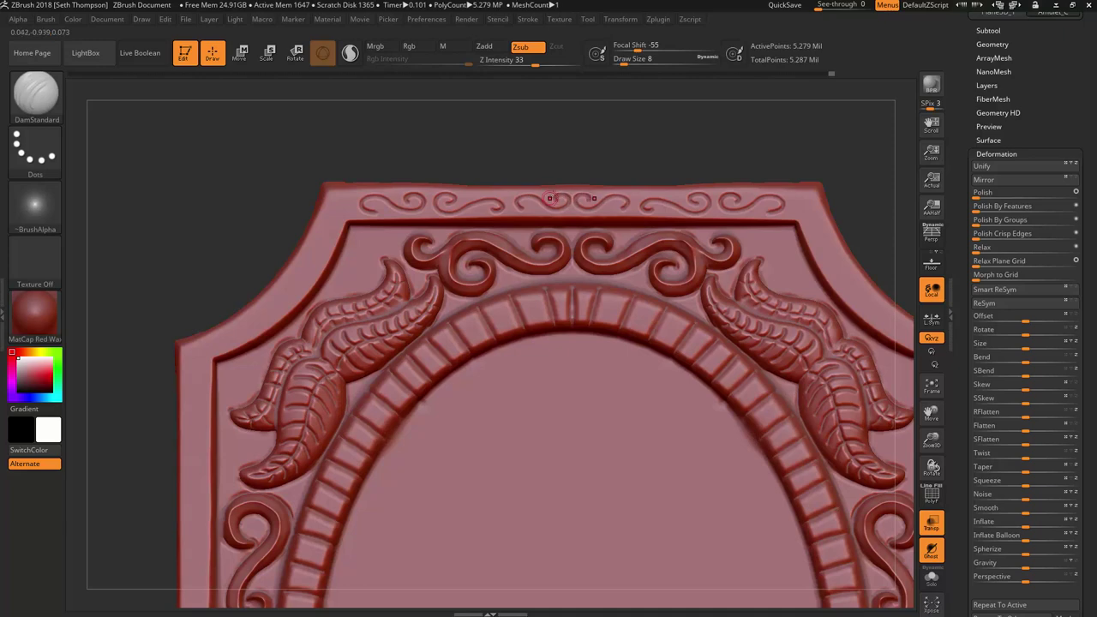
- Engrave a small pointed leaf shape above the corner leaf tips and scatter dots around the top scrolls
right_click_drag(362, 248, 403, 240, "ctrl")
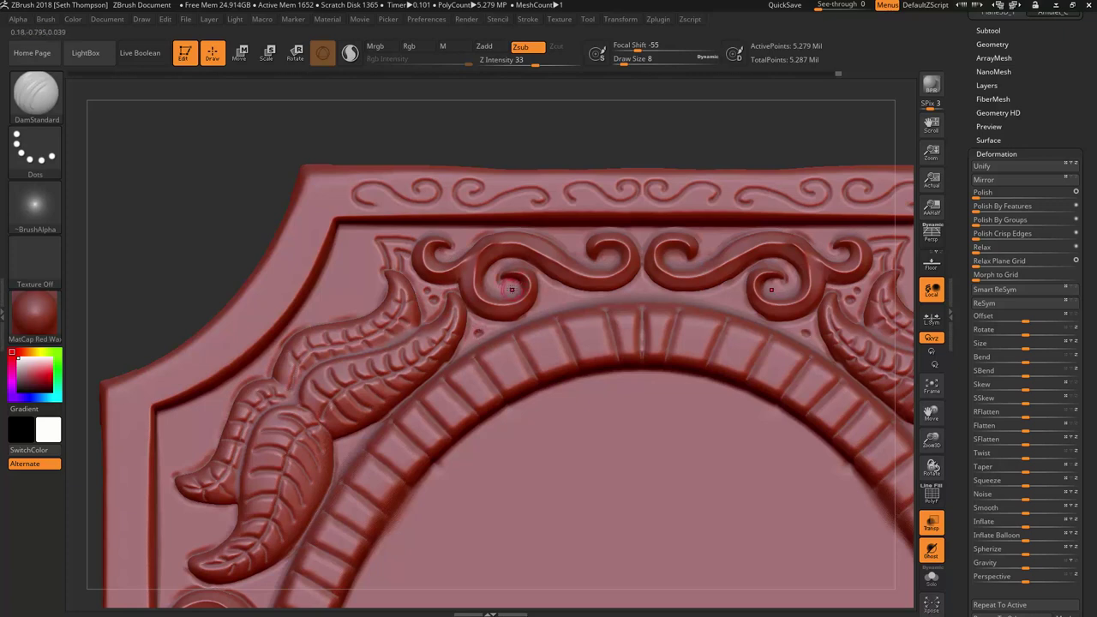
left_click(552, 296)
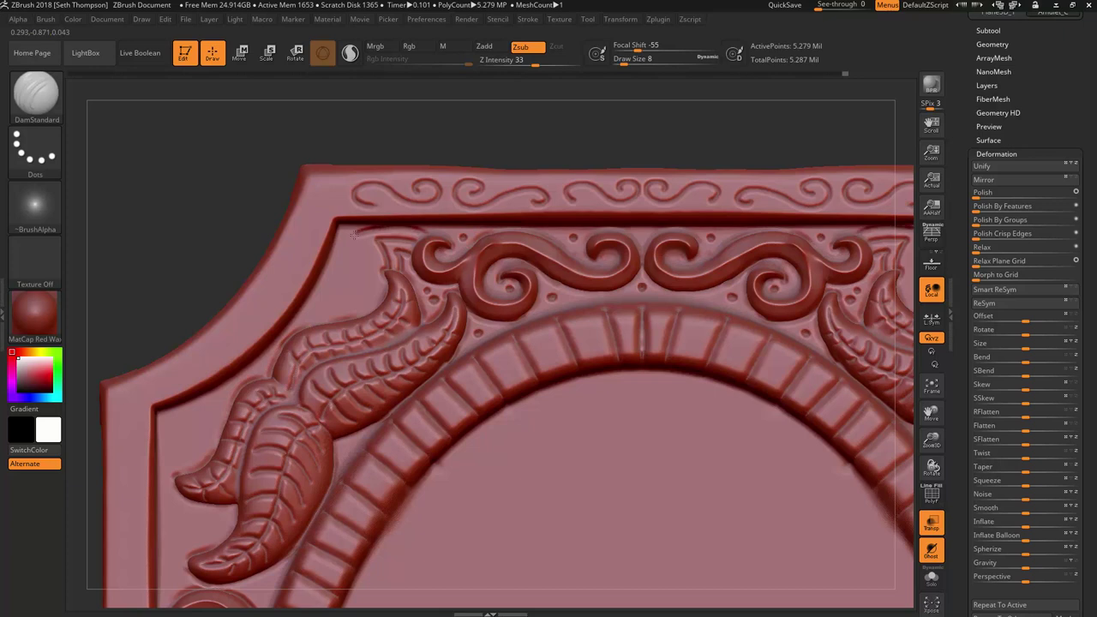
- Engrave curved bands with cross lines as a brick-like pattern in the upper corner between the frame and the leaves
left_click_drag(366, 249, 375, 300)
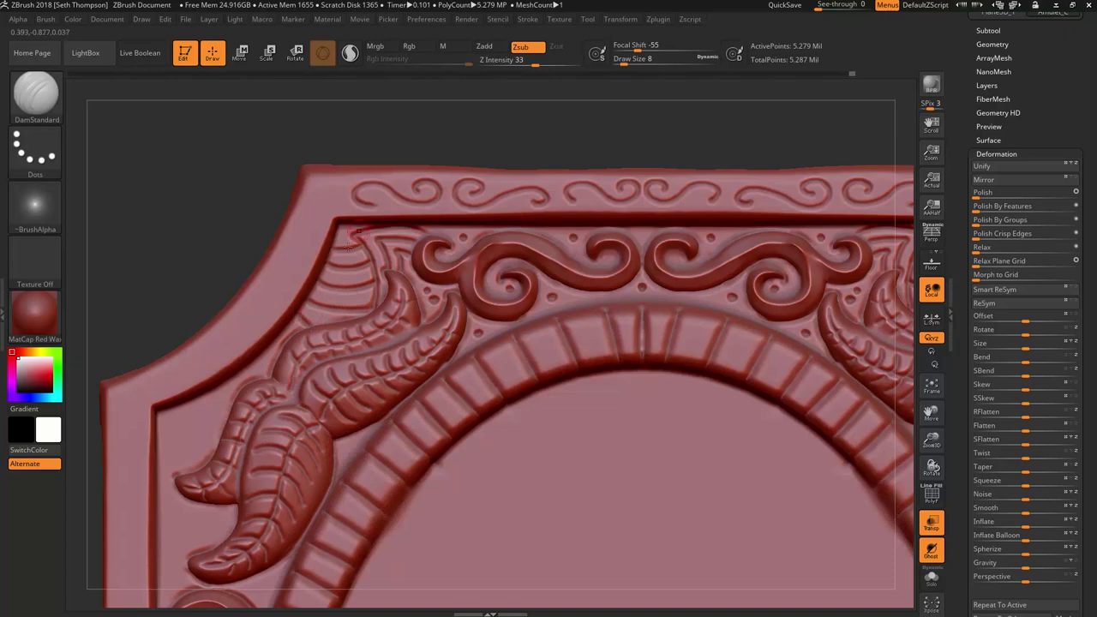
mouse_move(356, 294)
right_mouse_down("ctrl")
mouse_move(343, 259)
mouse_move(329, 295)
right_mouse_up("ctrl")
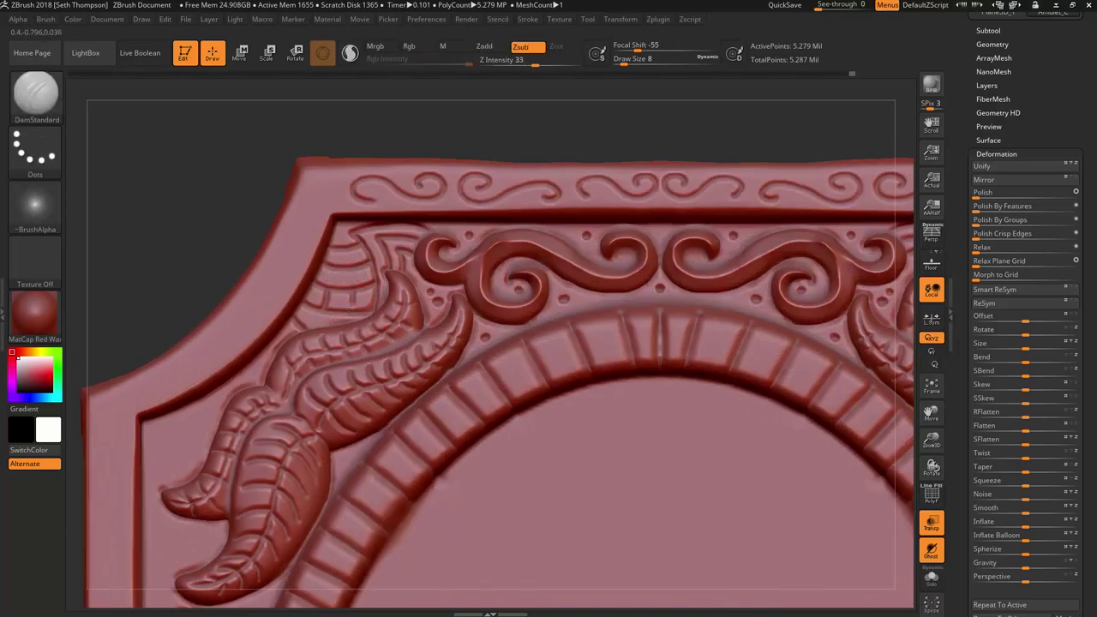
left_click_drag(338, 282, 338, 290)
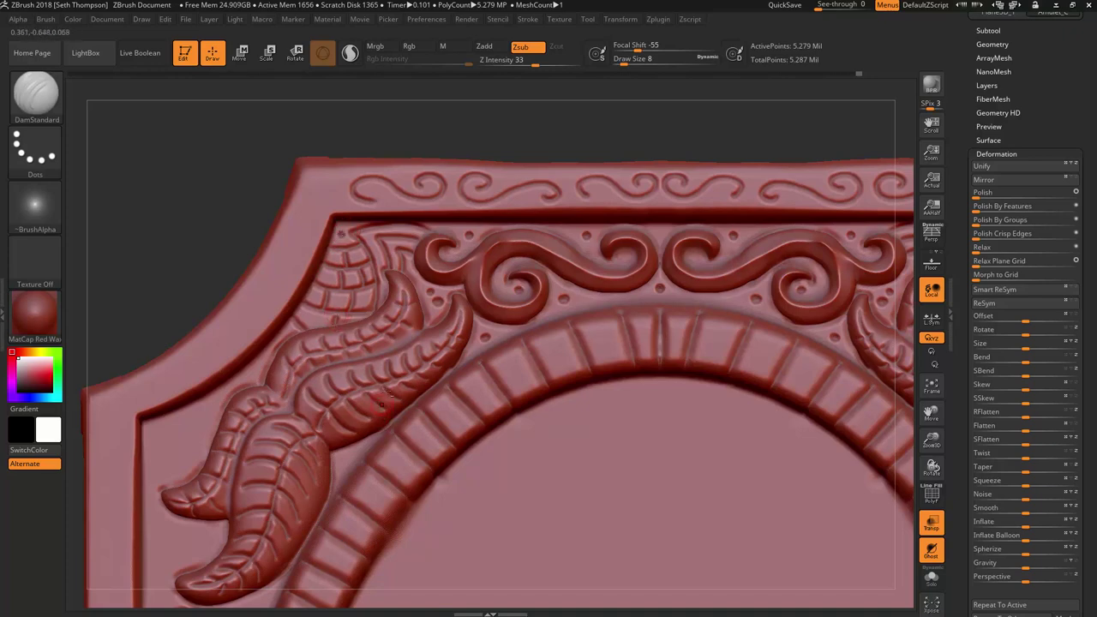
mouse_move(396, 385)
right_mouse_down("alt")
mouse_move(487, 299)
mouse_move(520, 288)
right_mouse_up("alt")
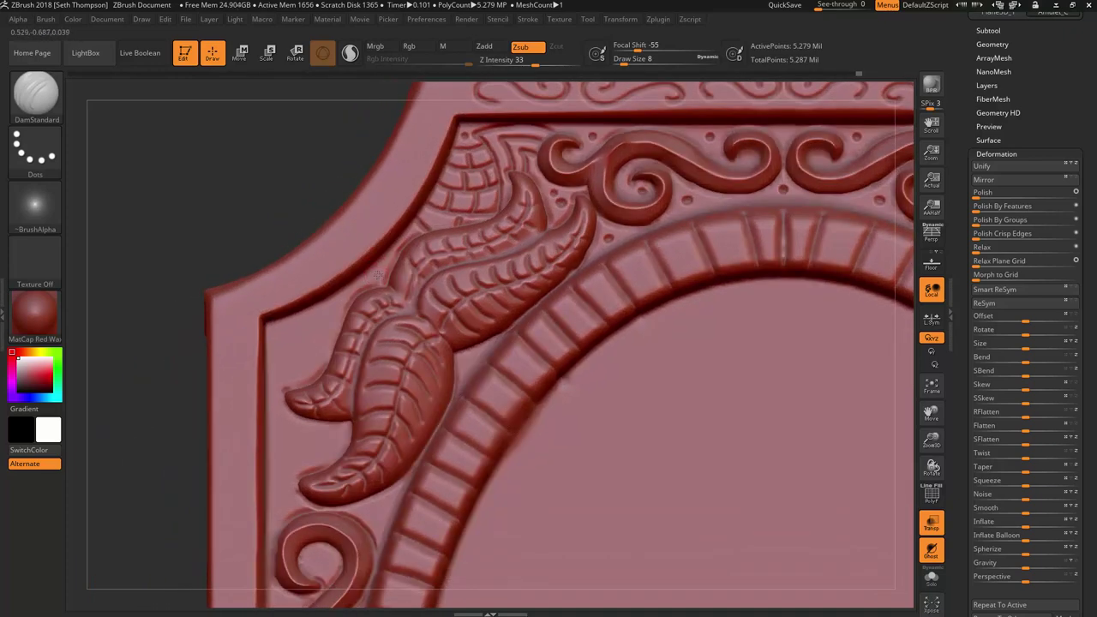
- Engrave curved bands with cross lines as a brick-like pattern in the lower outer corner beside the leaves, adding dots around it
left_click(378, 275)
mouse_move(296, 313)
left_mouse_down()
mouse_move(267, 354)
mouse_move(268, 381)
left_mouse_up()
left_click(275, 331)
mouse_move(276, 355)
left_mouse_down()
mouse_move(284, 369)
mouse_move(299, 352)
left_mouse_up()
left_click_drag(295, 324, 313, 327)
left_click(319, 328)
left_click(303, 371)
left_click(333, 308)
- Engrave small curling scrolls in the gap between the lower leaf tips and the inner side edge of the frame
right_click_drag(317, 438, 397, 318, "alt")
left_click_drag(396, 320, 388, 332)
mouse_move(388, 311)
left_mouse_down()
mouse_move(368, 326)
mouse_move(365, 306)
left_mouse_up()
mouse_move(377, 350)
left_mouse_down()
mouse_move(358, 358)
mouse_move(370, 386)
left_mouse_up()
left_click_drag(475, 381, 444, 393)
- Engrave curved accent strokes around the large side scroll and add dots beside the small side scrolls
right_click_drag(447, 410, 508, 267, "alt")
left_click_drag(466, 319, 451, 293)
left_click_drag(439, 340, 409, 368)
left_click_drag(497, 357, 471, 381)
right_click_drag(474, 379, 473, 235, "alt")
left_click(419, 364)
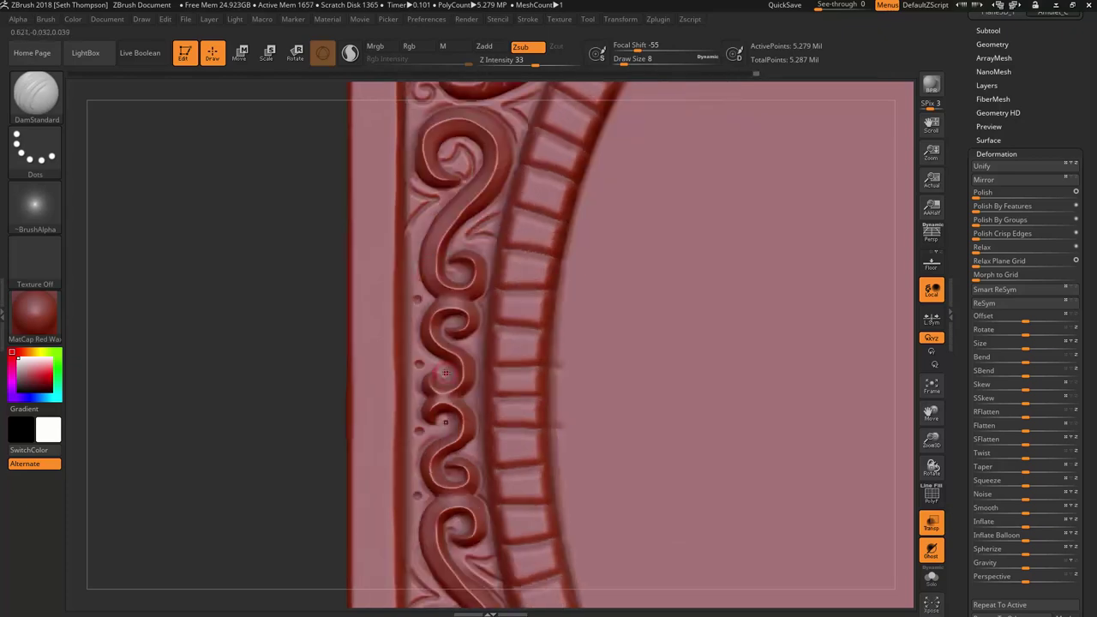
left_click(471, 347)
left_click(472, 451)
right_click_drag(470, 467, 479, 261, "alt")
left_click_drag(461, 377, 419, 400)
- Engrave small S-shaped scrolls along the frame's side and corner borders, undoing one stroke, and add dots at the corners
right_click_drag(446, 102, 483, 592, "alt")
right_click_drag(480, 411, 445, 258, "ctrl")
left_click_drag(443, 188, 441, 262)
key("ctrl+z")
left_click_drag(449, 219, 437, 243)
mouse_move(451, 279)
left_mouse_down()
mouse_move(438, 321)
mouse_move(438, 470)
left_mouse_up()
right_click_drag(447, 490, 419, 292, "alt")
left_click_drag(419, 292, 412, 310)
right_click_drag(423, 176, 398, 409, "alt")
right_click_drag(416, 215, 324, 356, "alt")
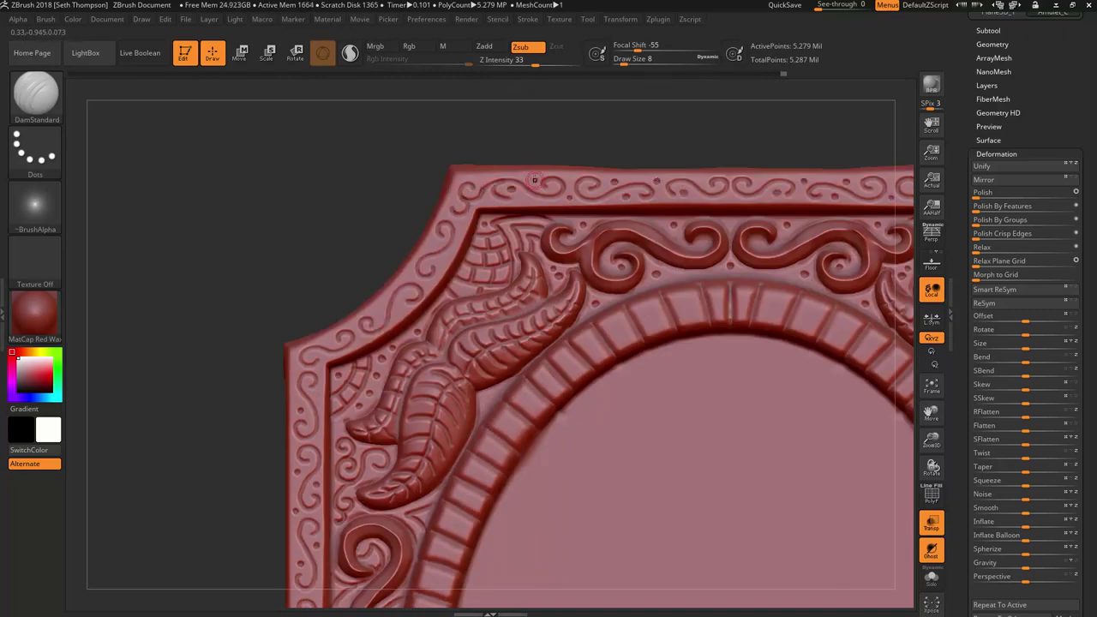
left_click(435, 243)
left_click(298, 369)
- Carve along the inner side edge of the frame beside the corner leaves and smooth the edge
right_click_drag(298, 369, 402, 270, "ctrl")
key("ctrl")
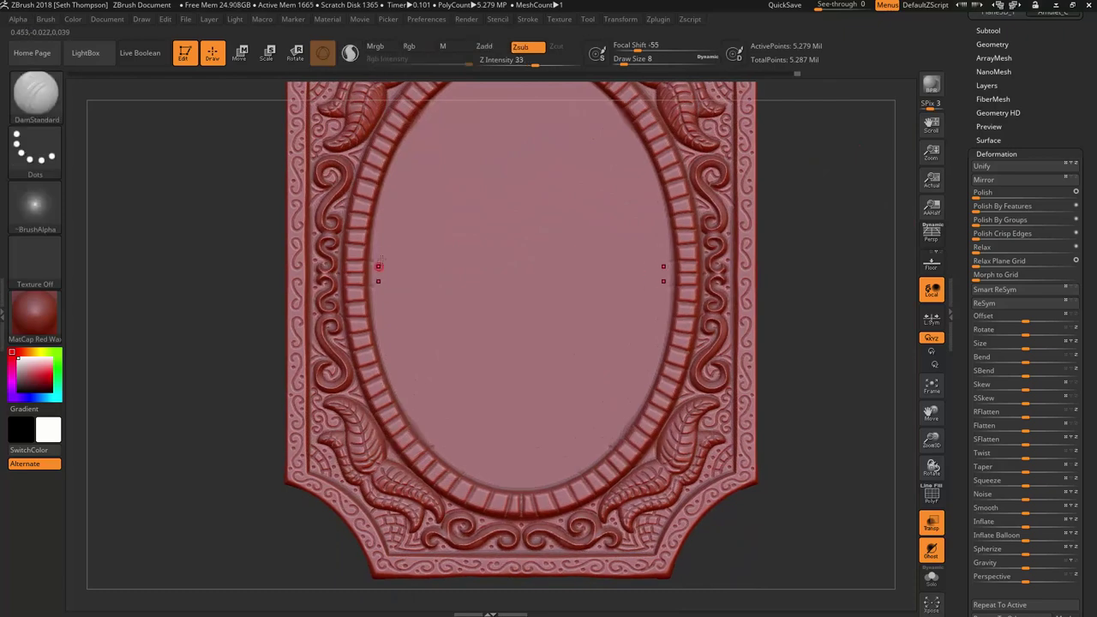
mouse_move(380, 230)
right_mouse_down("alt")
mouse_move(420, 420)
mouse_move(409, 270)
mouse_move(382, 252)
mouse_move(350, 269)
right_mouse_up("alt")
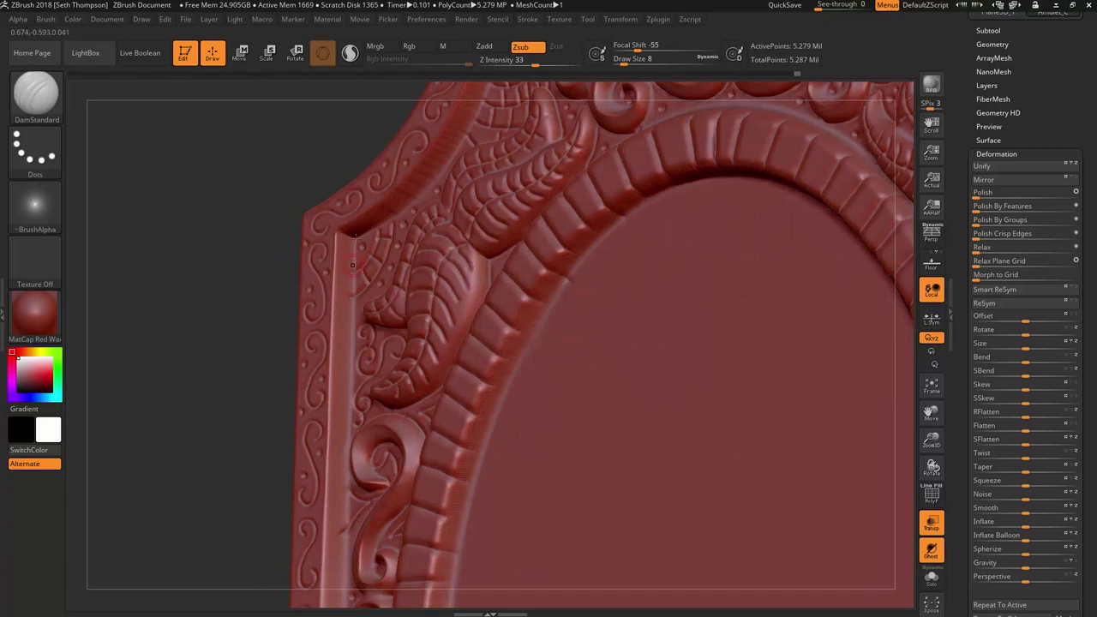
right_click_drag(369, 293, 372, 287)
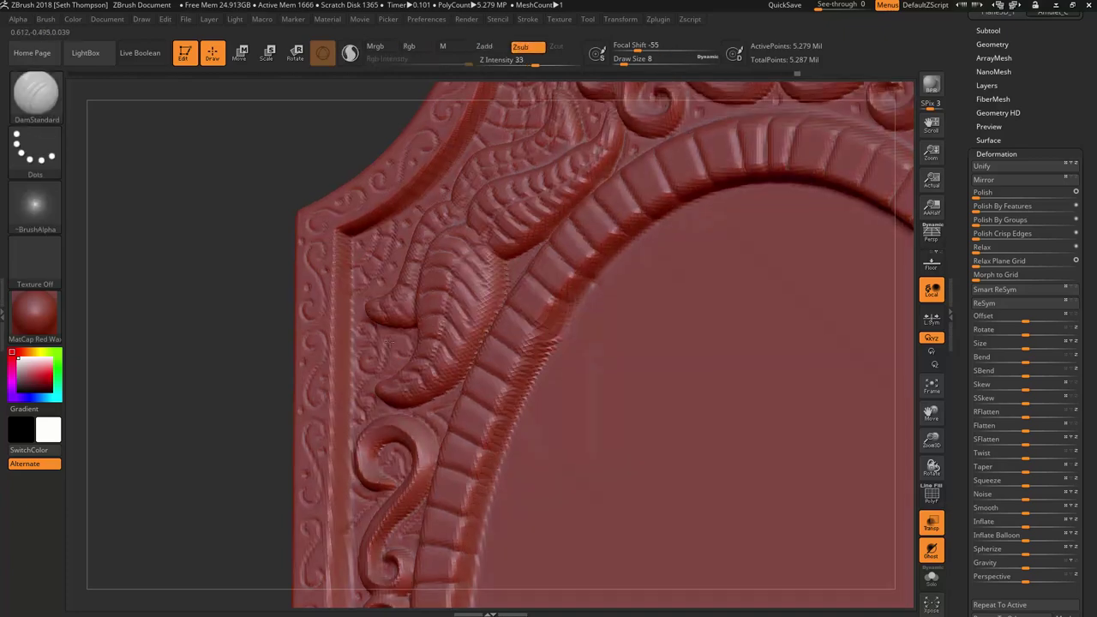
right_click_drag(369, 345, 358, 271)
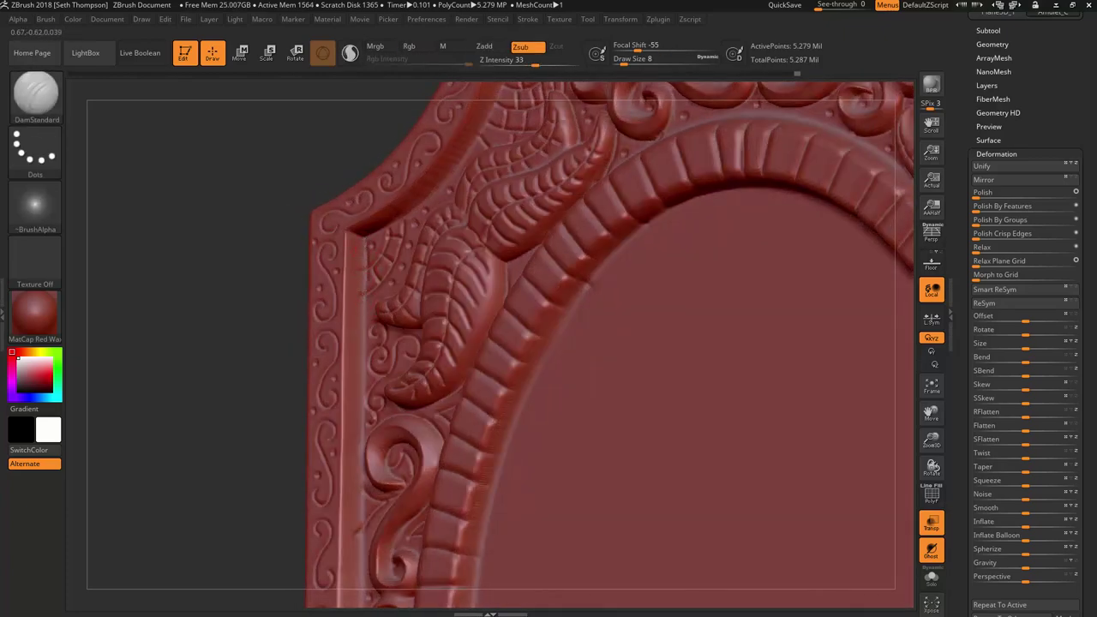
left_click_drag(362, 323, 365, 264)
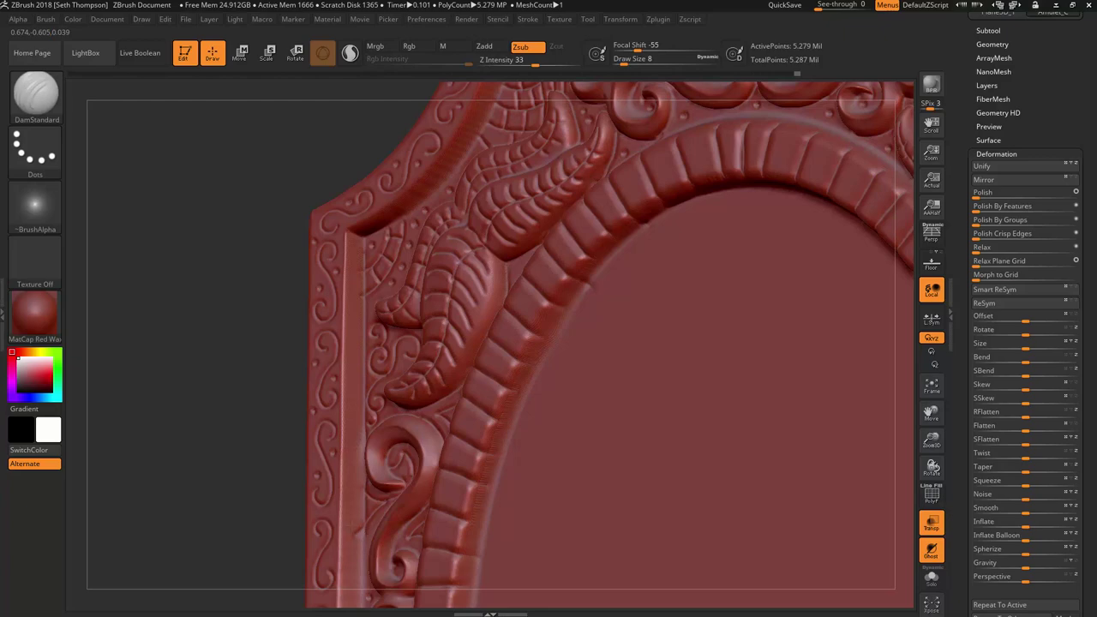
left_click_drag(248, 352, 413, 344)
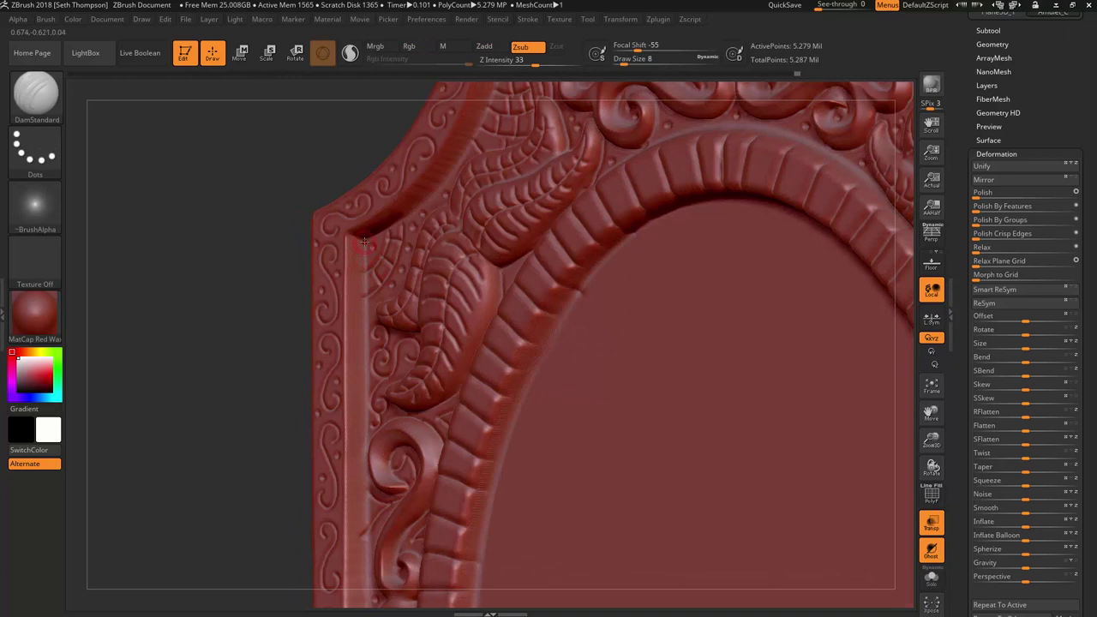
key("shift")
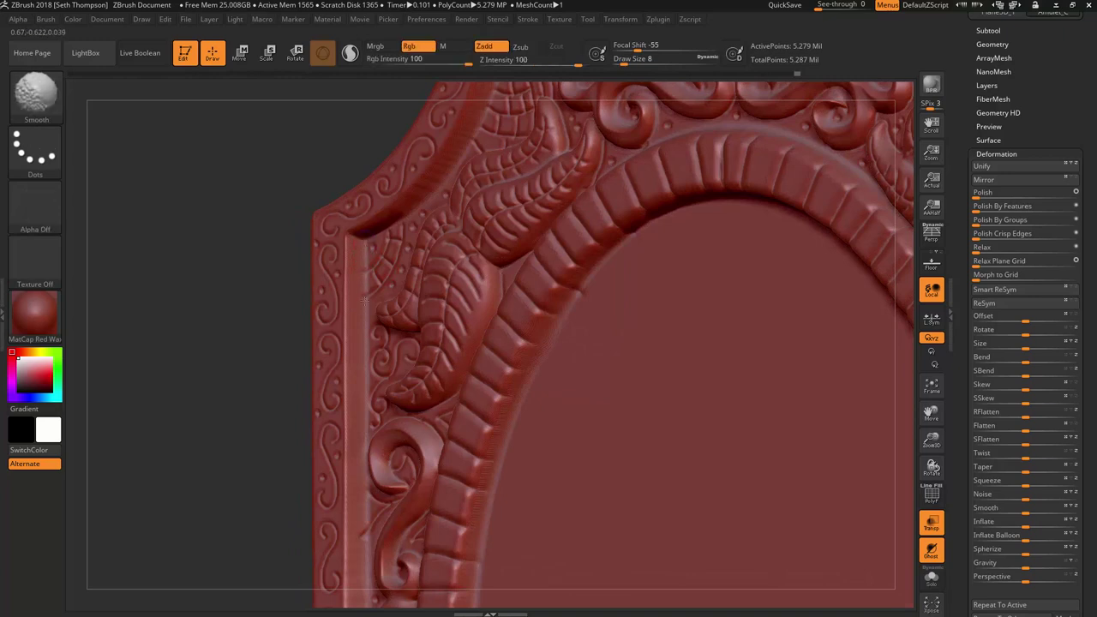
left_click_drag(365, 302, 363, 329, "shift")
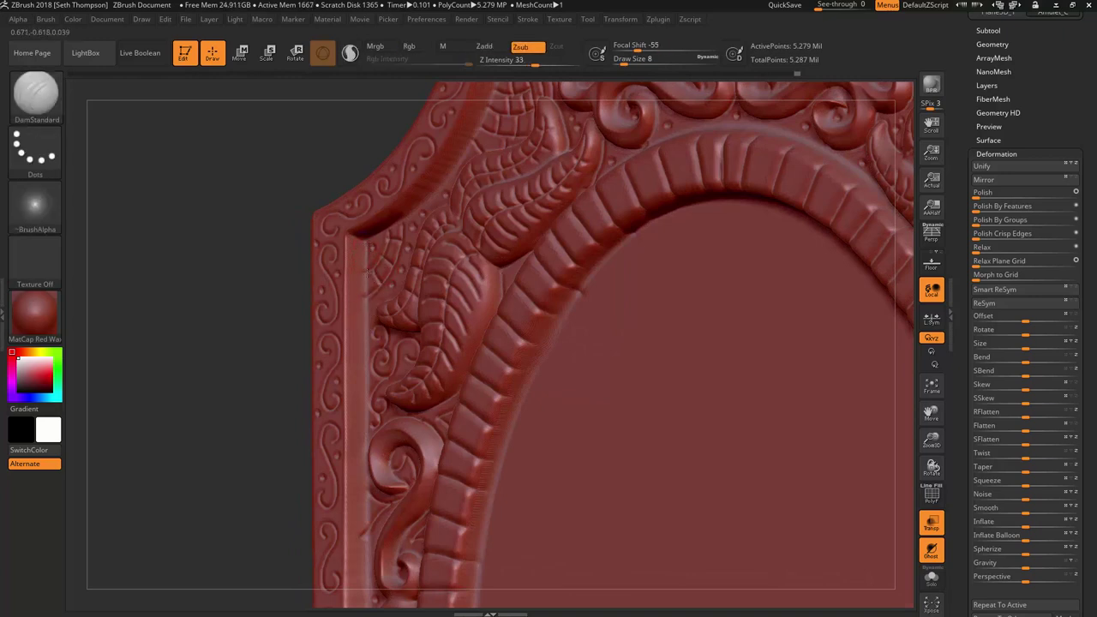
key("shift")
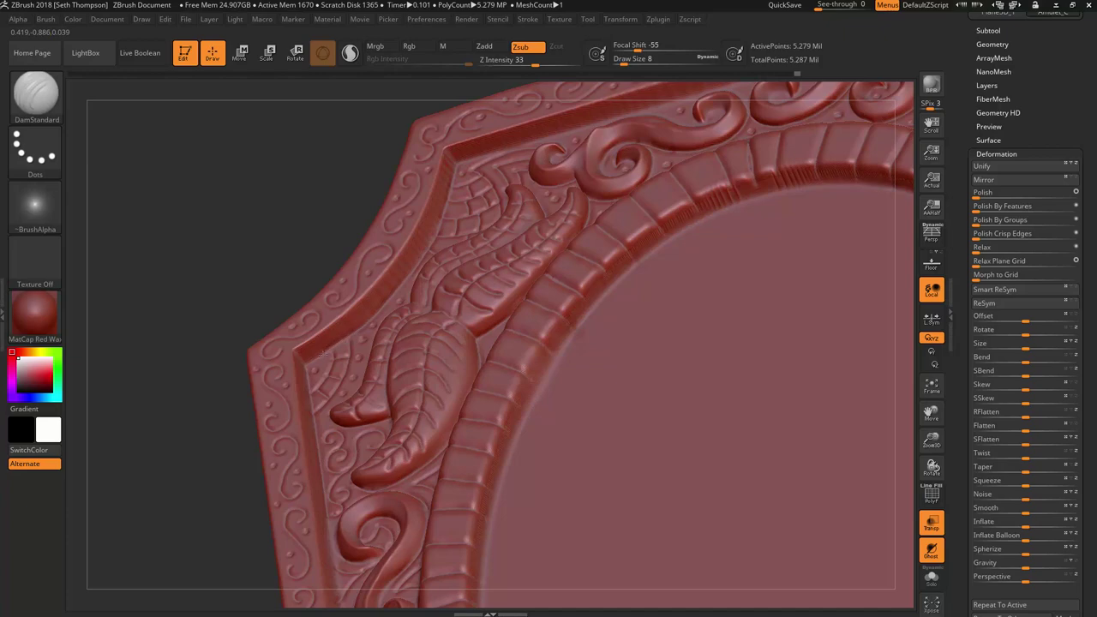
- Smooth the inner edge of the frame's top border above the large raised scrolls
right_click_drag(556, 161, 473, 160)
left_click_drag(473, 160, 351, 169)
left_click_drag(236, 238, 504, 236)
right_click_drag(366, 209, 389, 199)
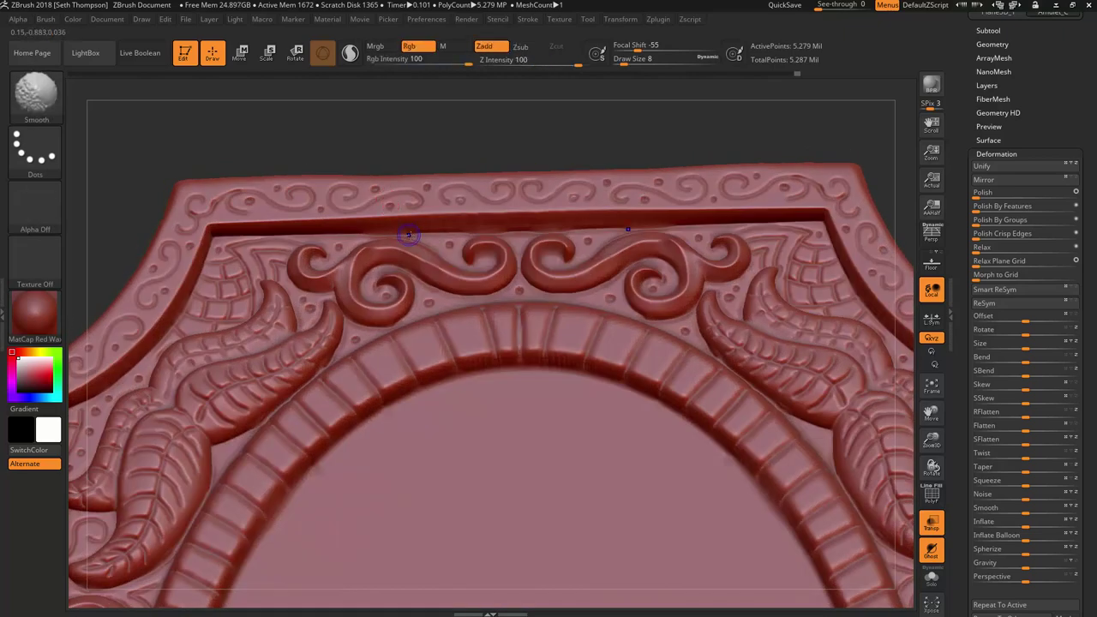
left_click_drag(411, 236, 371, 235, "shift")
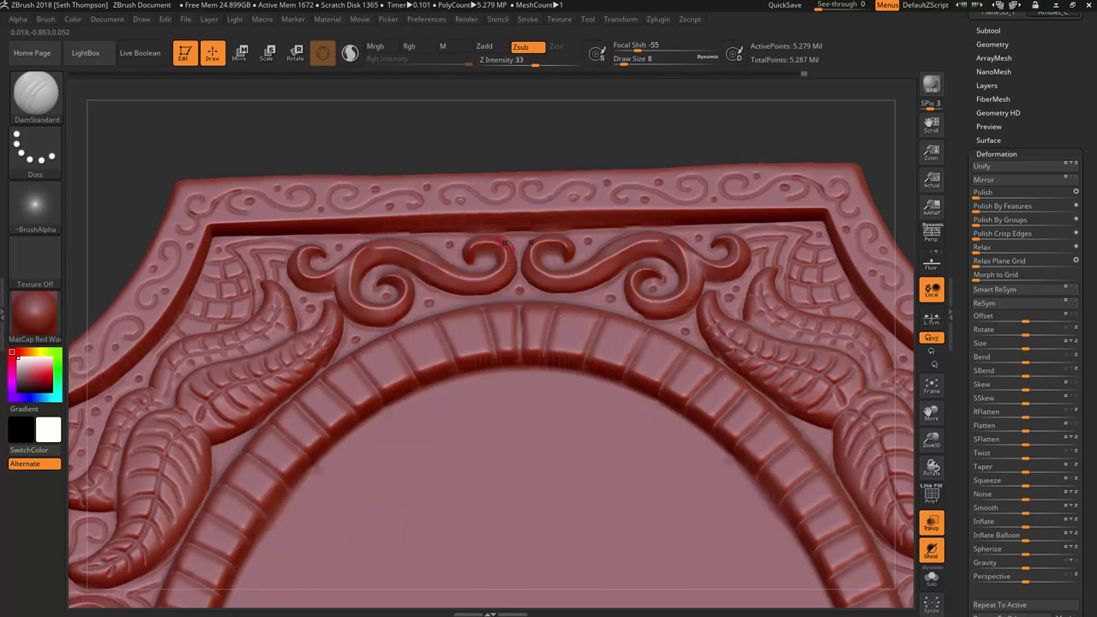
left_click_drag(497, 236, 472, 233, "shift")
key("alt")
key("shift")
- Clean up the inner side edge of the frame beside the large and small side scrolls, working down its length
right_click_drag(311, 426, 668, 126, "alt")
mouse_move(482, 279)
right_mouse_down()
mouse_move(649, 232)
mouse_move(677, 257)
right_mouse_up()
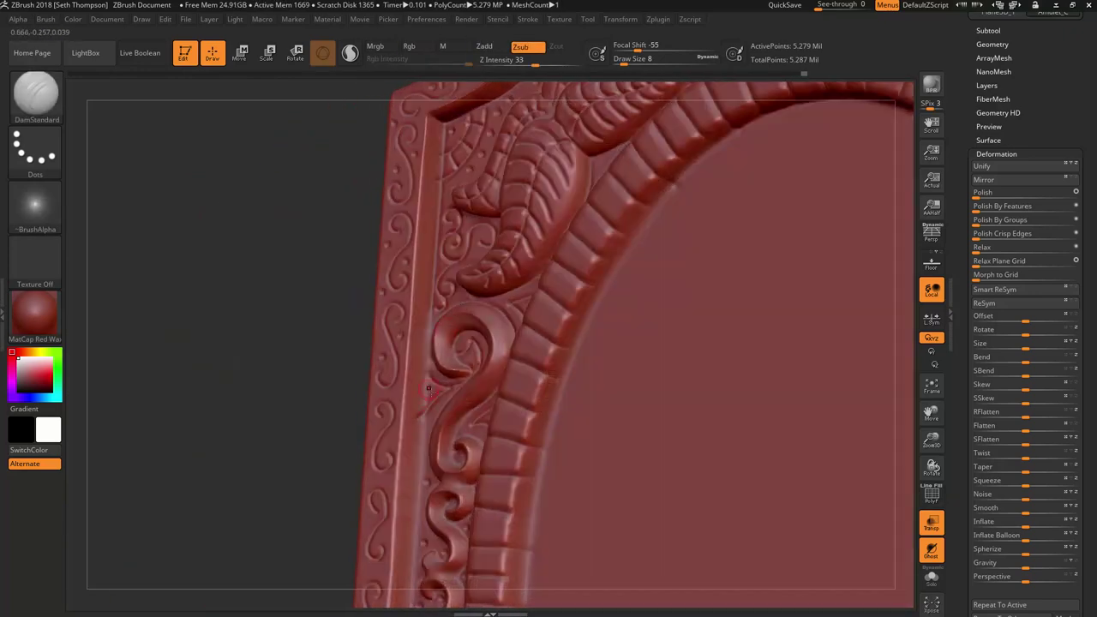
key("shift")
right_click_drag(425, 415, 438, 224, "alt")
left_click_drag(436, 240, 430, 322)
mouse_move(430, 322)
right_mouse_down("alt")
mouse_move(407, 520)
mouse_move(360, 480)
mouse_move(437, 454)
right_mouse_up("alt")
left_click_drag(568, 329, 553, 408)
right_click_drag(540, 480, 553, 250, "alt")
left_click_drag(553, 251, 546, 432)
right_click_drag(547, 480, 498, 120, "alt")
- Inspect the whole amulet from the front and at an angle with perspective turned on
right_click_drag(497, 257, 532, 223)
left_click_drag(695, 402, 803, 445)
right_click_drag(669, 223, 531, 514, "alt")
mouse_move(557, 463)
right_mouse_down("ctrl")
mouse_move(579, 228)
mouse_move(614, 228)
right_mouse_up("ctrl")
right_click_drag(724, 202, 715, 135, "alt")
mouse_move(779, 214)
right_mouse_down("ctrl")
mouse_move(808, 194)
mouse_move(823, 212)
mouse_move(798, 201)
mouse_move(811, 203)
mouse_move(806, 195)
right_mouse_up("ctrl")
left_click_drag(871, 164, 760, 194, "ctrl")
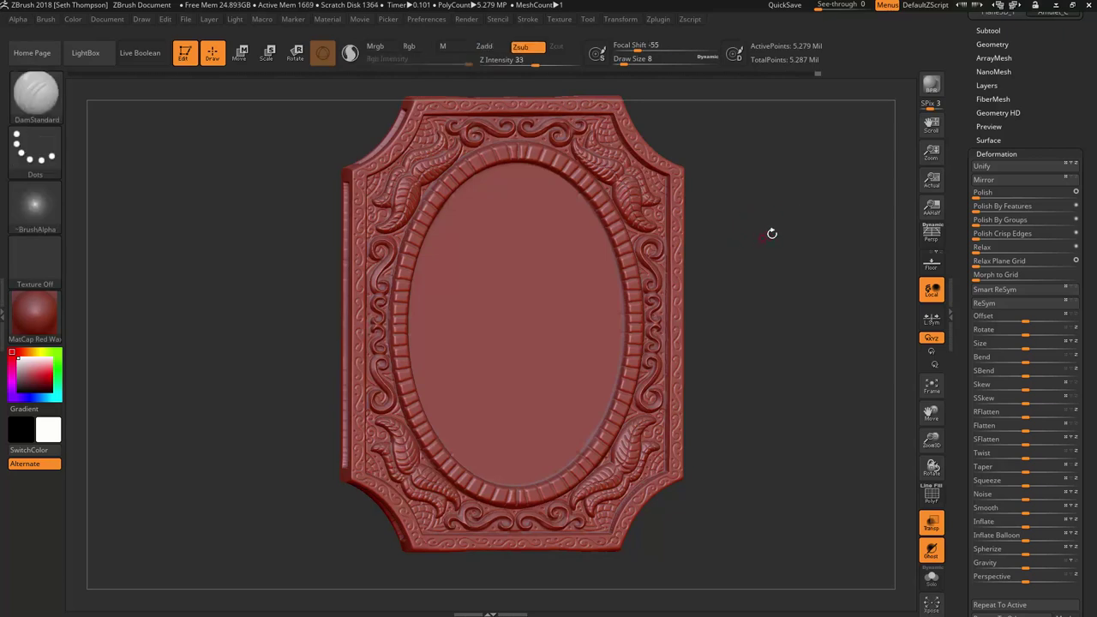
key("p")
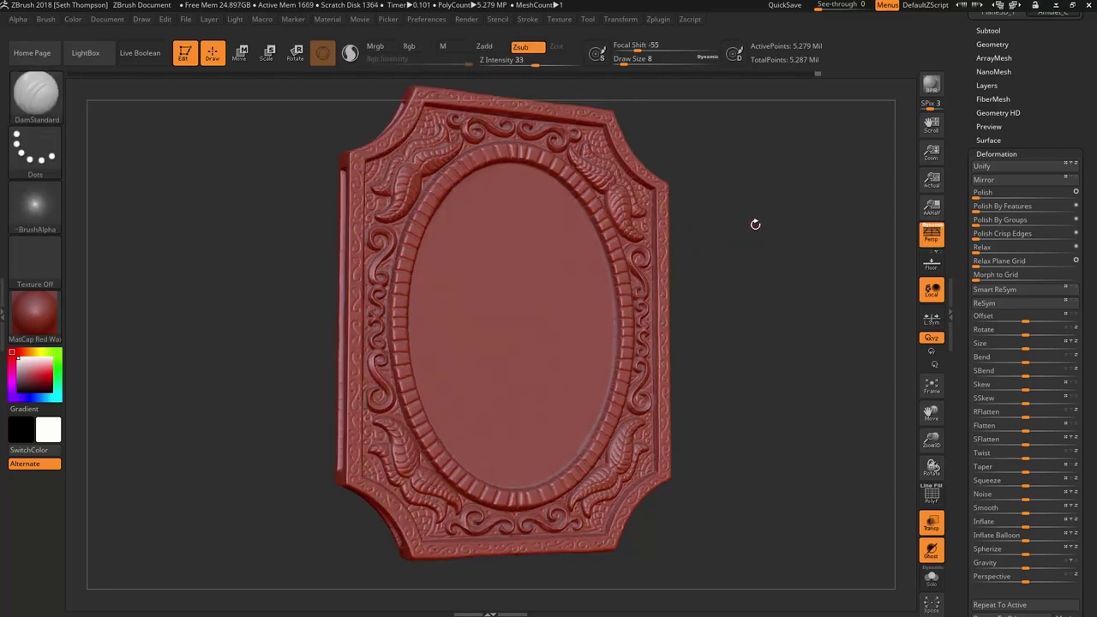
right_click_drag(763, 214, 774, 232, "alt")
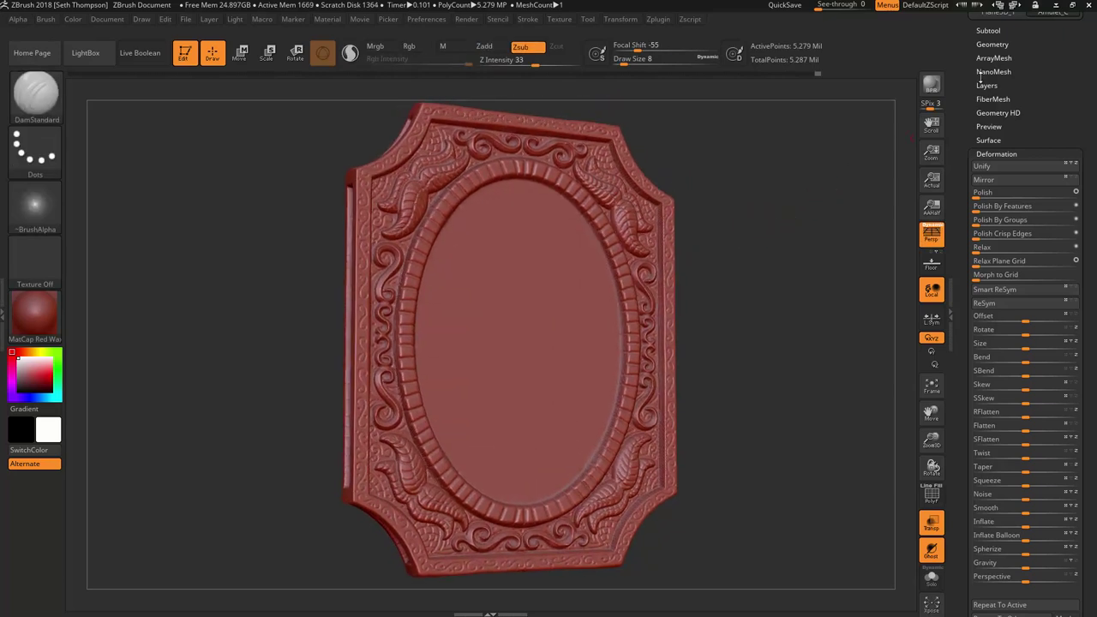
- Save the tool as Amulet_D in the ZBrush_Files folder
left_click_drag(964, 76, 964, 91)
scroll(966, 129, "up", 3)
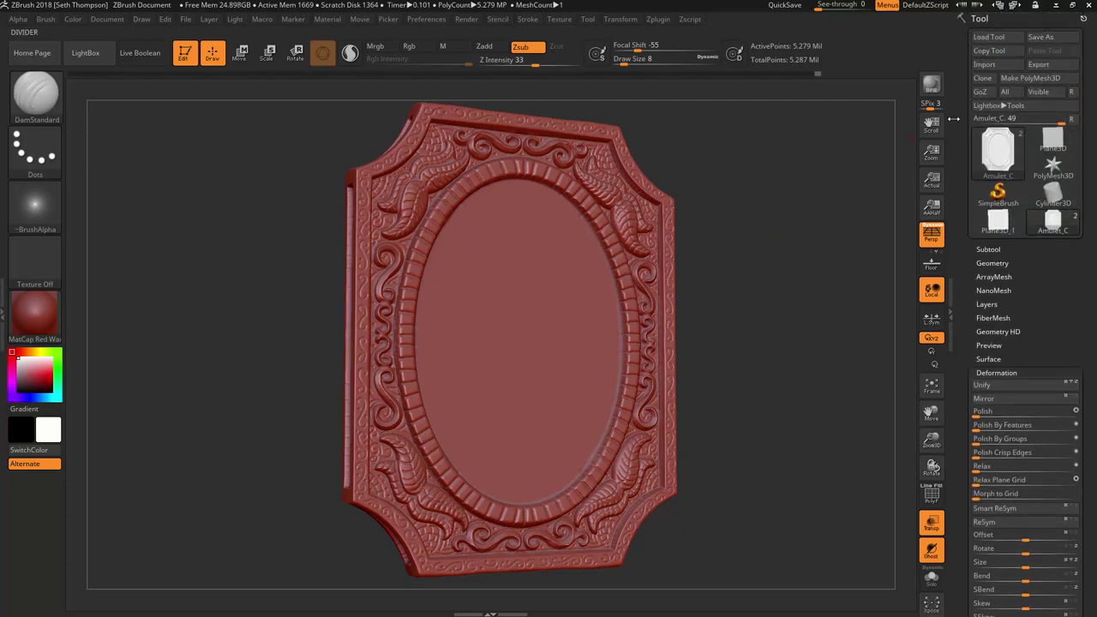
left_click(1041, 37)
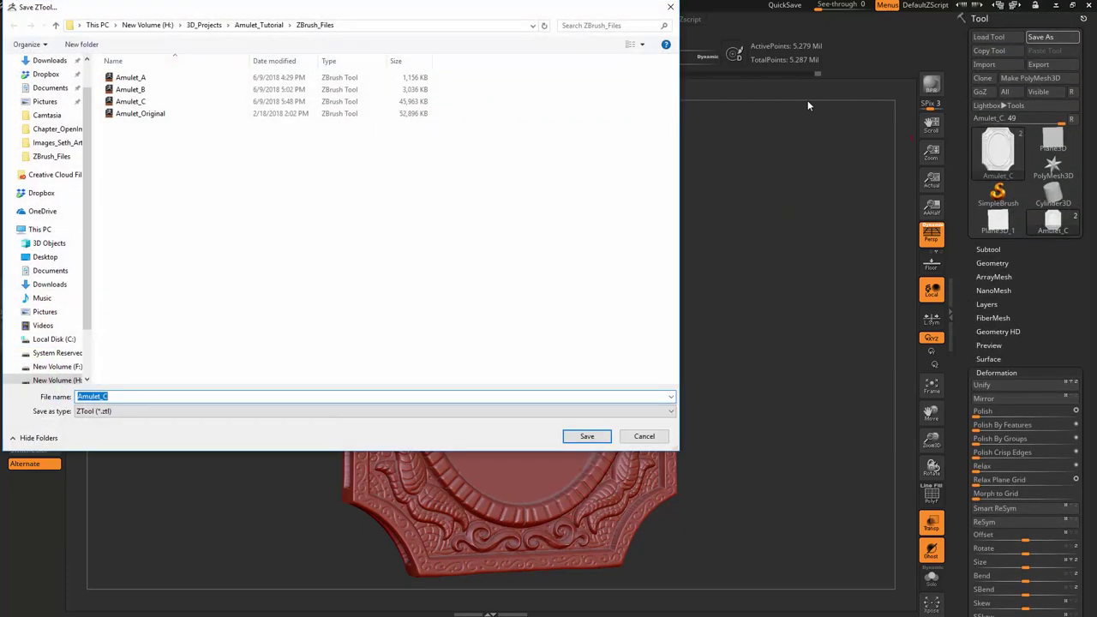
left_click(133, 102)
double_click(122, 399)
left_click(123, 397)
key("BackSpace")
type("D")
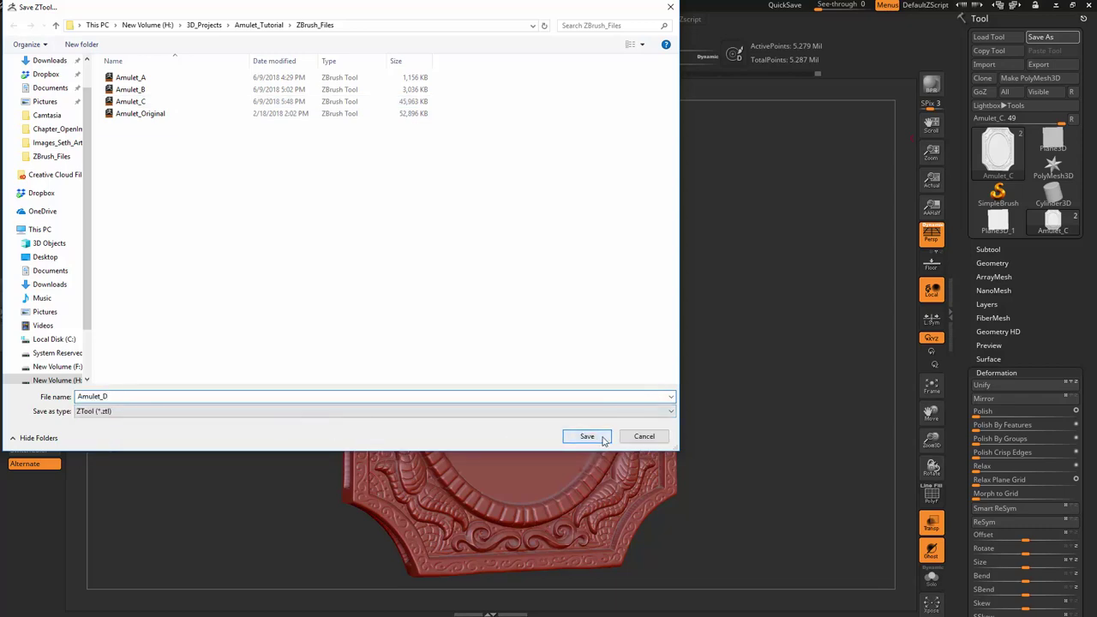
left_click(605, 437)
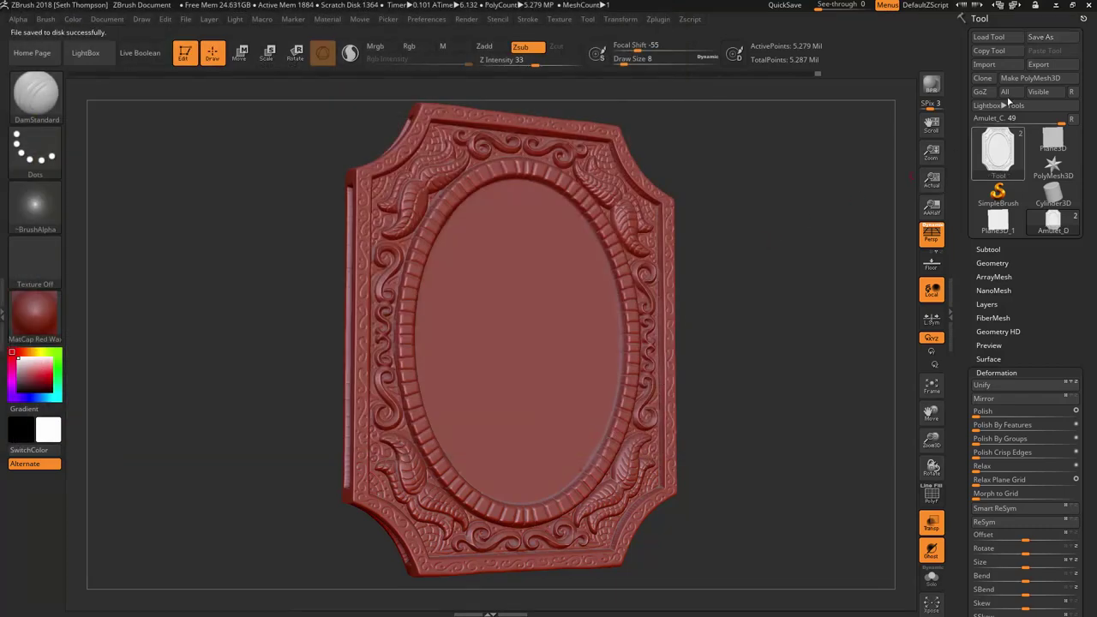
left_click(932, 83)
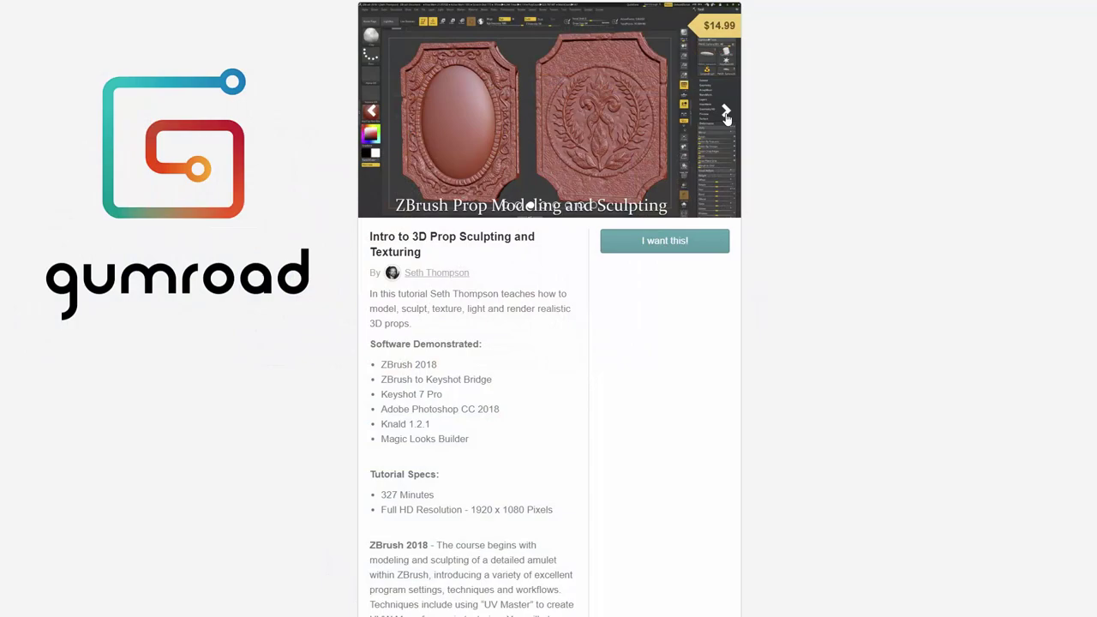
- Browse the preview images of the 3D prop sculpting course on its Gumroad page
left_click(726, 114)
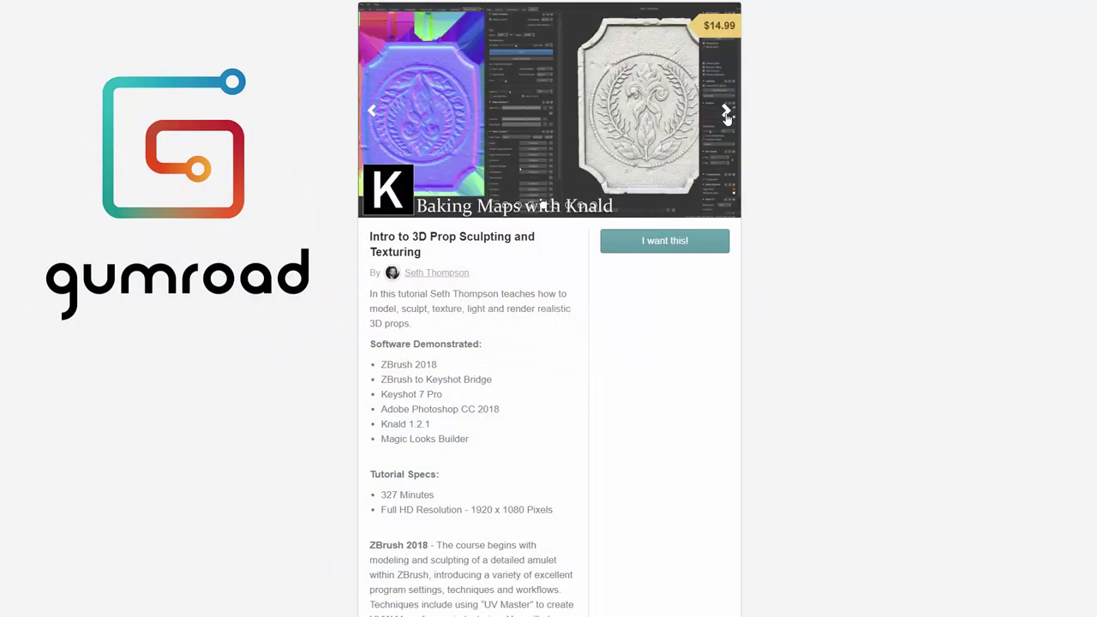
left_click(726, 114)
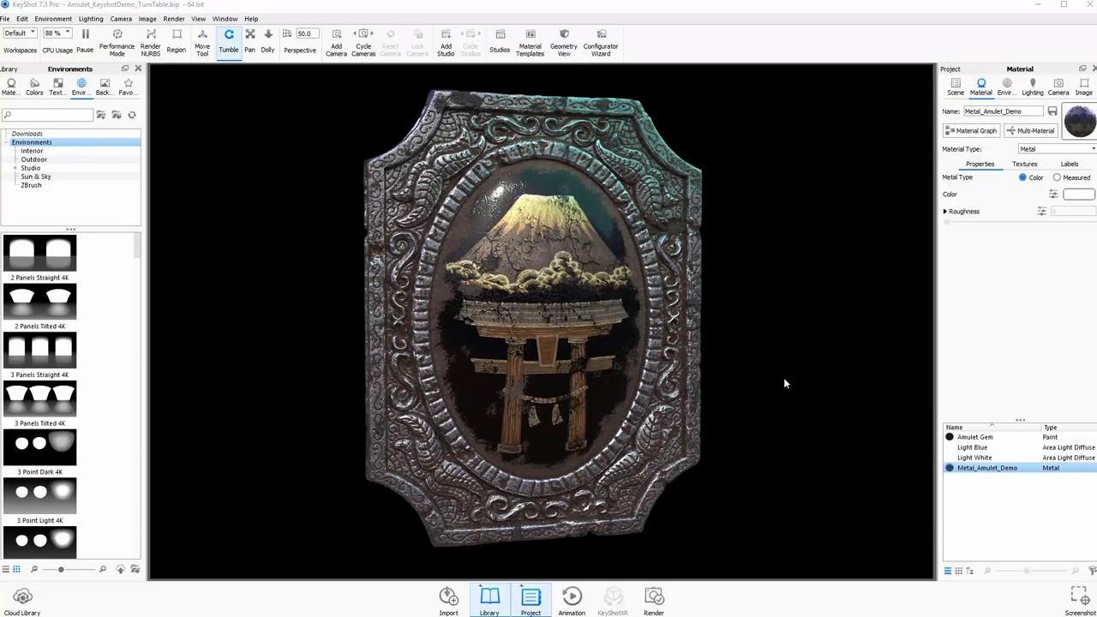
- In KeyShot, open the Metal_Amulet_Demo material graph and spread out the rusted, Mask_Dirt_Spots #1 and Amulet_Dirt_FromZBrush texture map nodes
left_click_drag(784, 378, 939, 279)
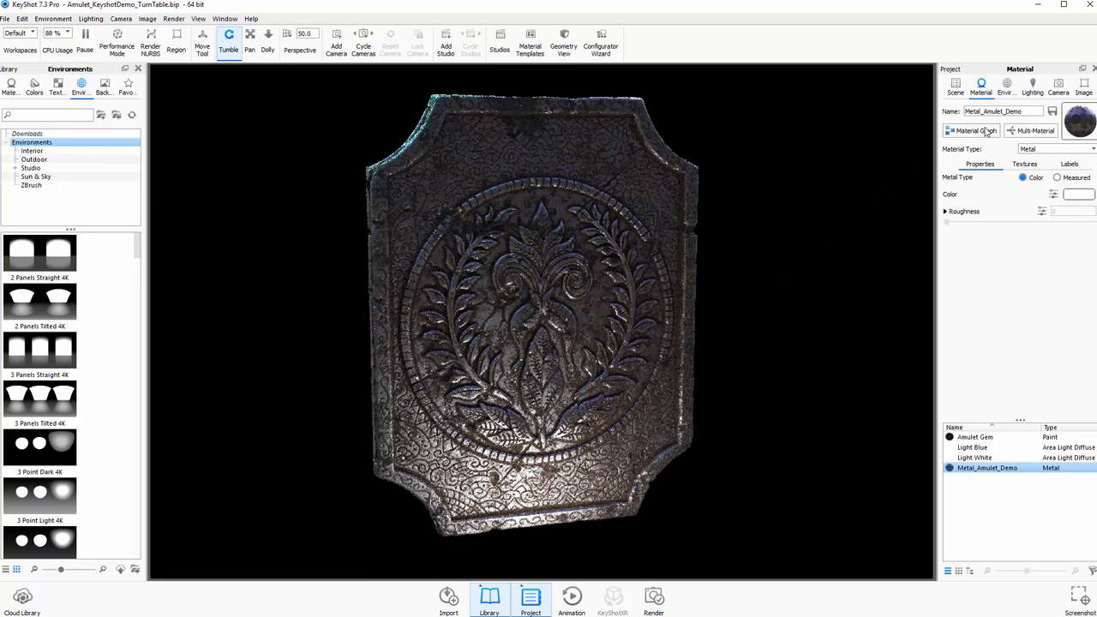
left_click(976, 131)
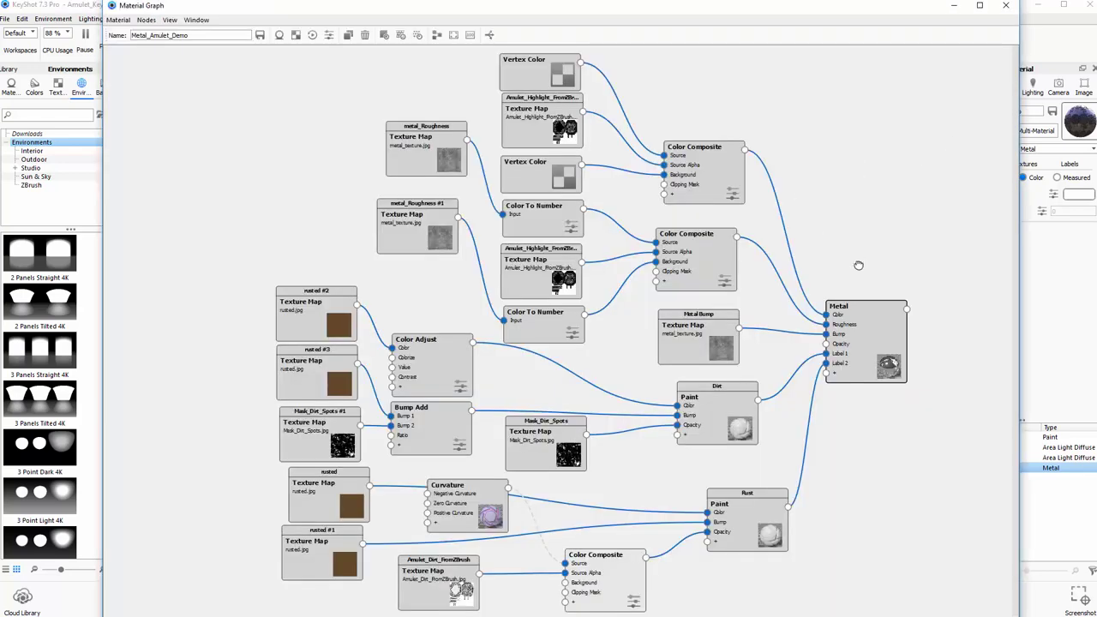
left_click_drag(316, 313, 286, 289)
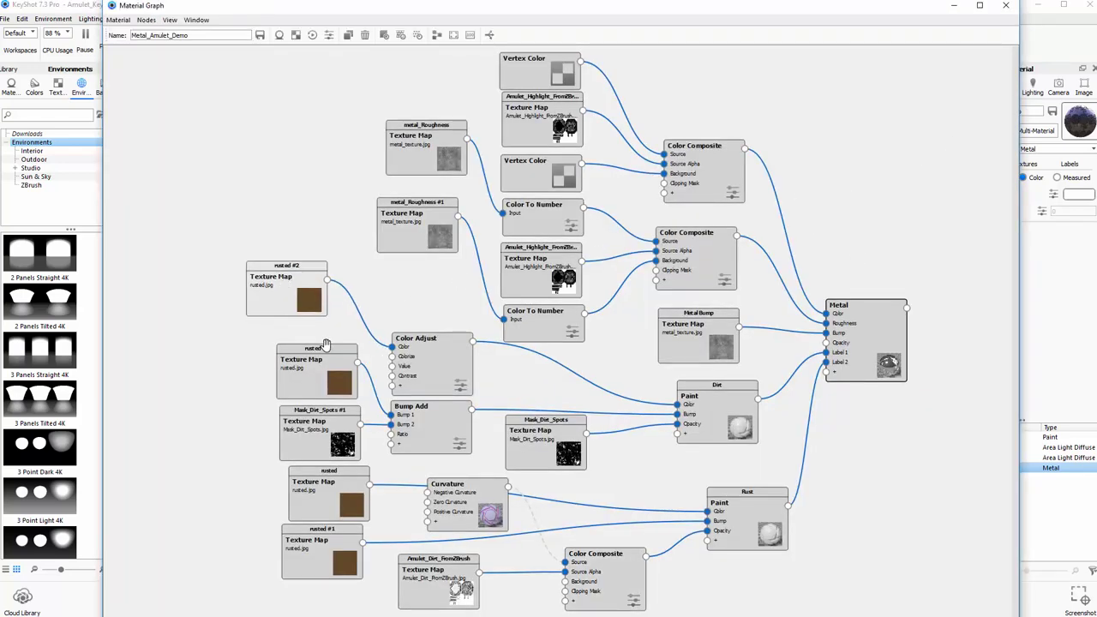
left_click_drag(333, 369, 294, 354)
left_click_drag(328, 427, 263, 421)
left_click_drag(319, 486, 291, 488)
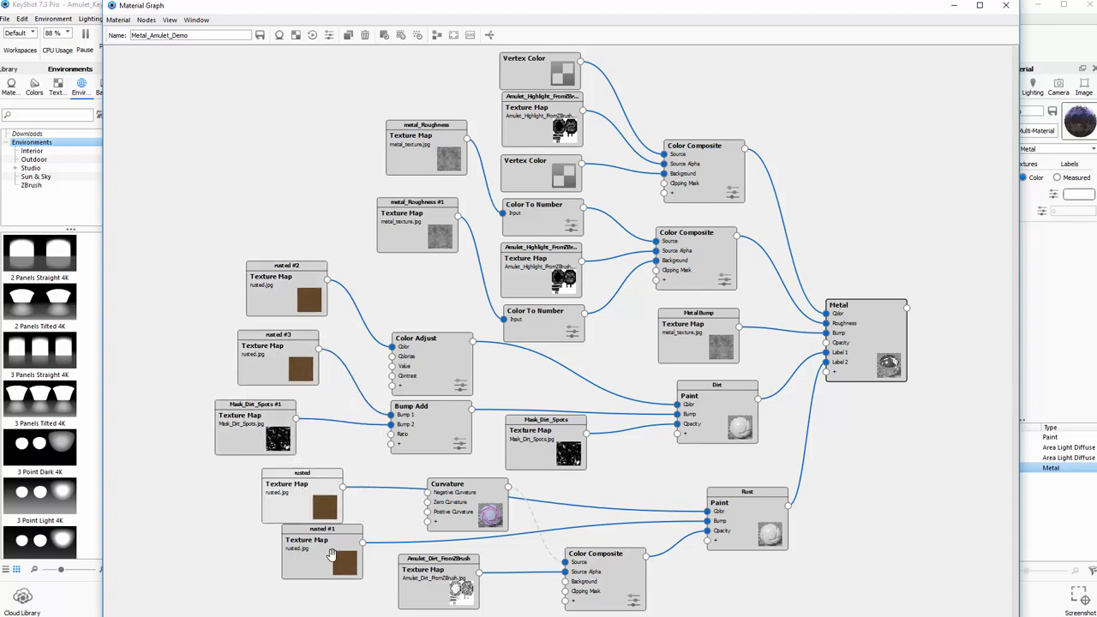
left_click_drag(340, 563, 300, 573)
left_click_drag(452, 585, 499, 585)
left_click(954, 8)
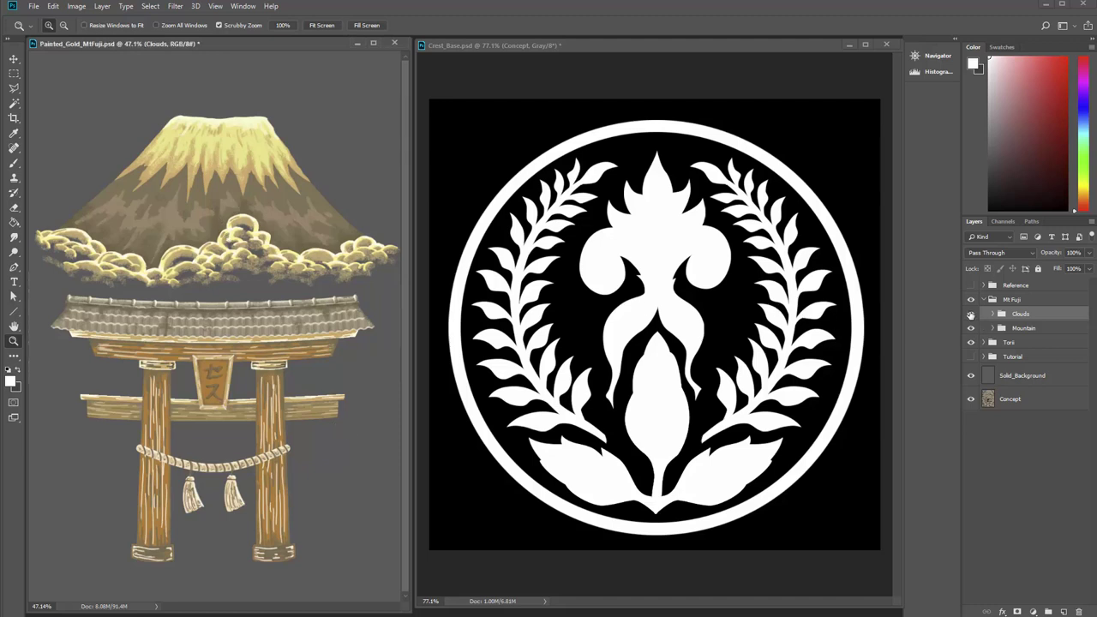
- In Photoshop, toggle the visibility of the Clouds and Mountain groups in the Mt Fuji painting to preview them
left_click(971, 313)
left_click(971, 313)
left_click(971, 328)
left_click(972, 328)
- In Crest_Base.psd, hide layer A and show layers B, C, D, E, F and G
left_click(662, 53)
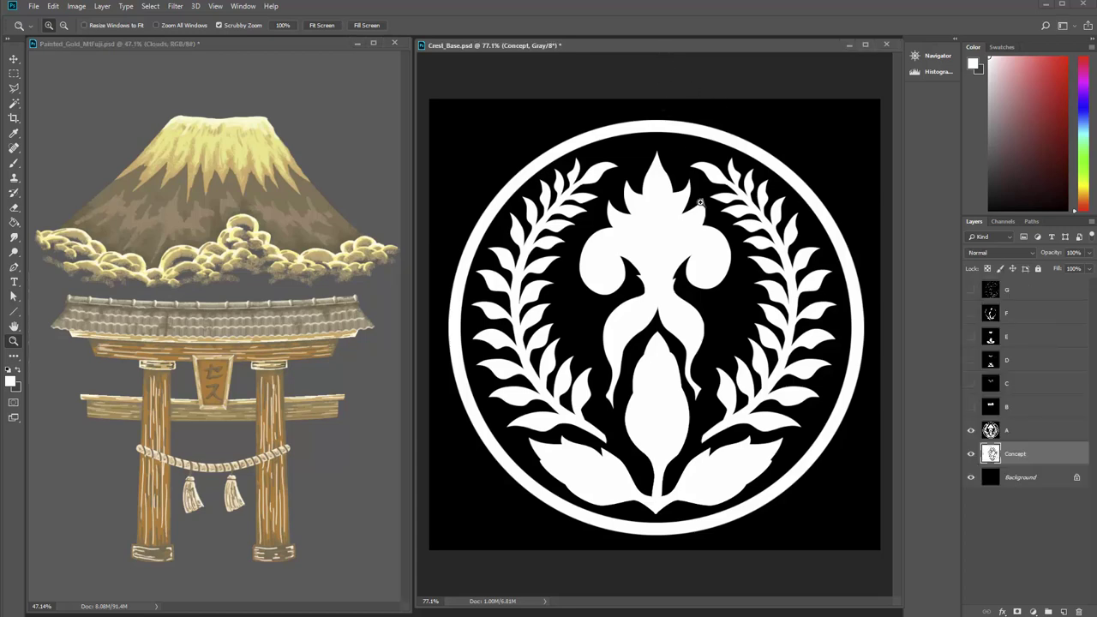
left_click(971, 430)
left_click(971, 406)
left_click(971, 383)
left_click(971, 360)
left_click(971, 337)
left_click(971, 314)
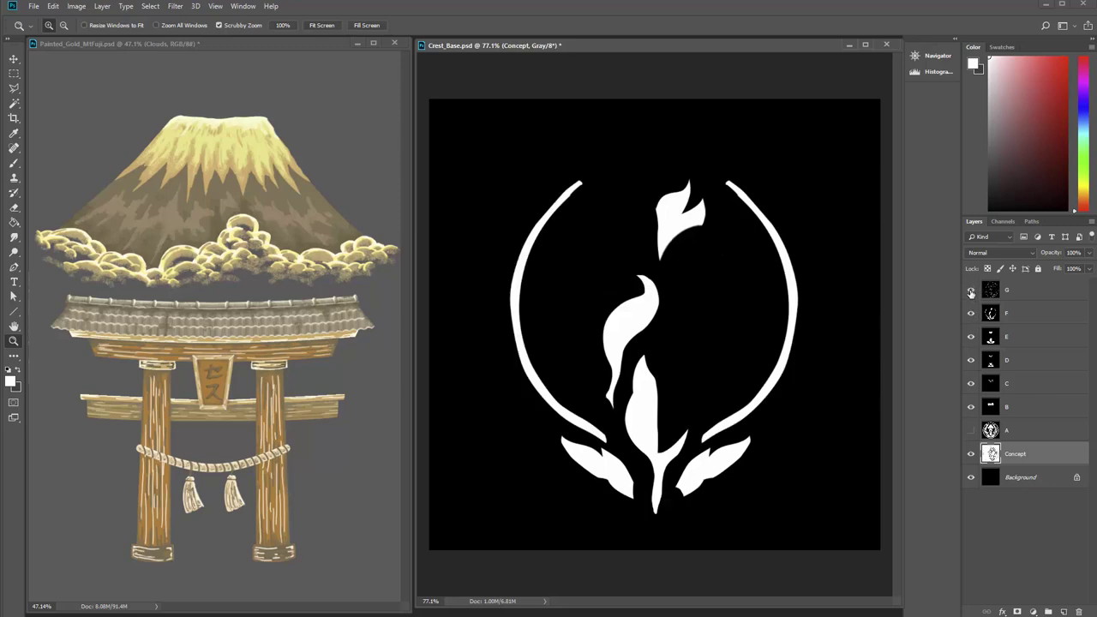
left_click(971, 290)
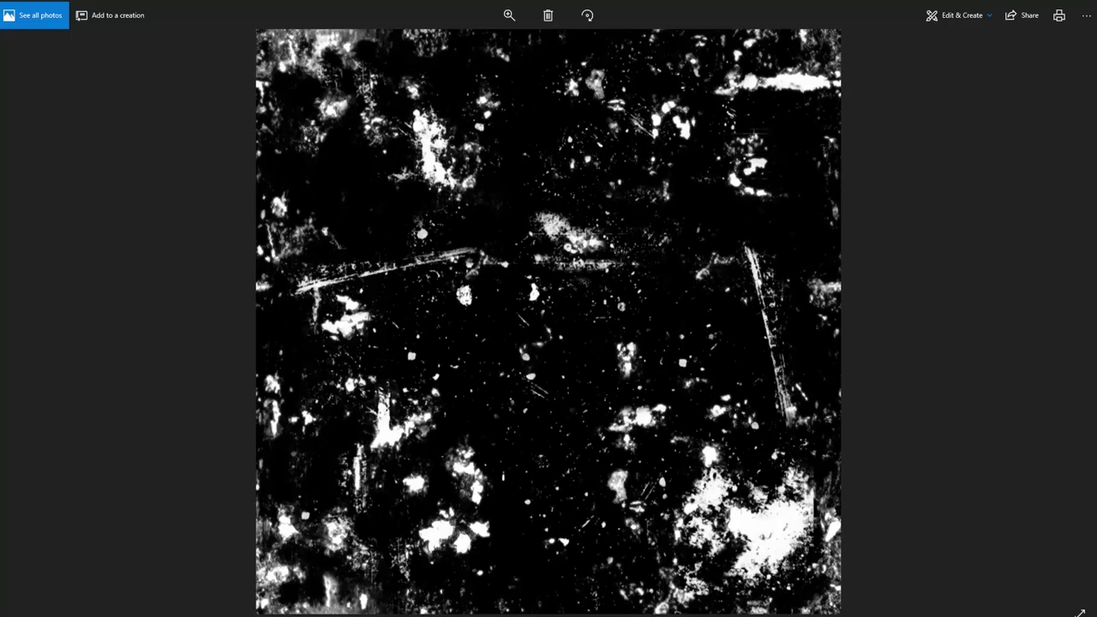